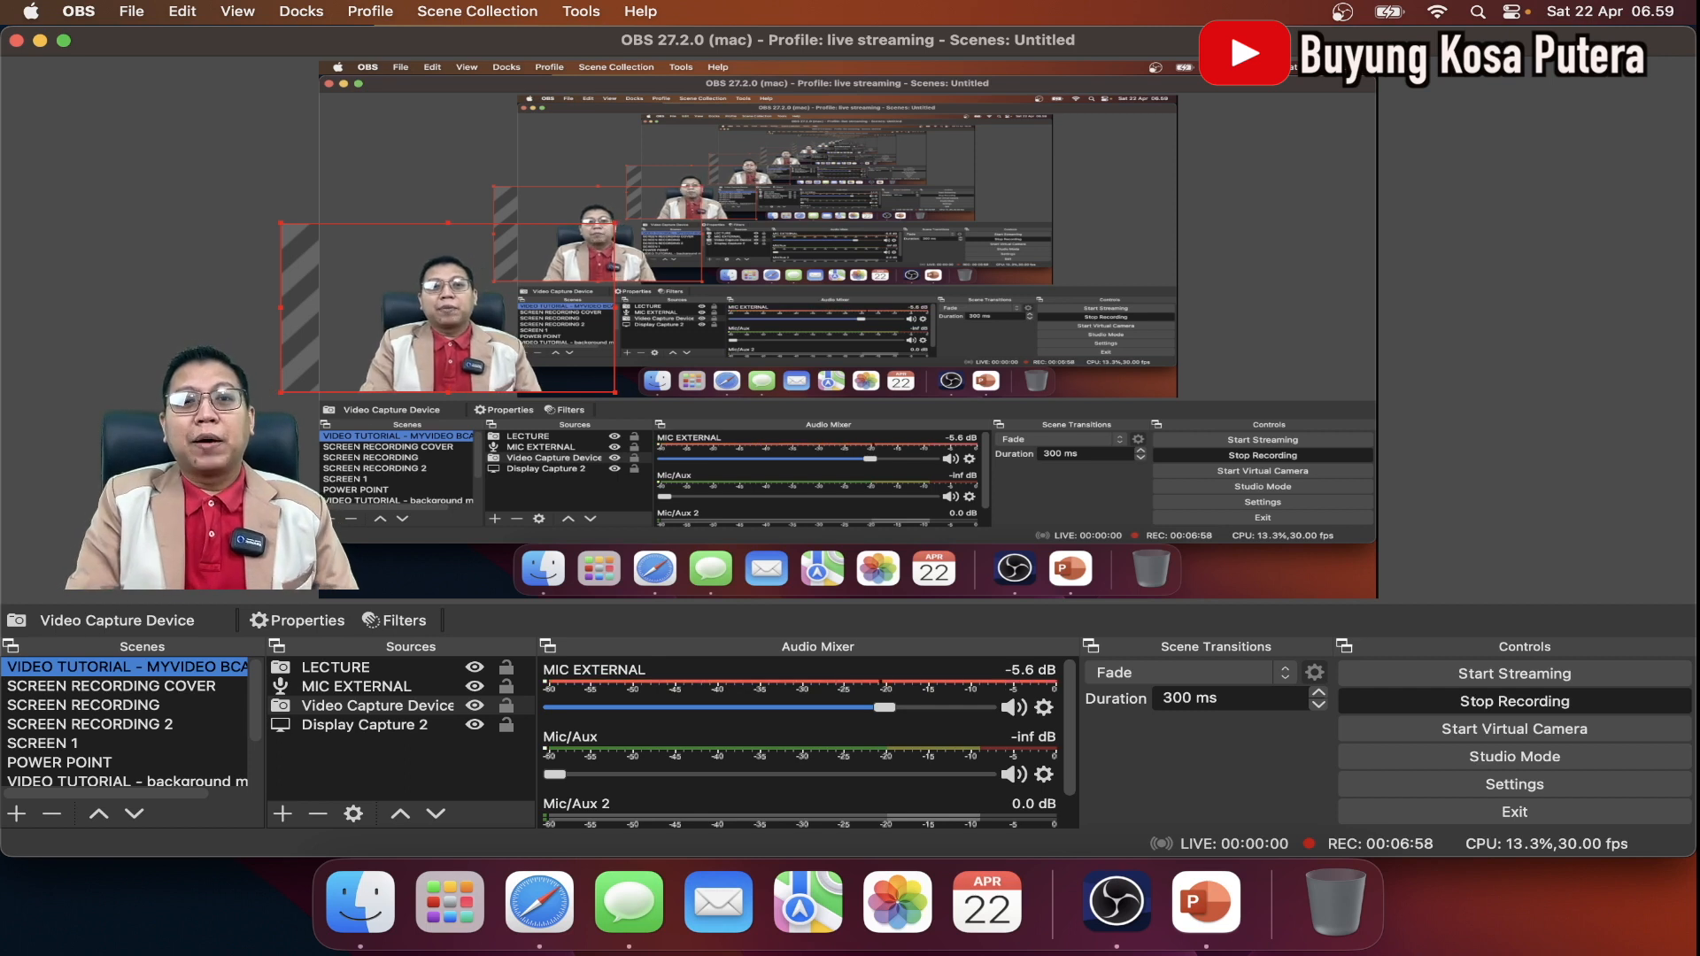
Step: Hide the webcam's Video Capture Device source in the scene and make it visible again
click(204, 495)
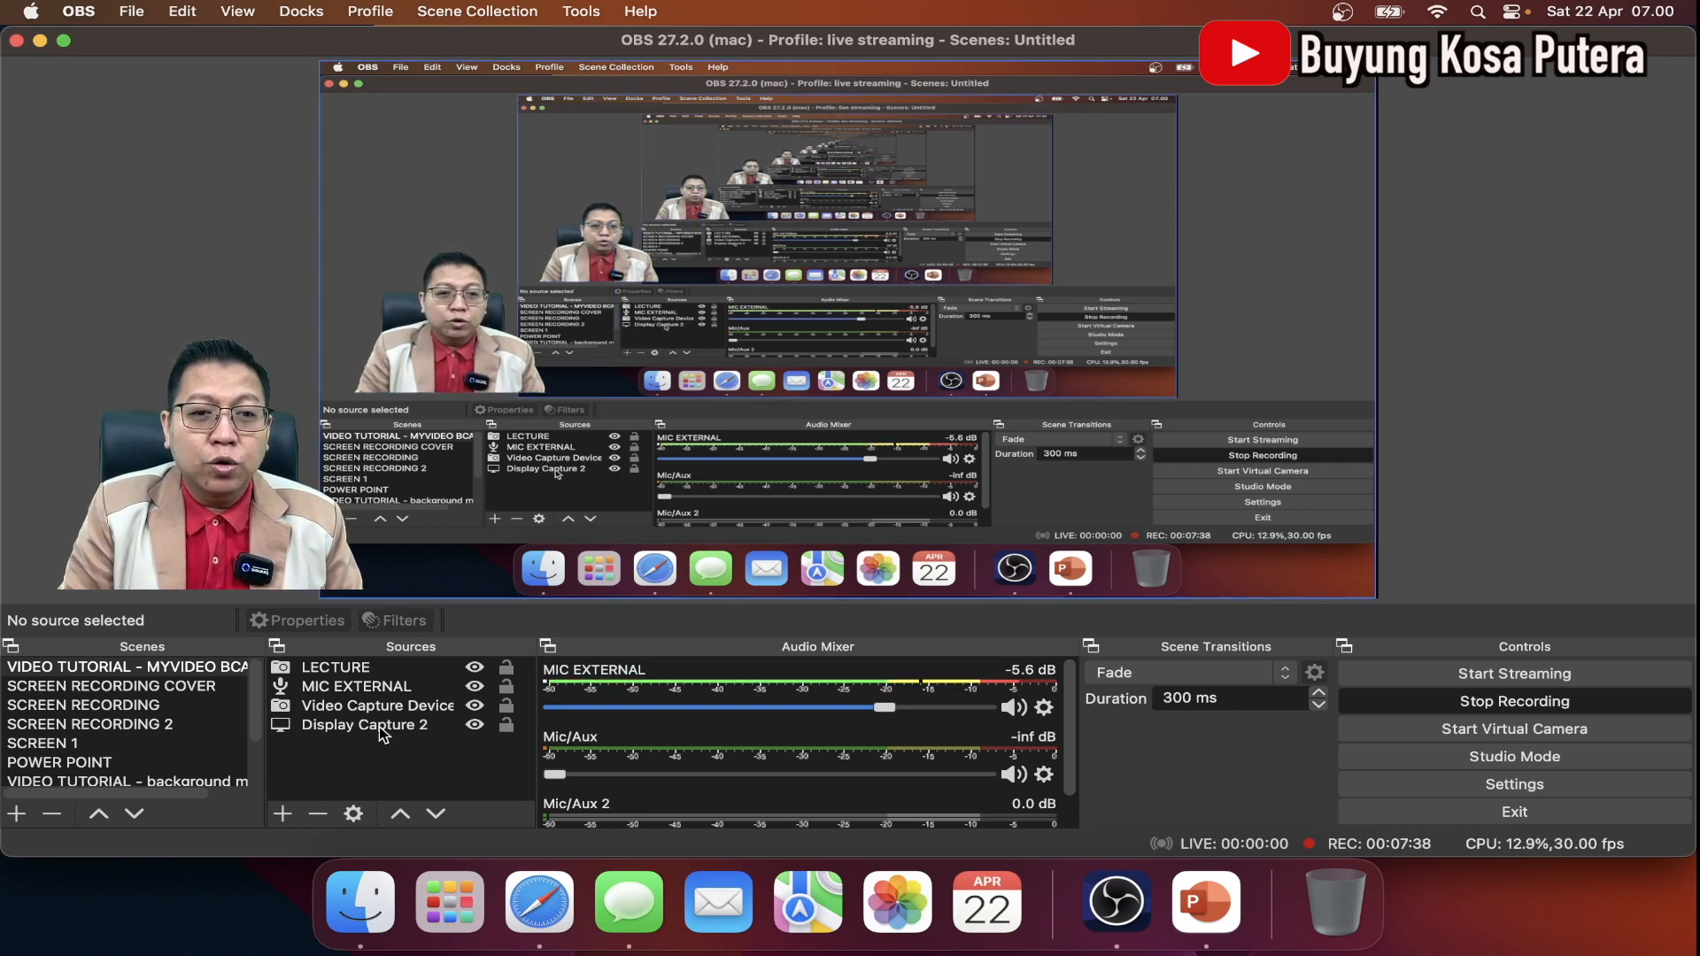
click(474, 707)
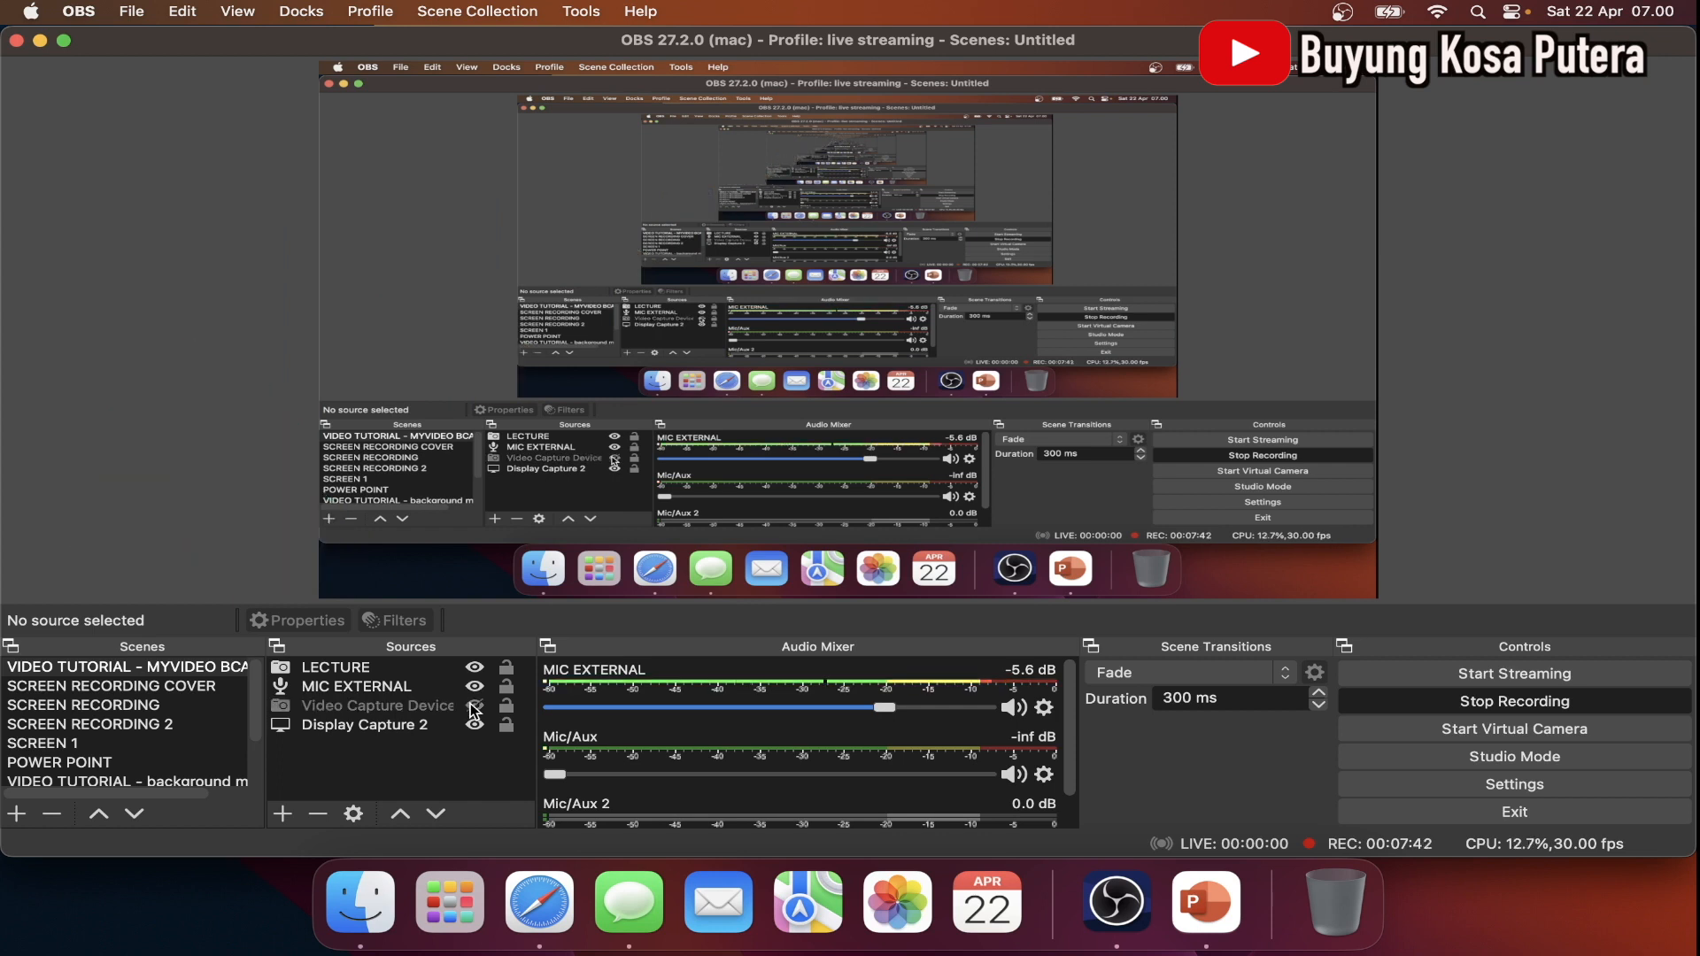
click(475, 707)
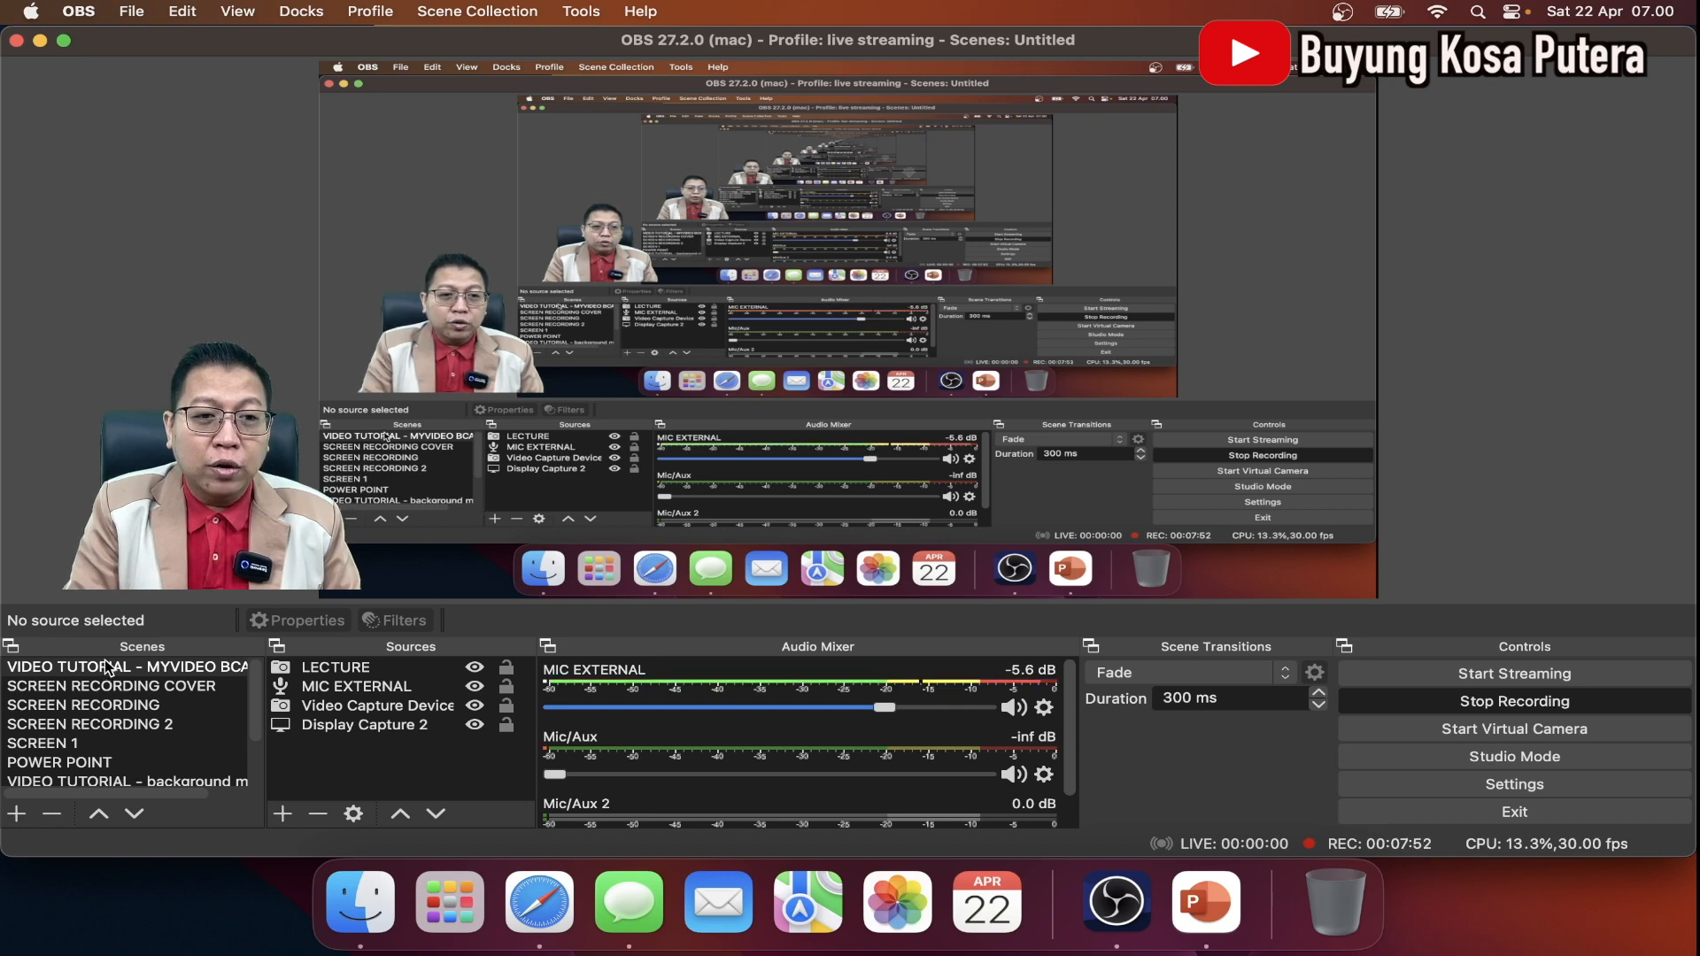
Step: Add a new Video Capture Device source to the scene, keeping the suggested name and leaving it visible
click(283, 815)
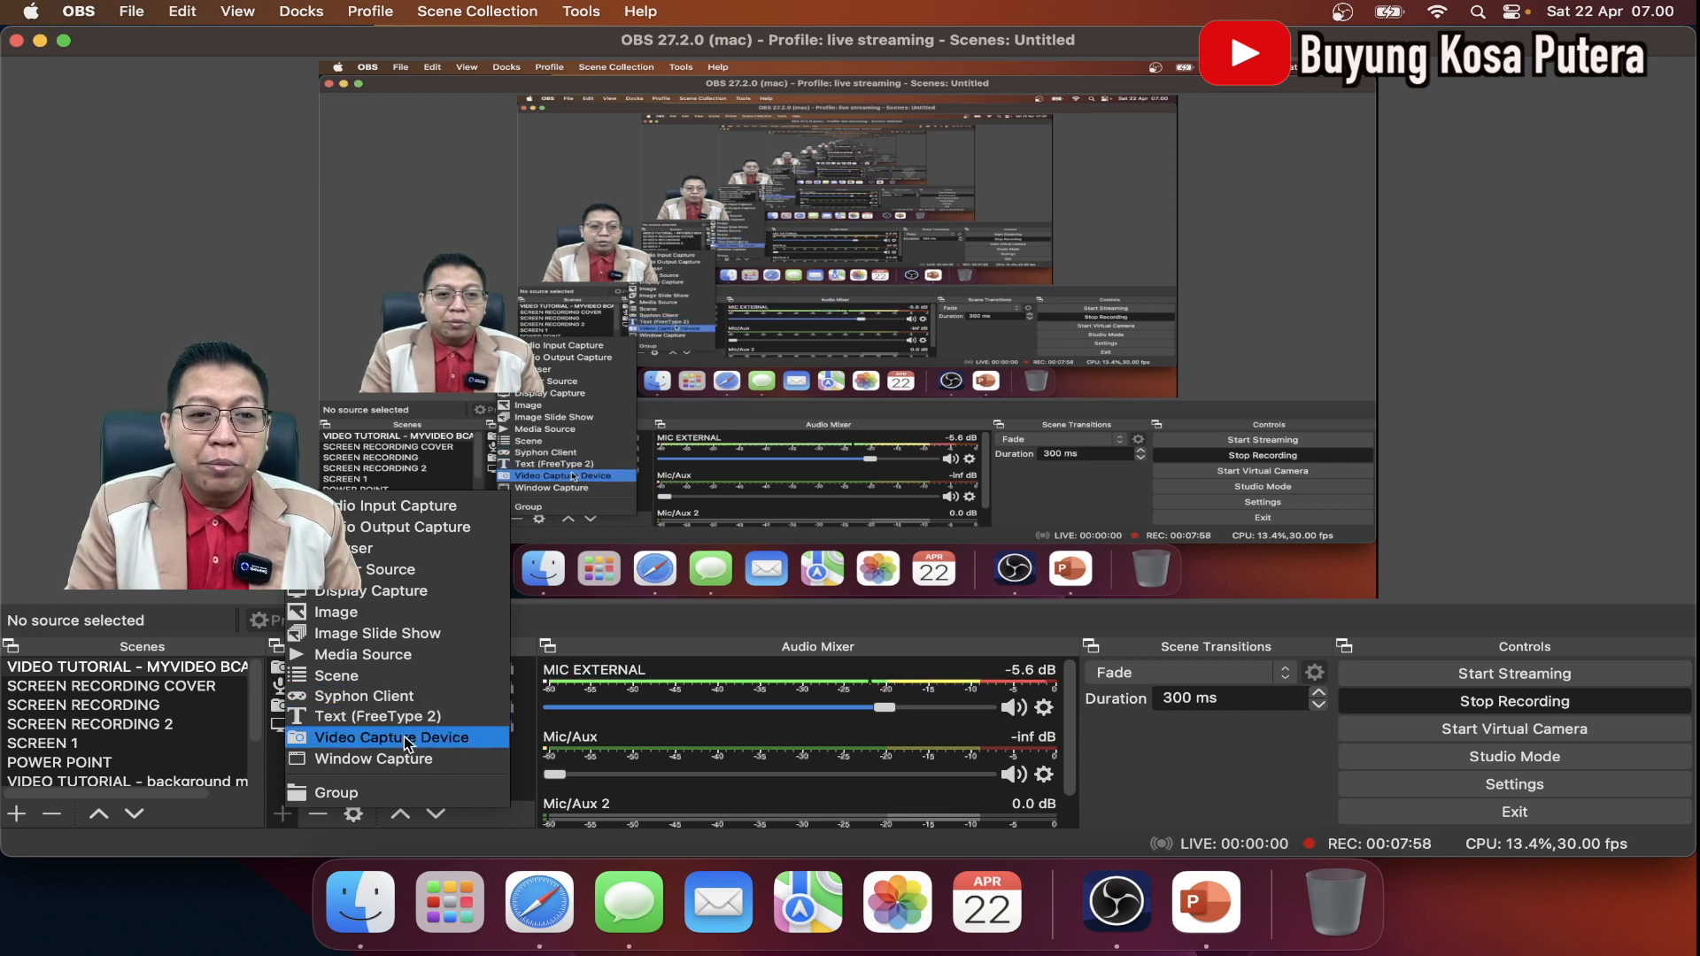
click(449, 737)
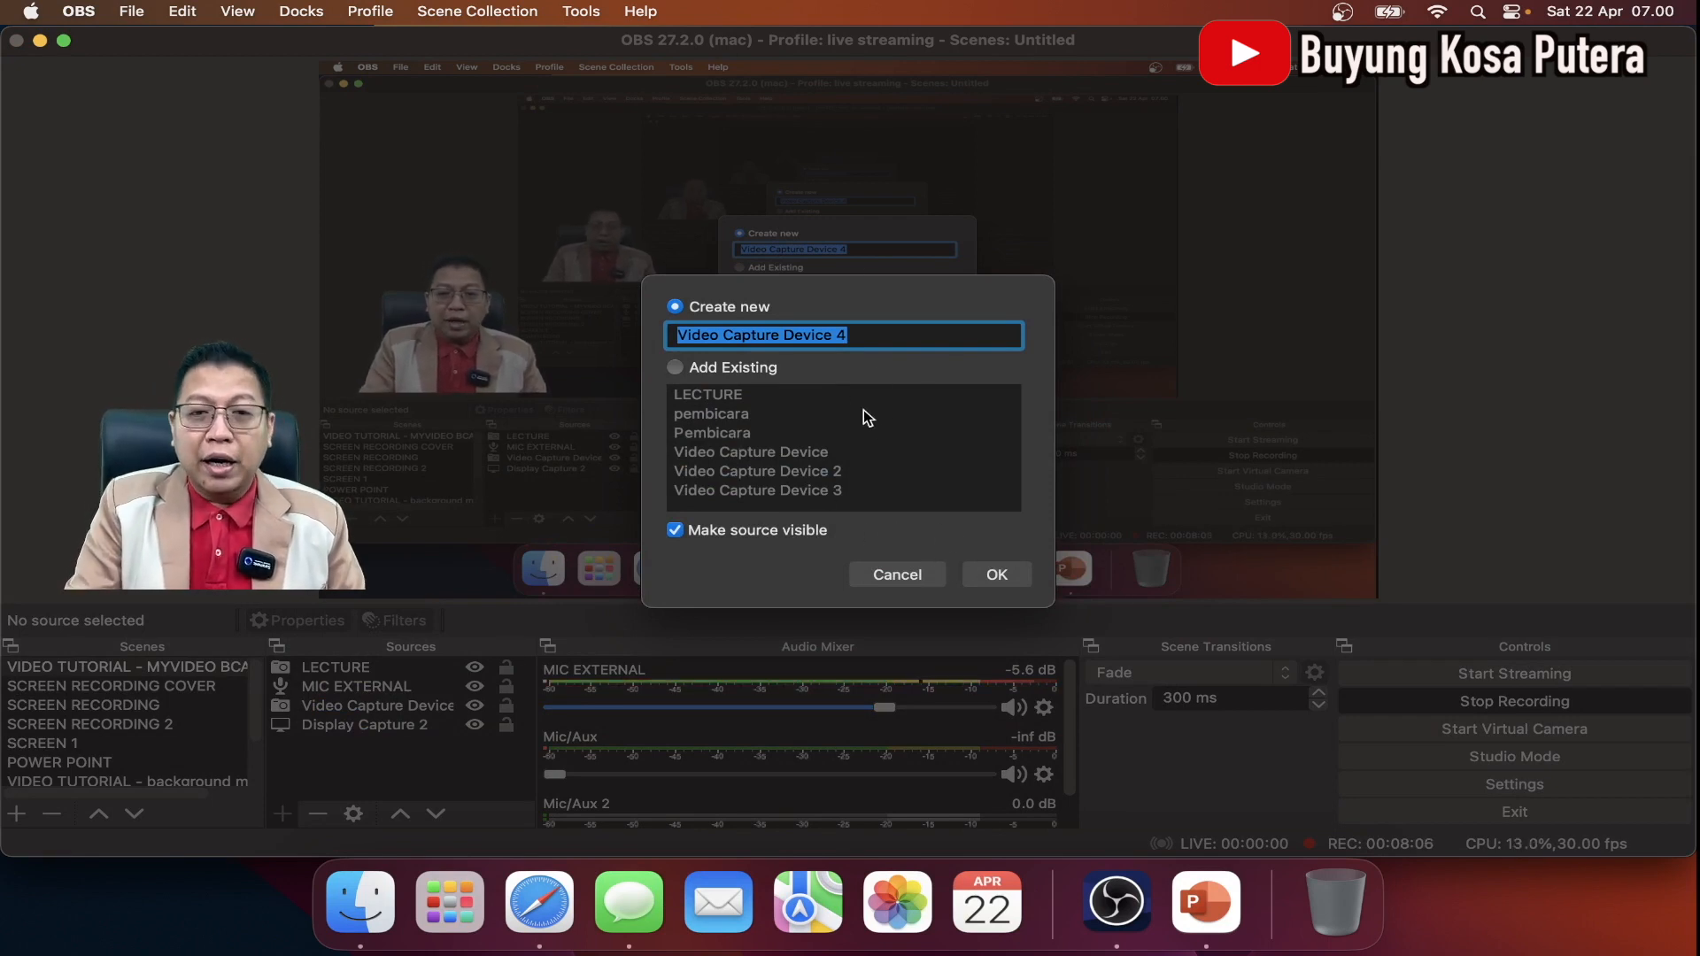
click(994, 572)
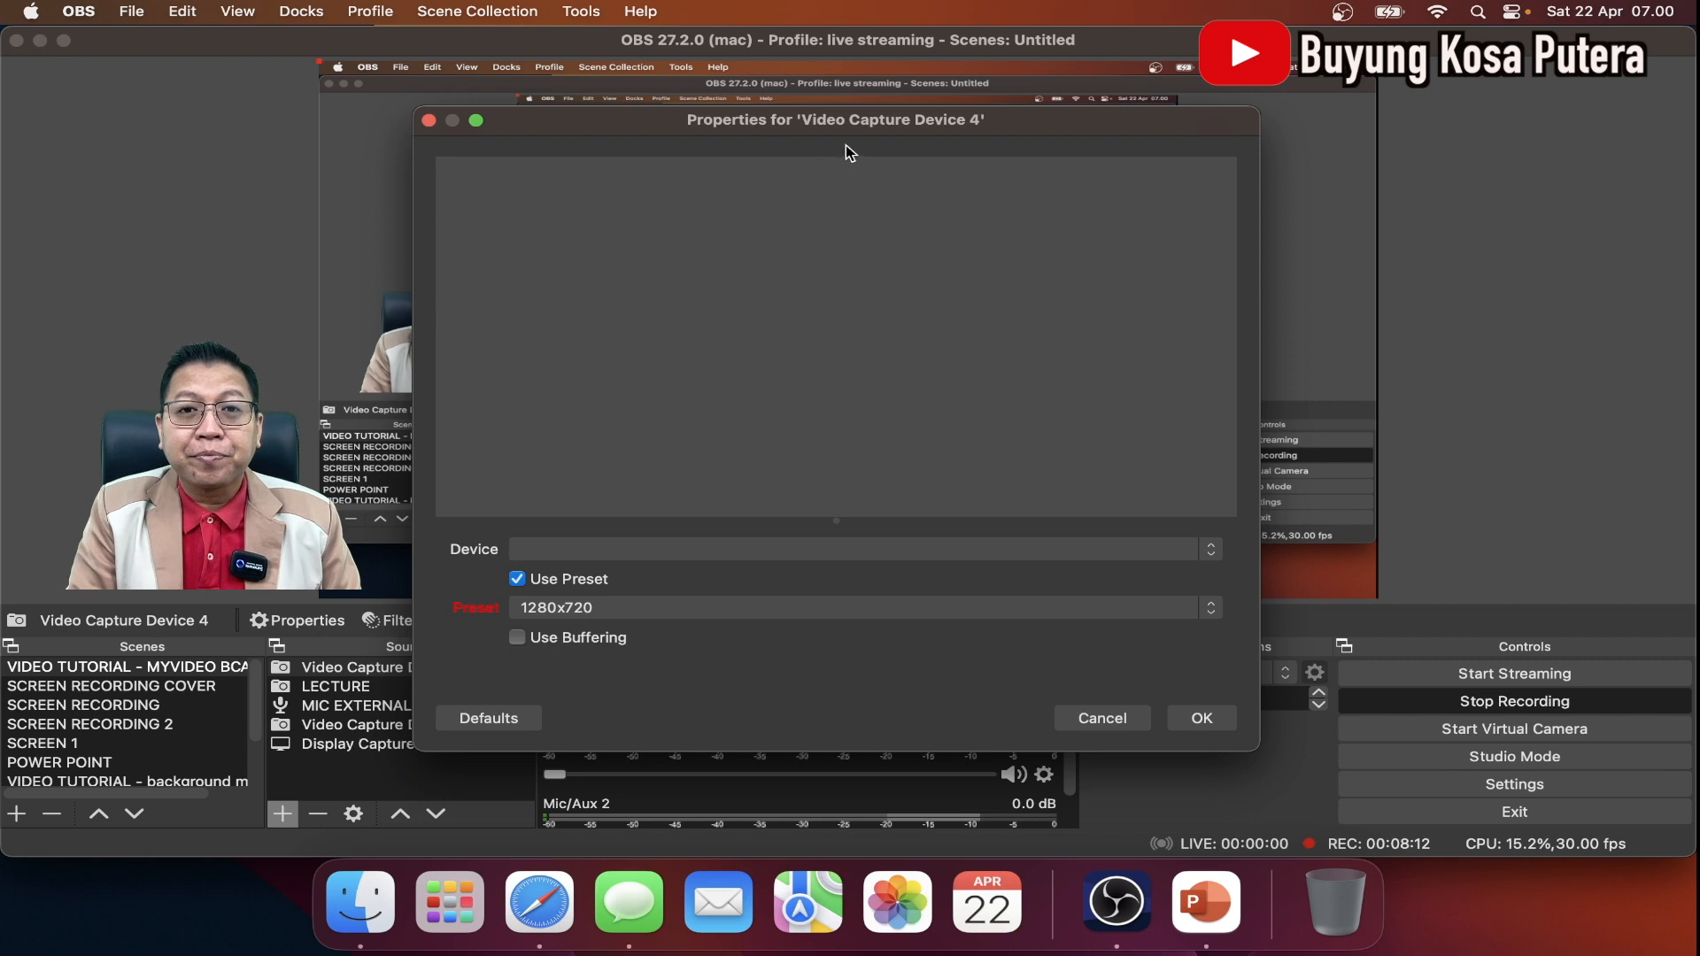
Step: Try FaceTime HD Camera as the new source's device, review its preset options and cancel the properties
drag(940, 126, 1027, 77)
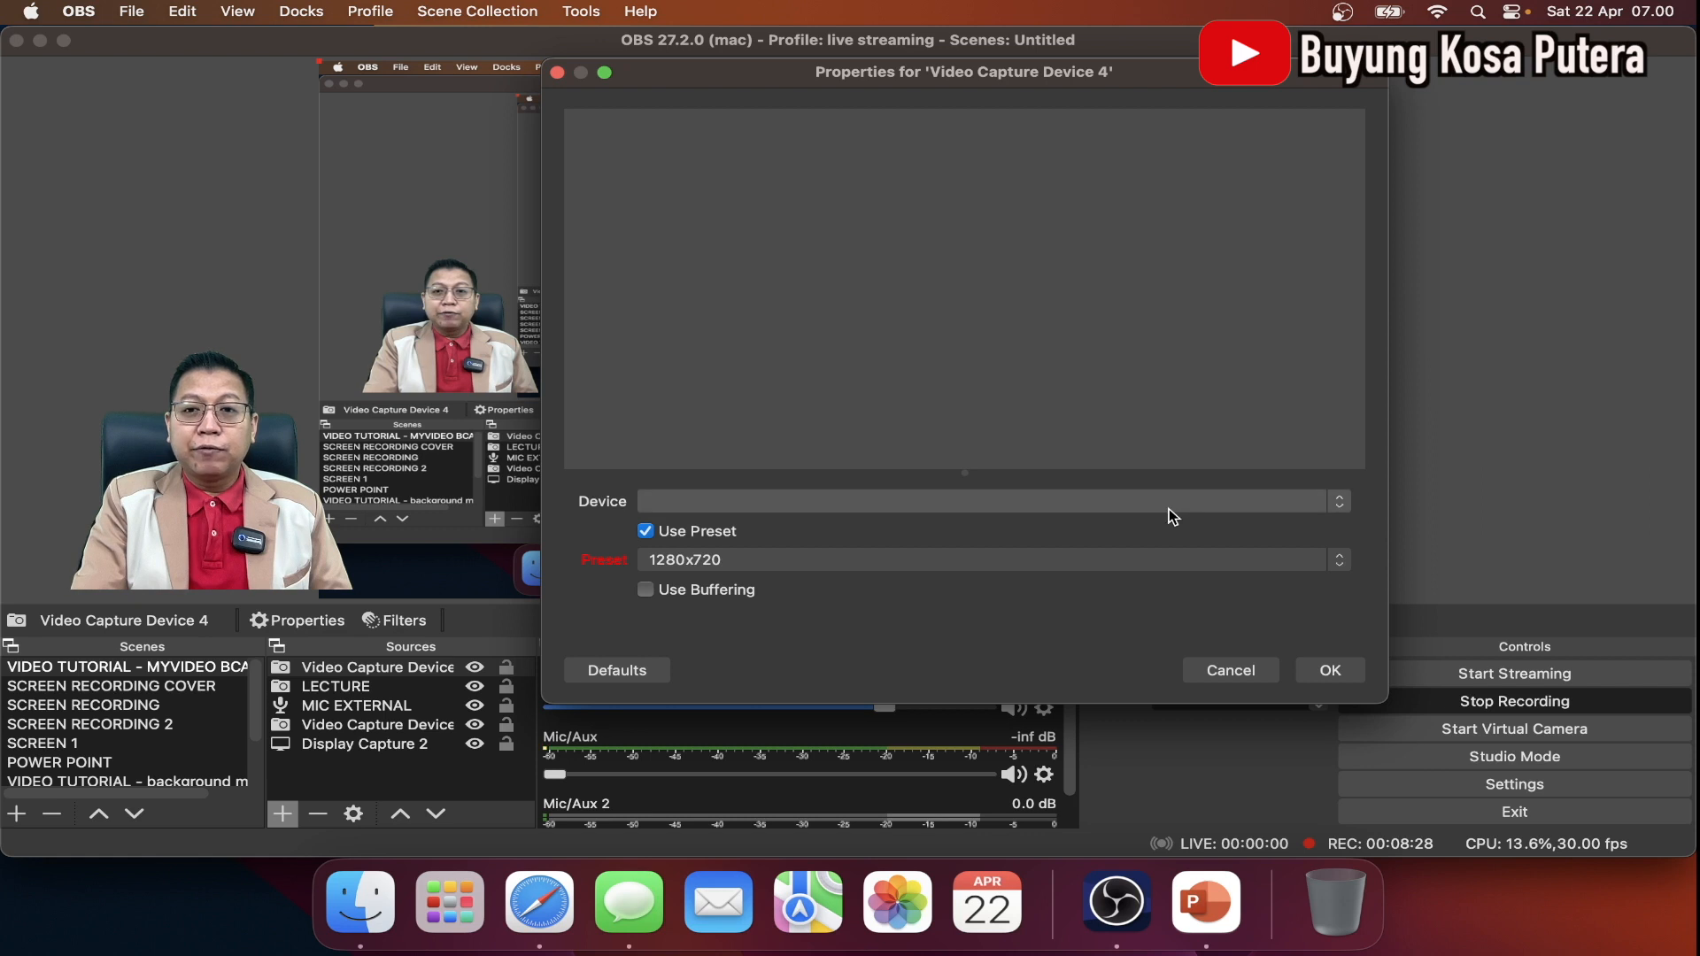
click(1341, 502)
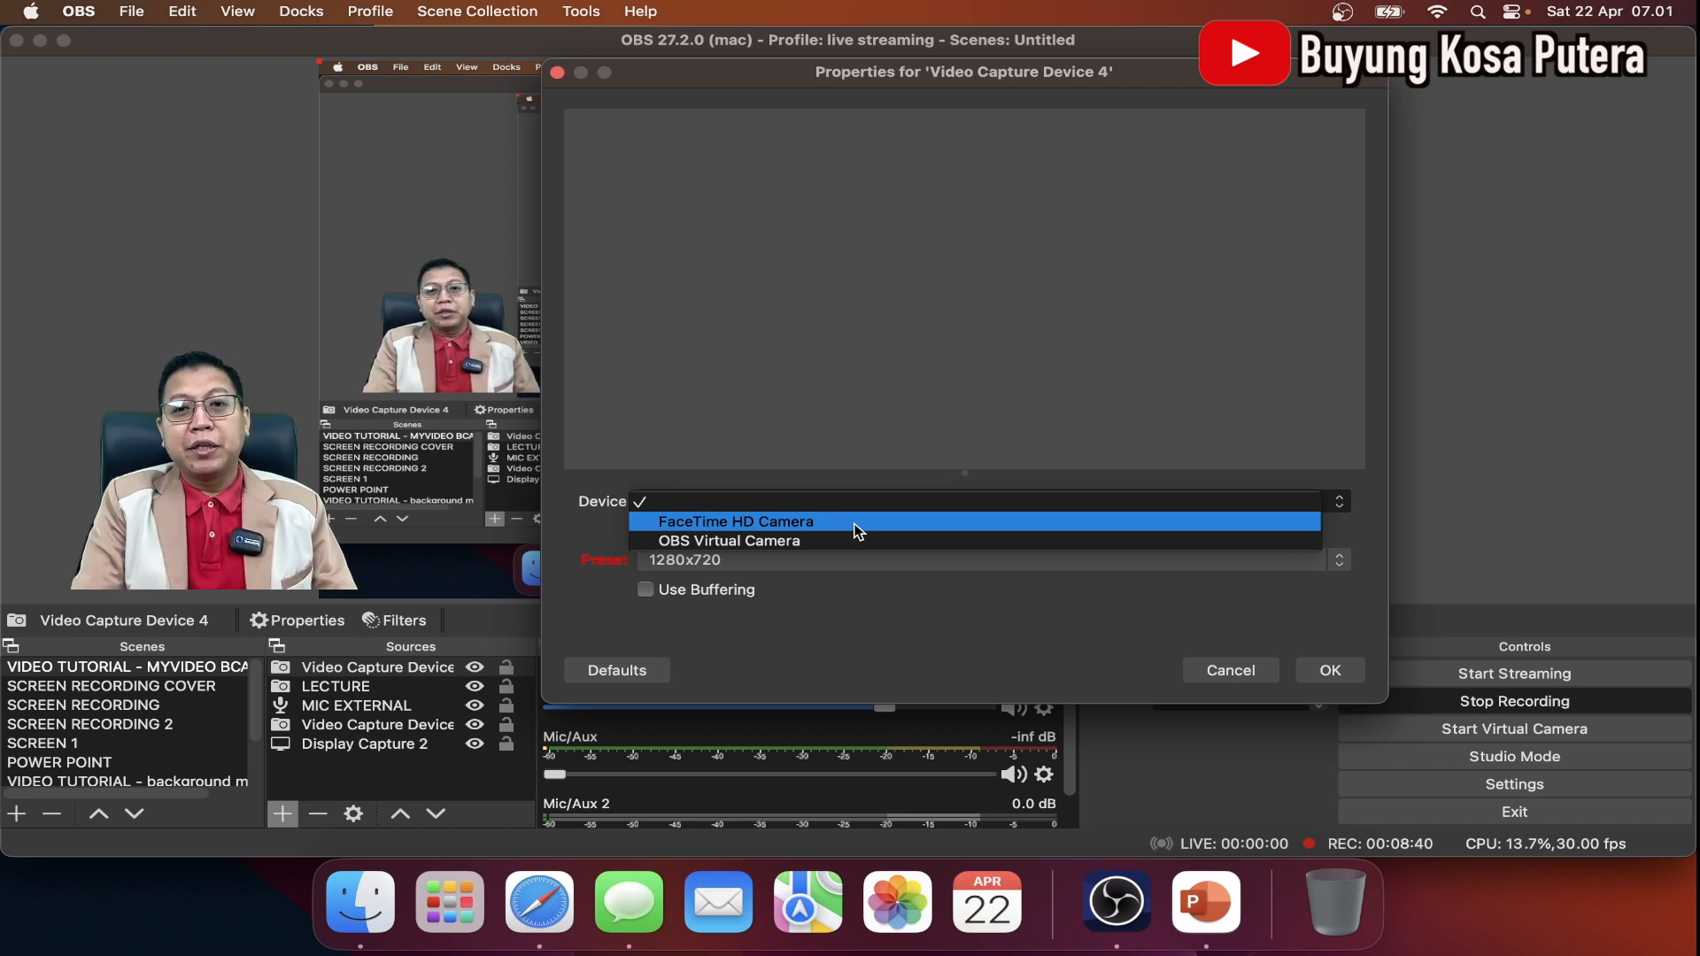
click(898, 522)
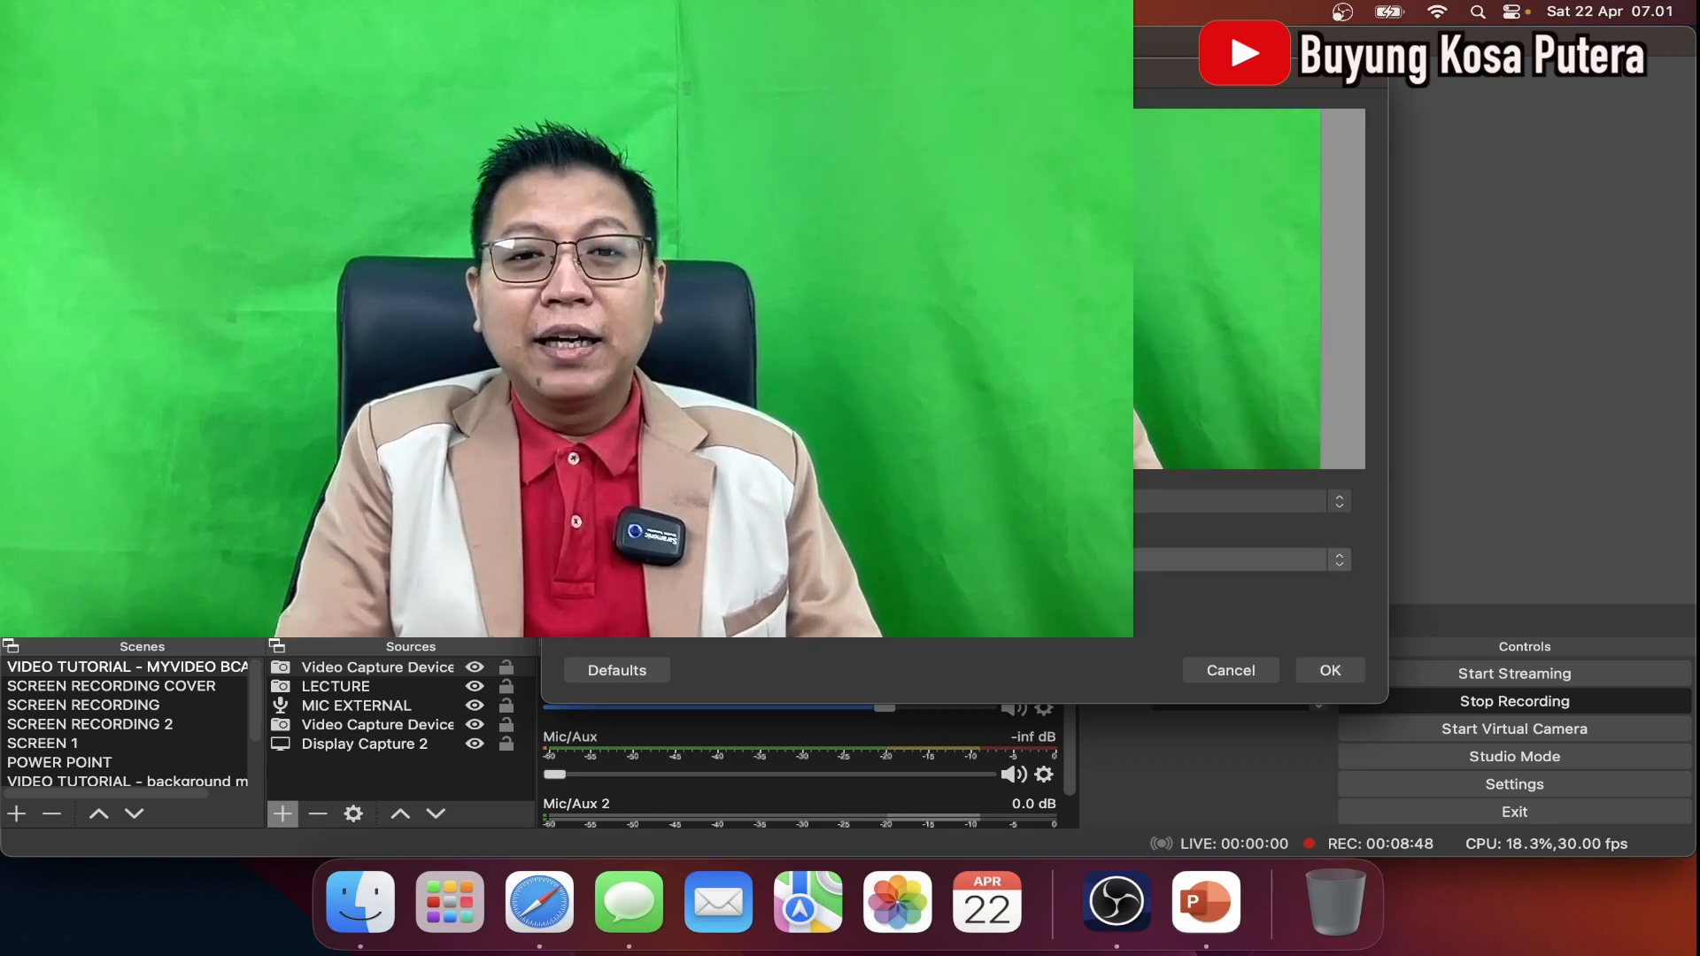
click(903, 560)
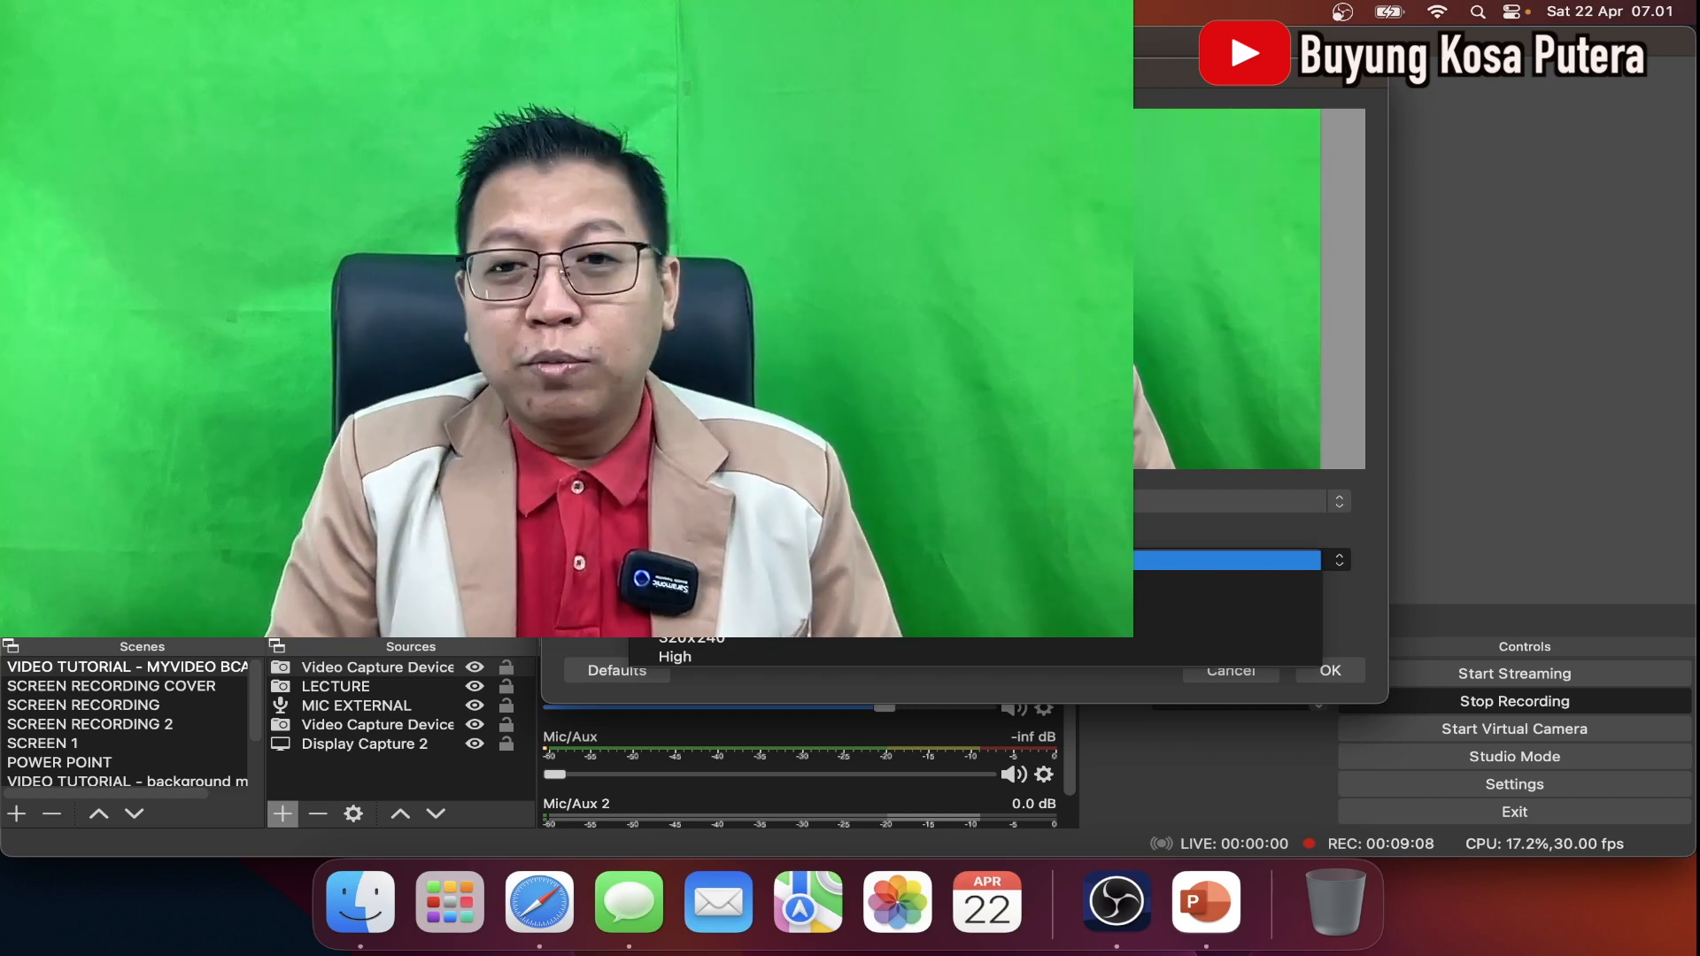
click(1362, 412)
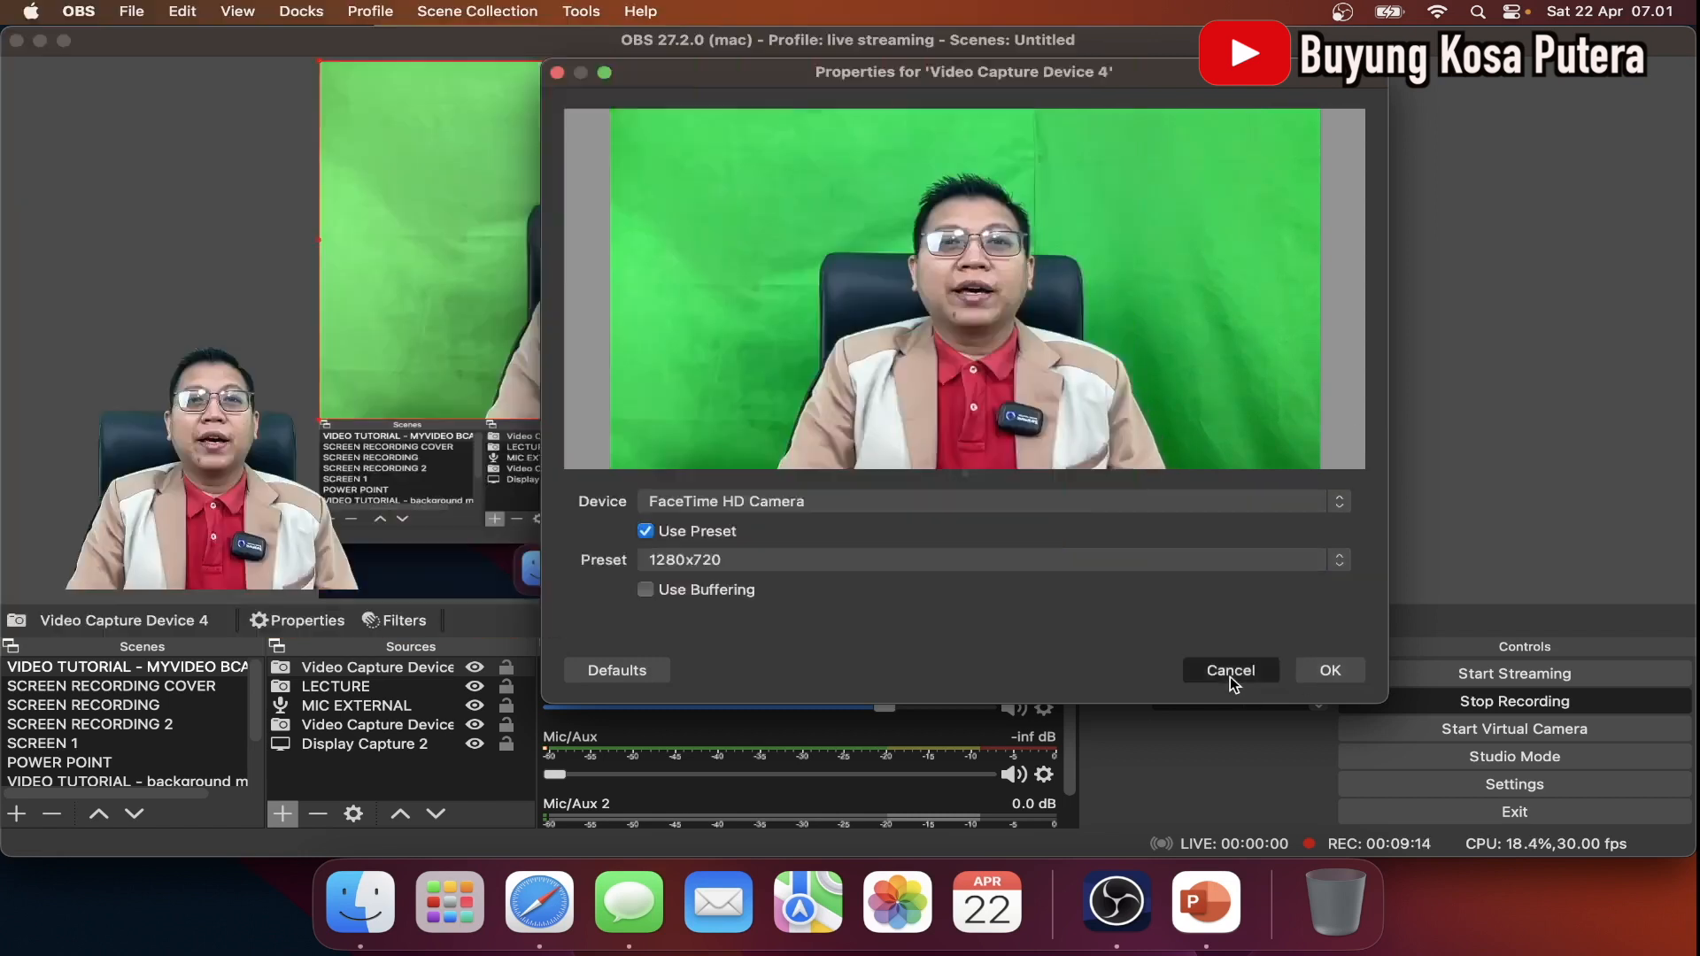
click(1230, 676)
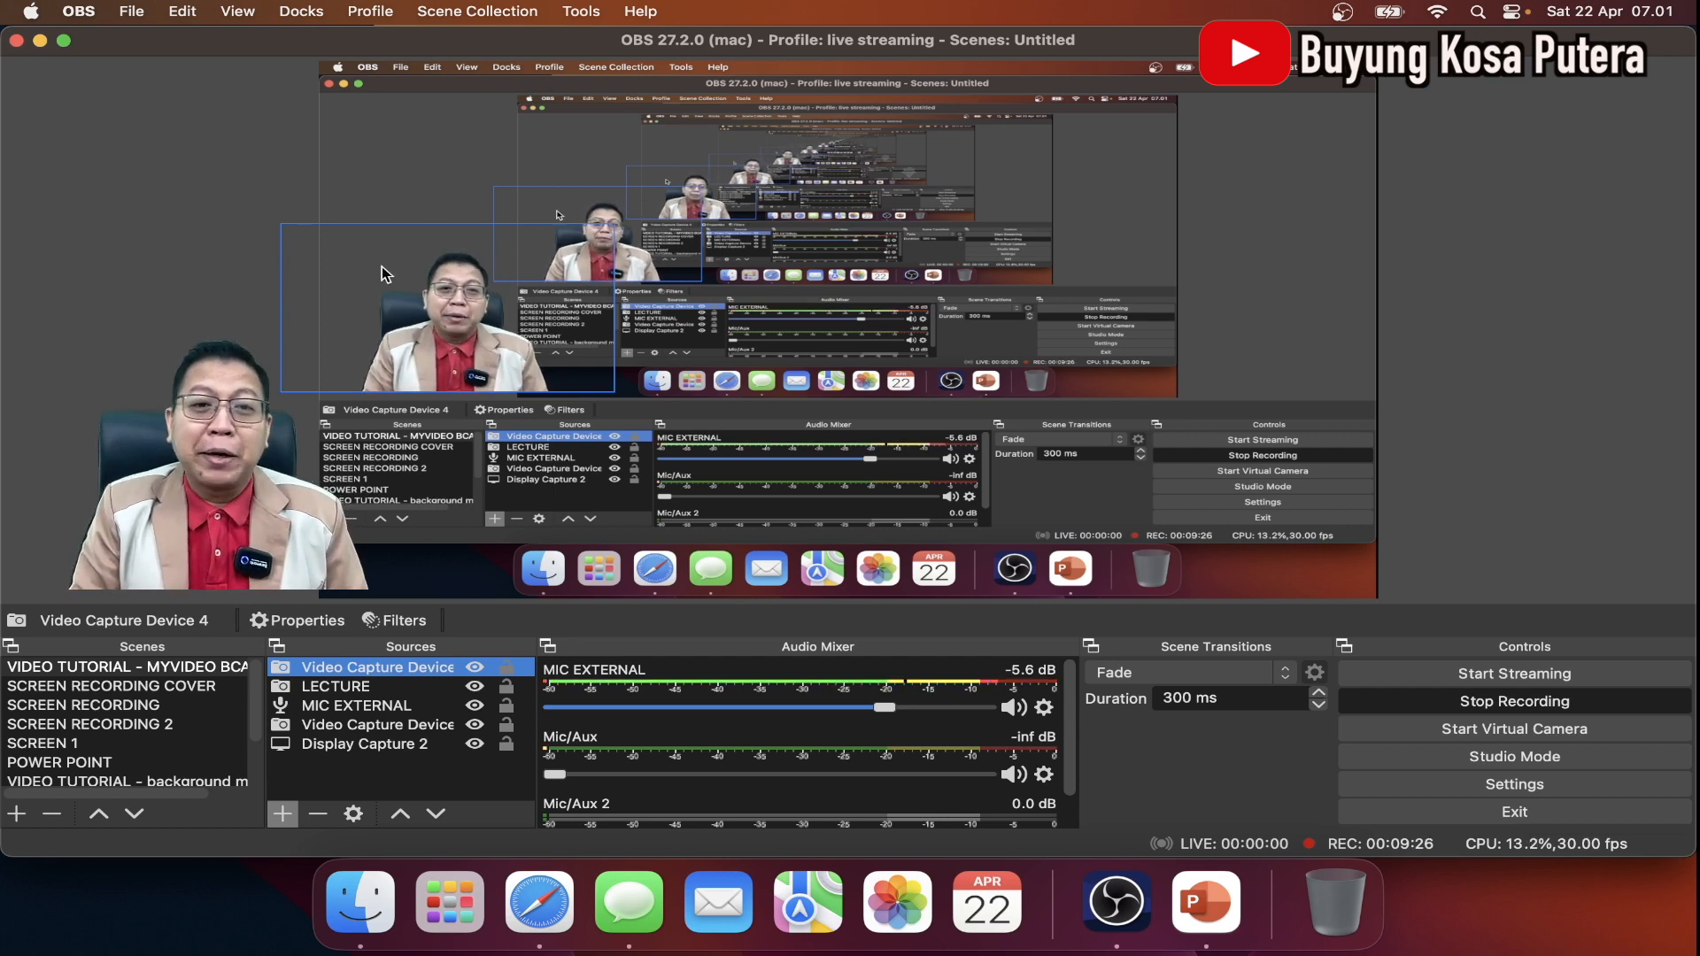
Step: Open the filters of the original Video Capture Device source that shows the webcam
click(346, 727)
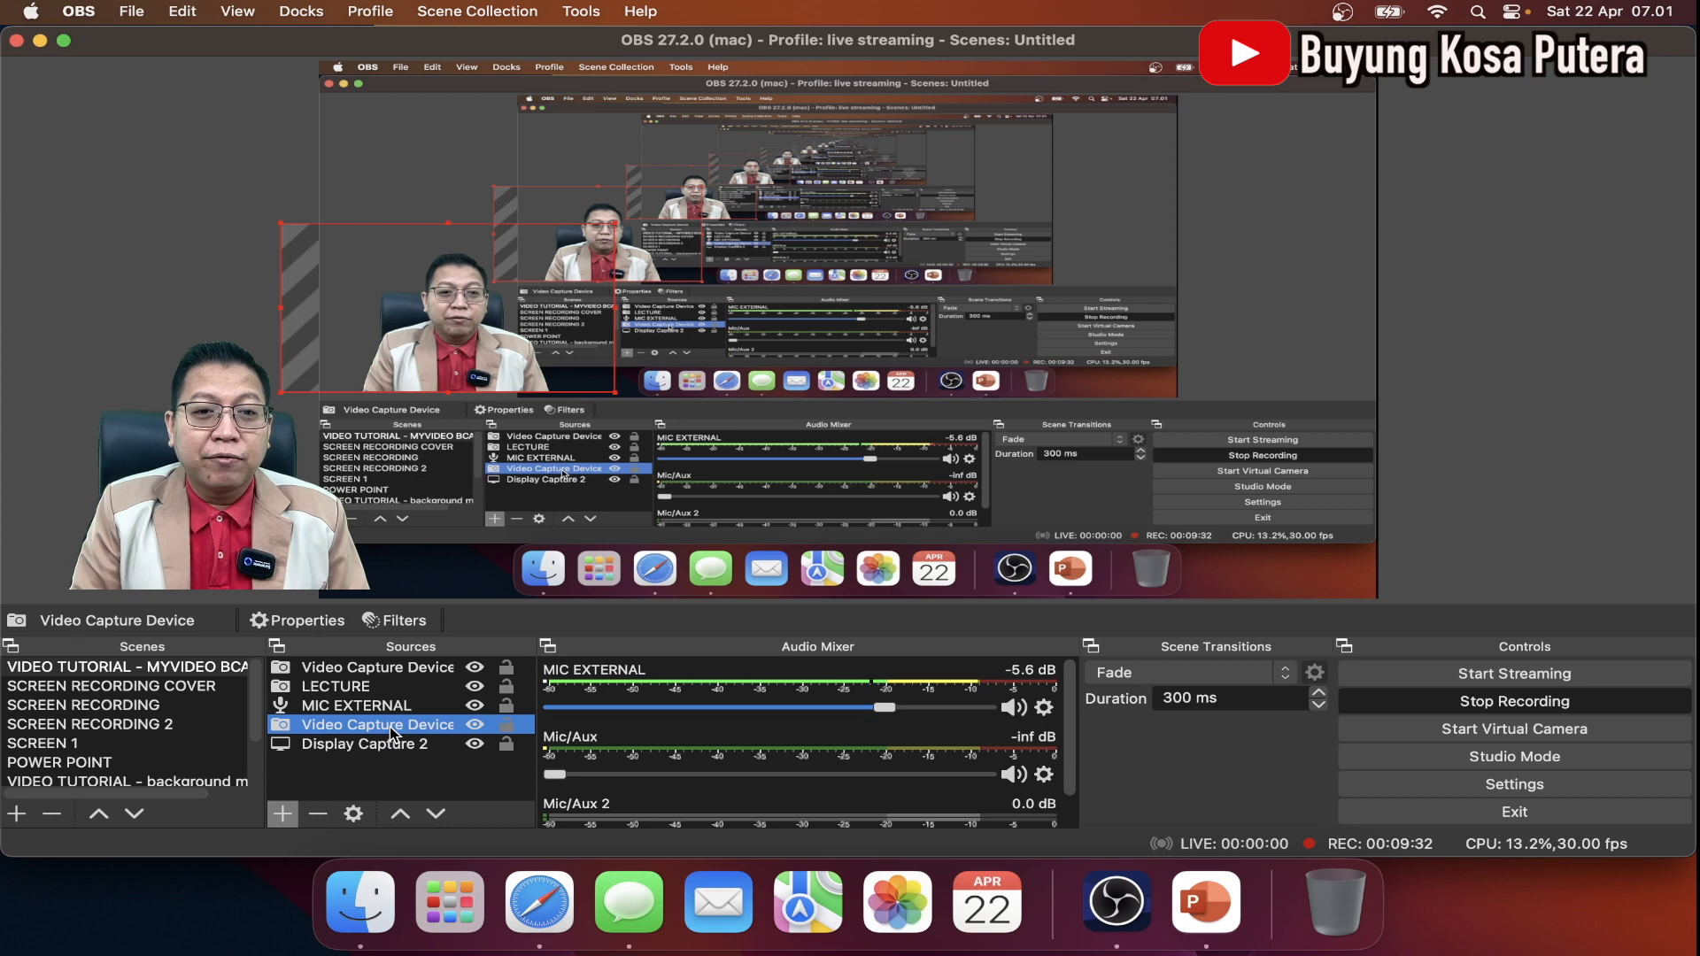
right_click(390, 726)
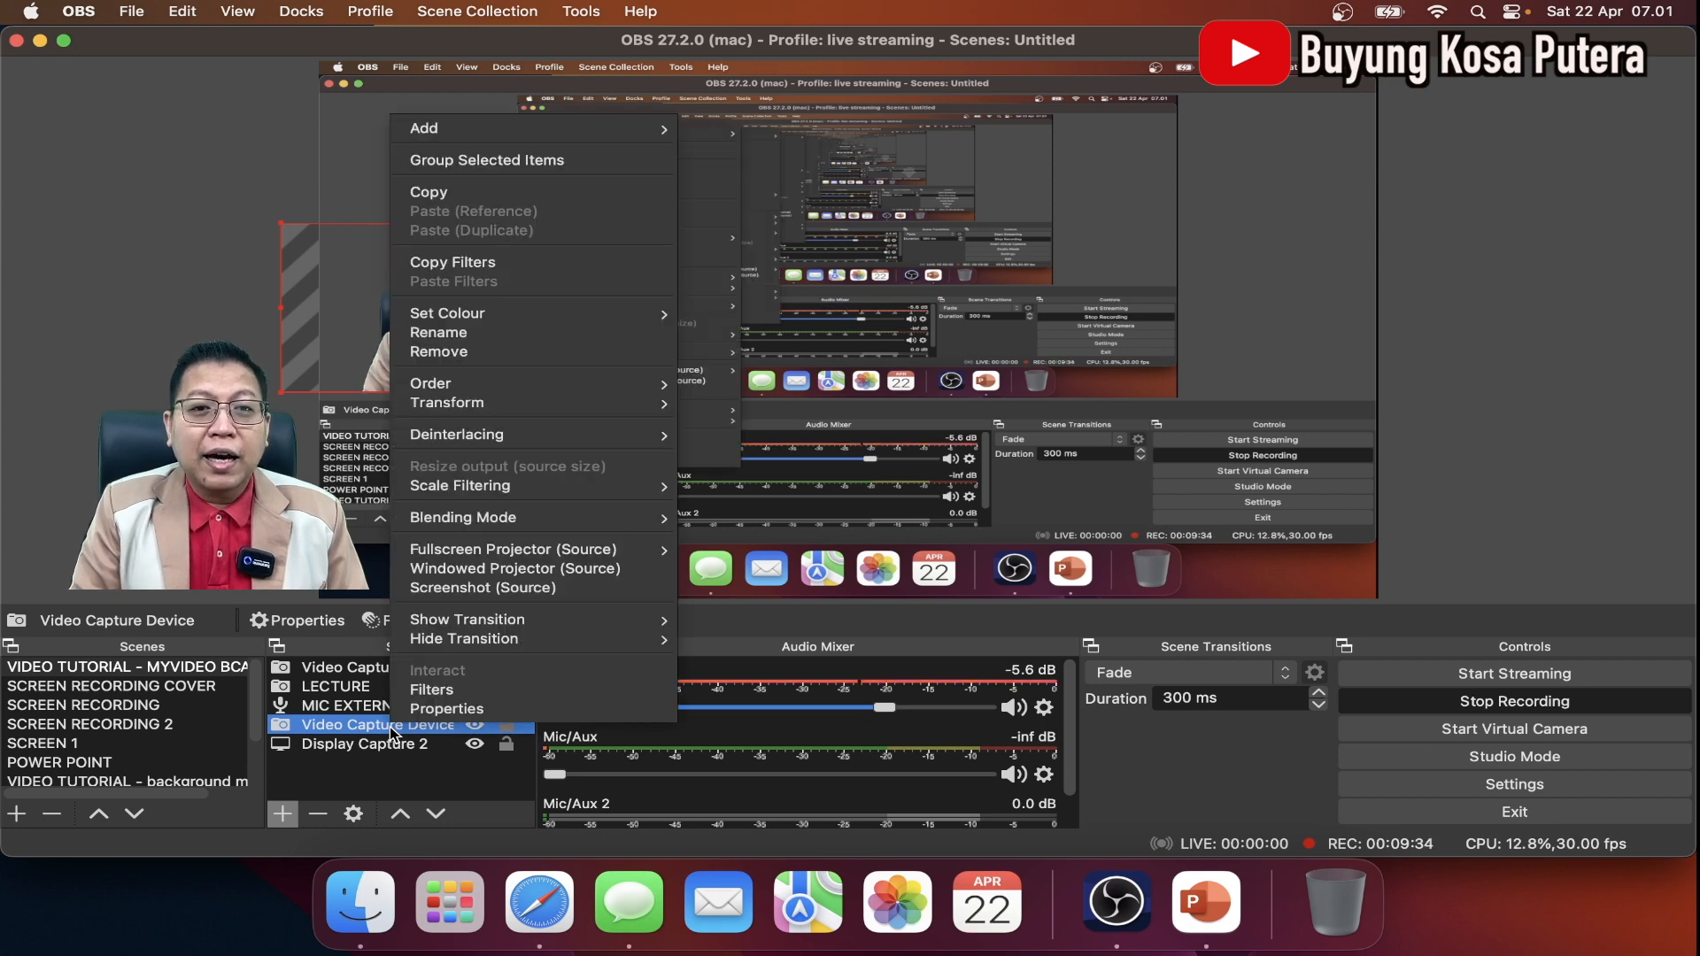
click(467, 693)
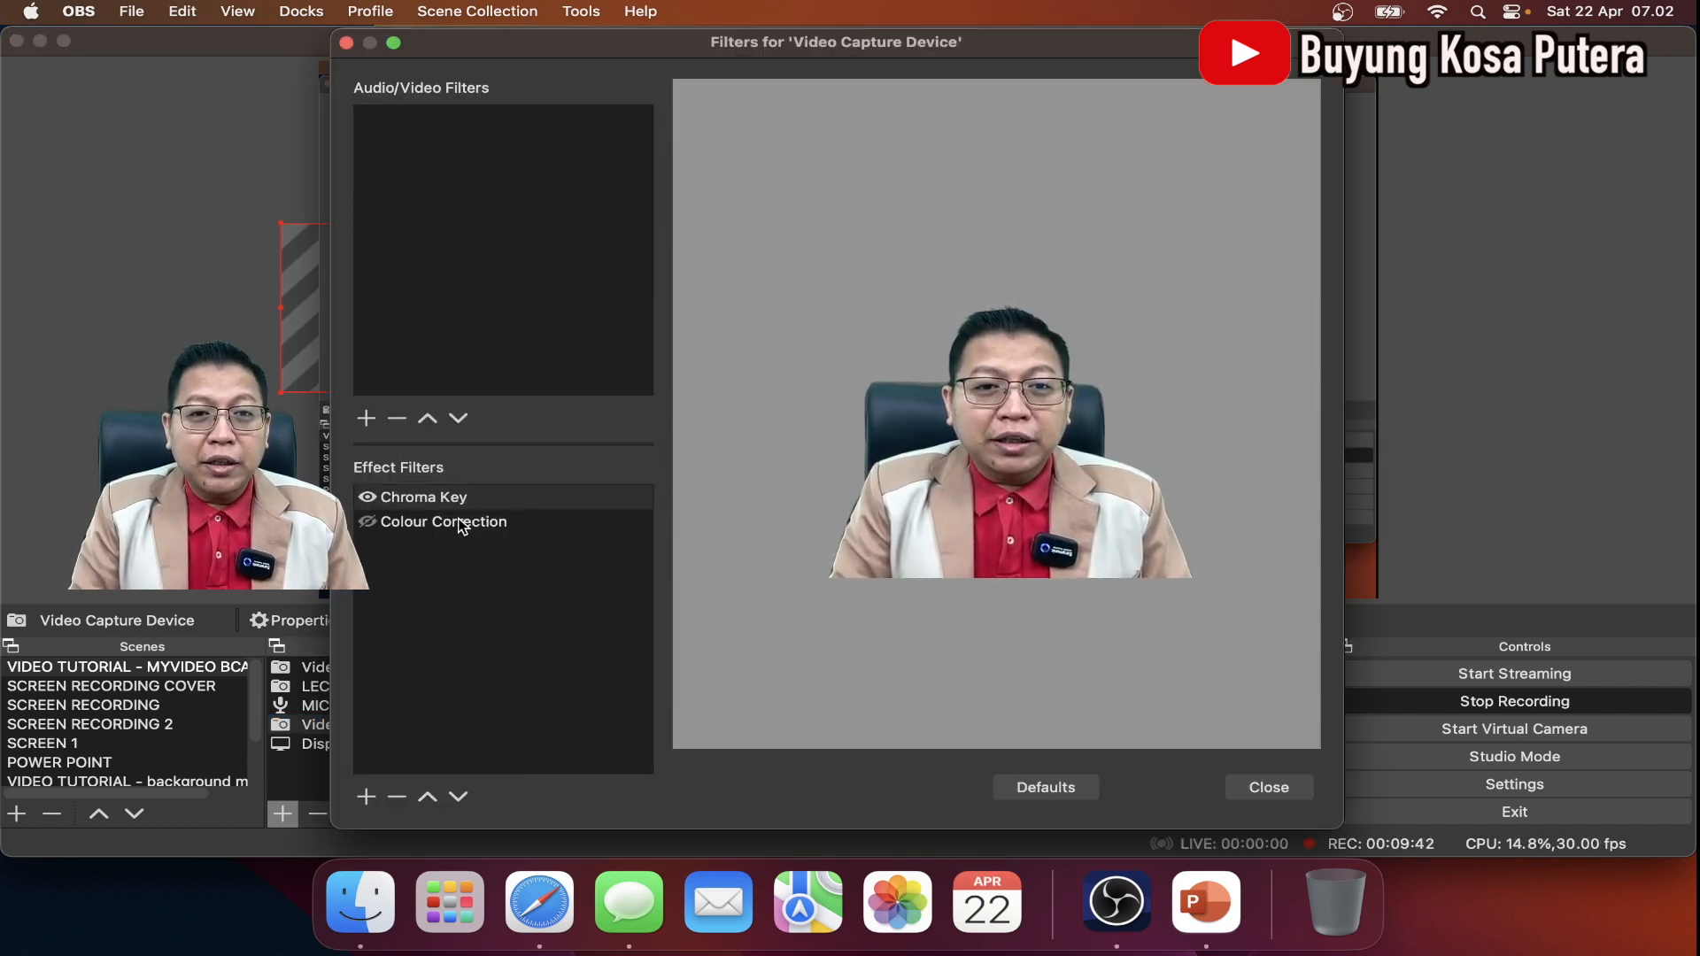
Step: Add a second Chroma Key effect filter with the suggested name and remove it again
click(365, 797)
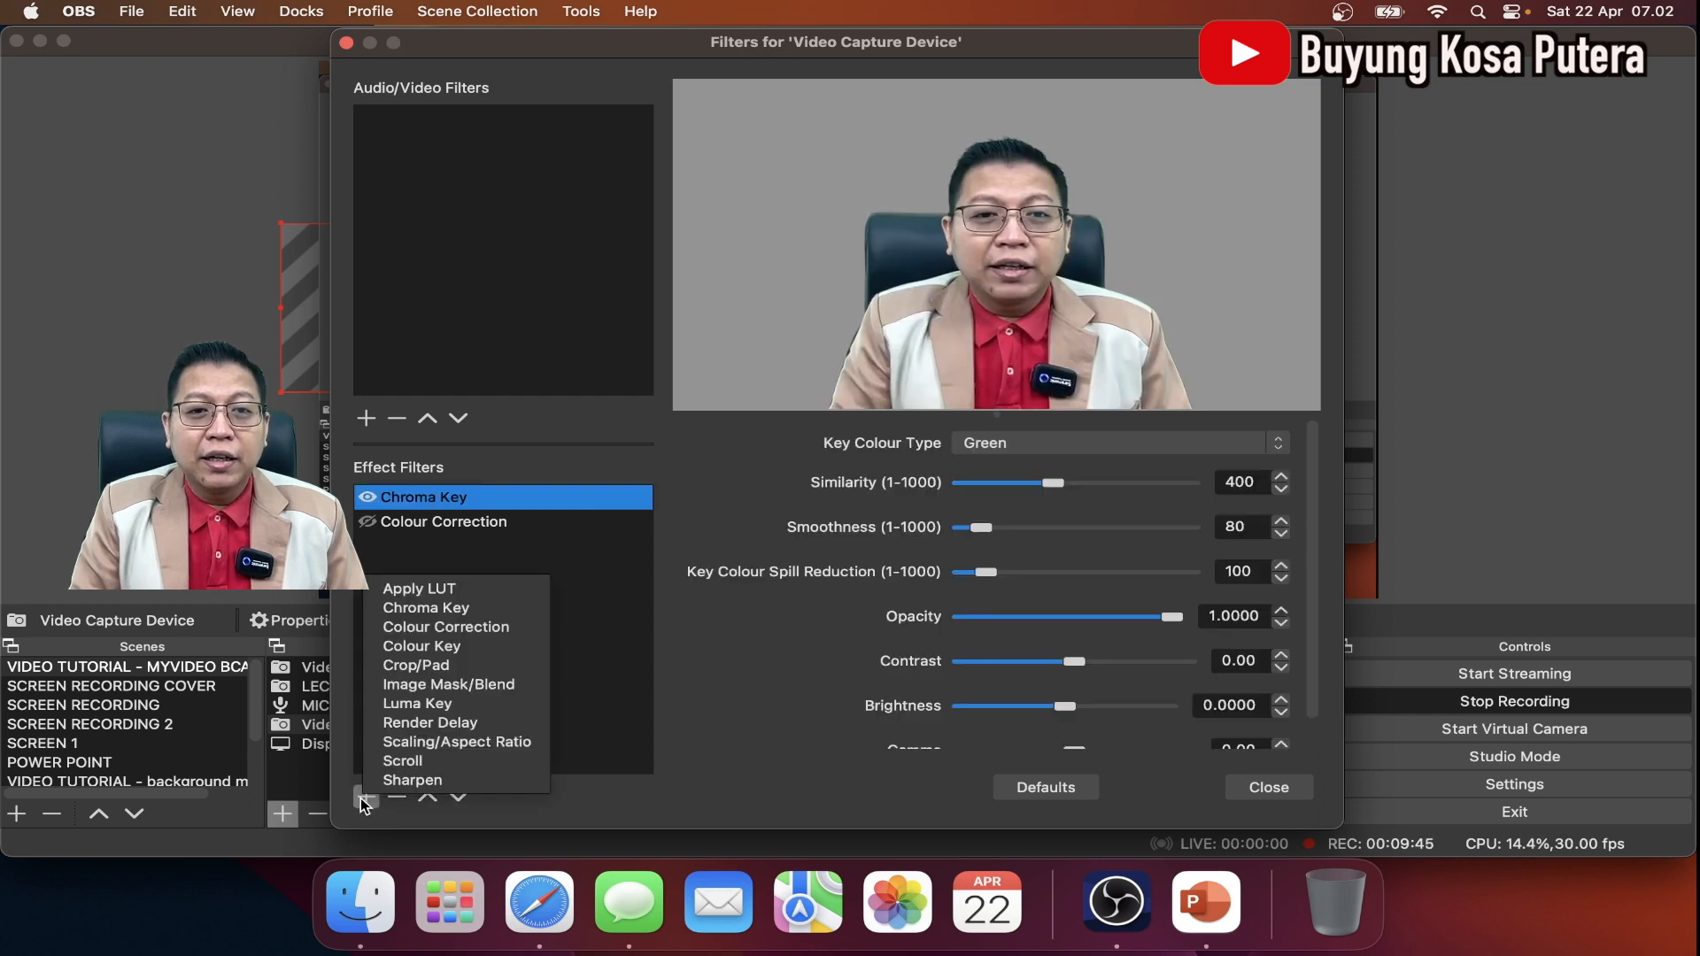
click(453, 609)
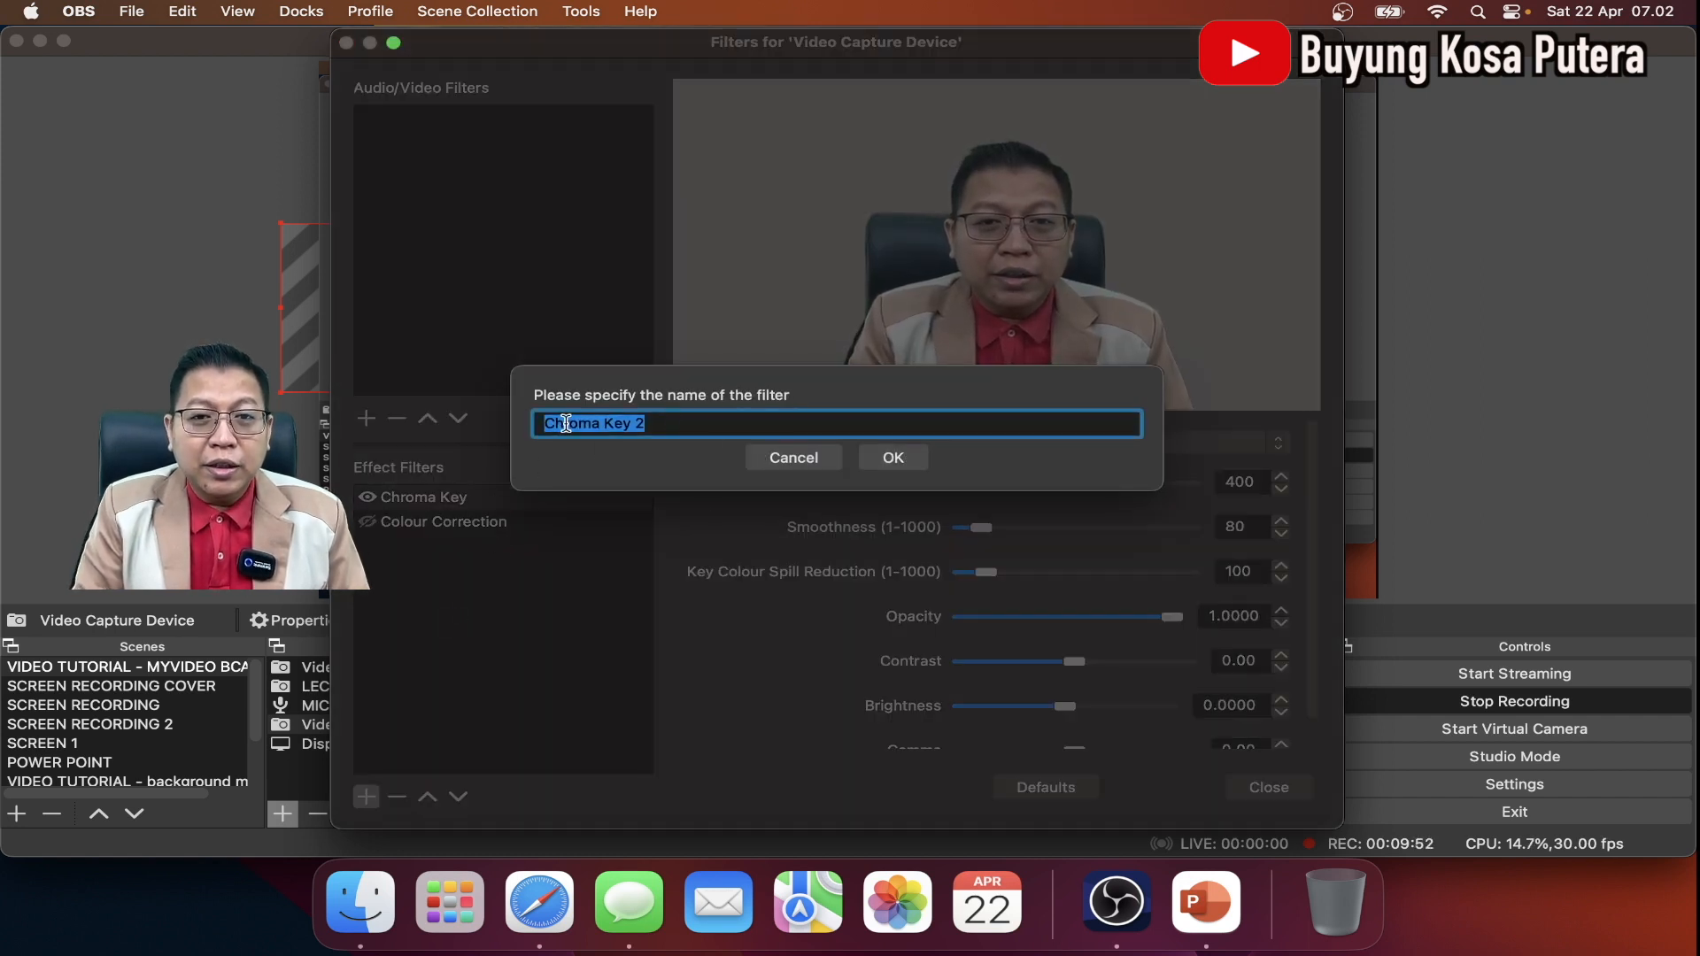
click(889, 460)
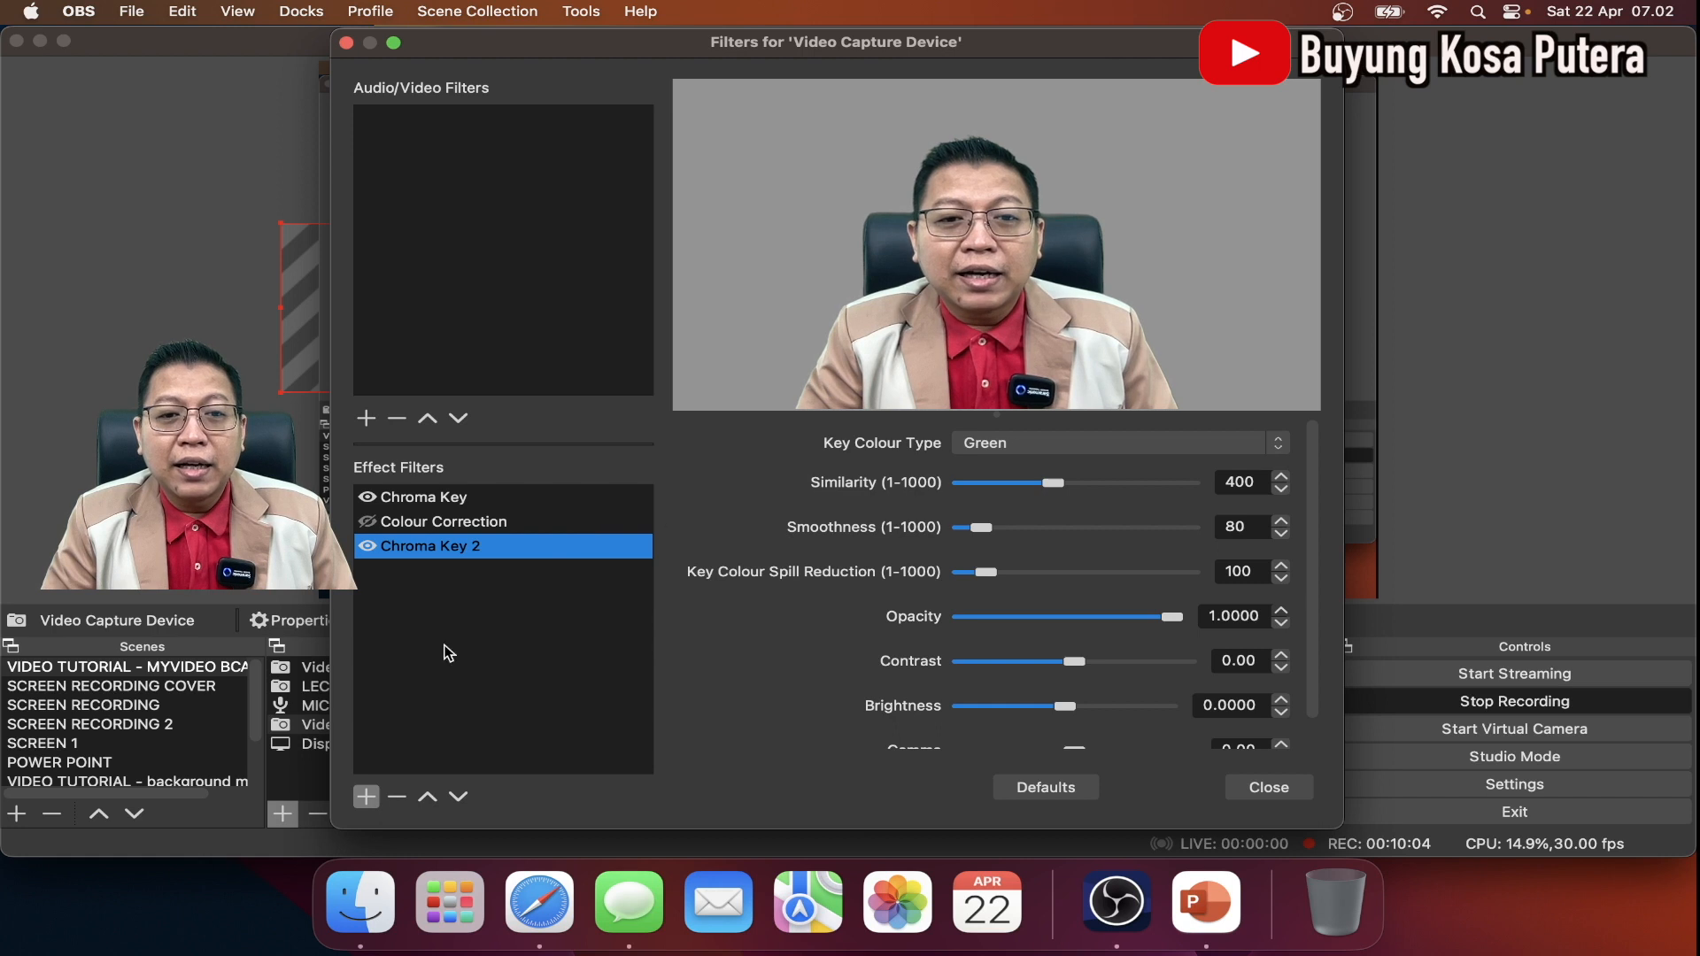
click(400, 801)
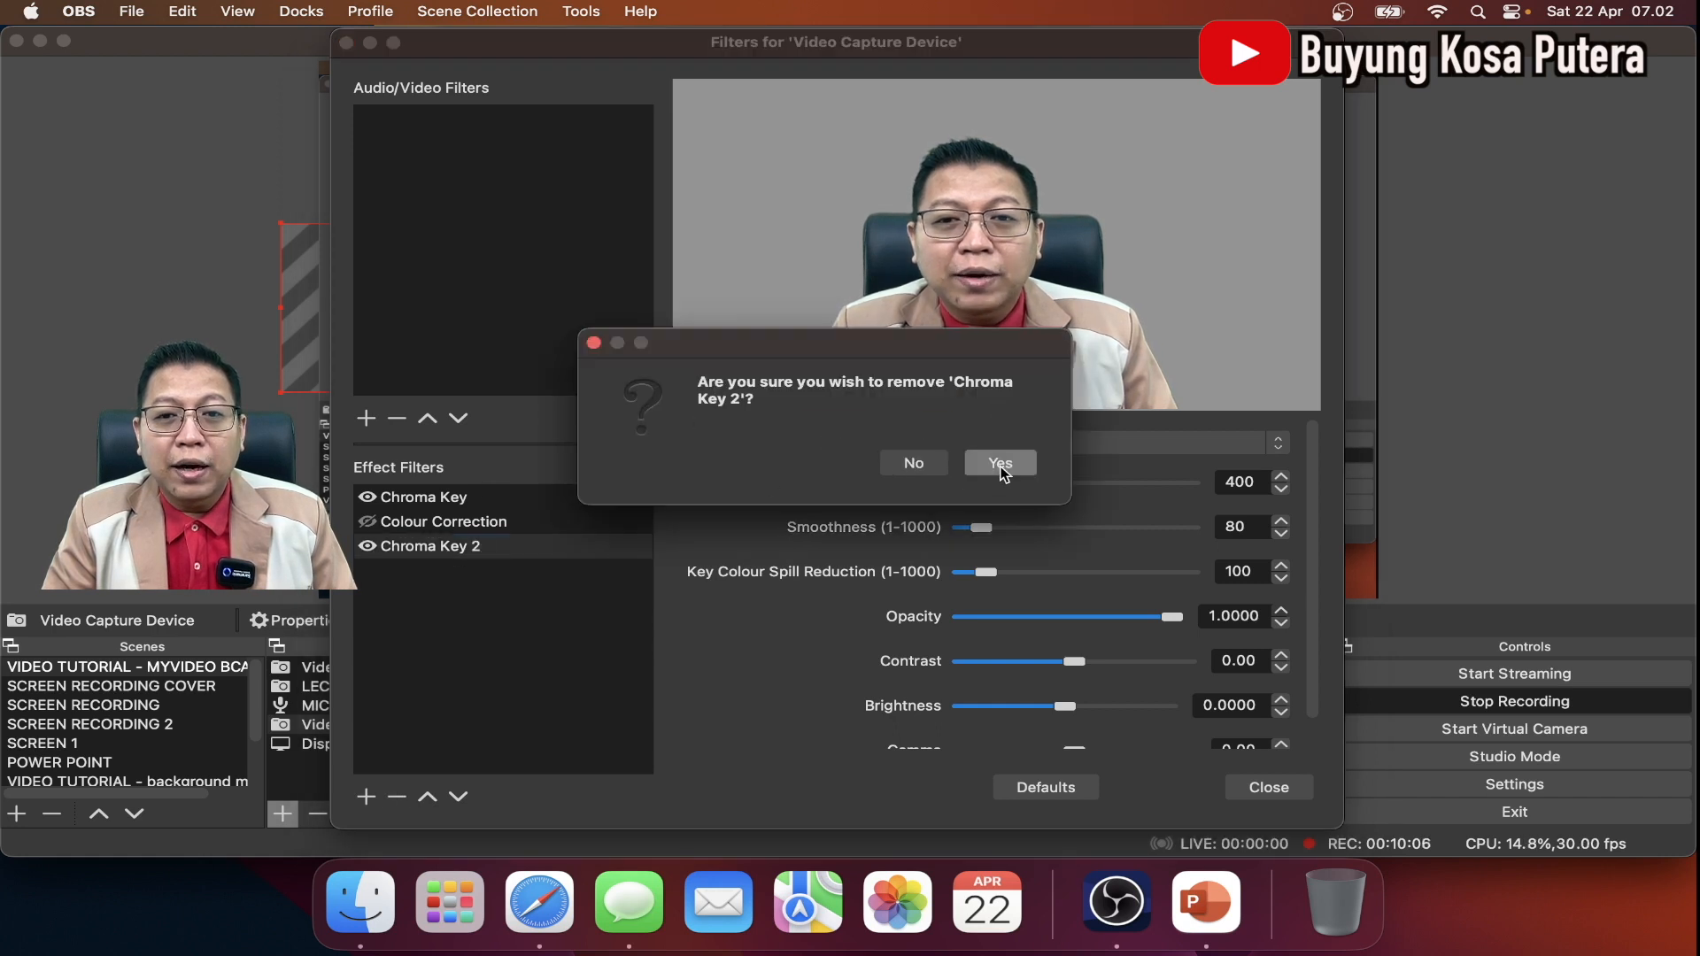
click(1000, 464)
Step: Try the Blue and Magenta key colour types on the Chroma Key filter and set it back to Green
click(584, 498)
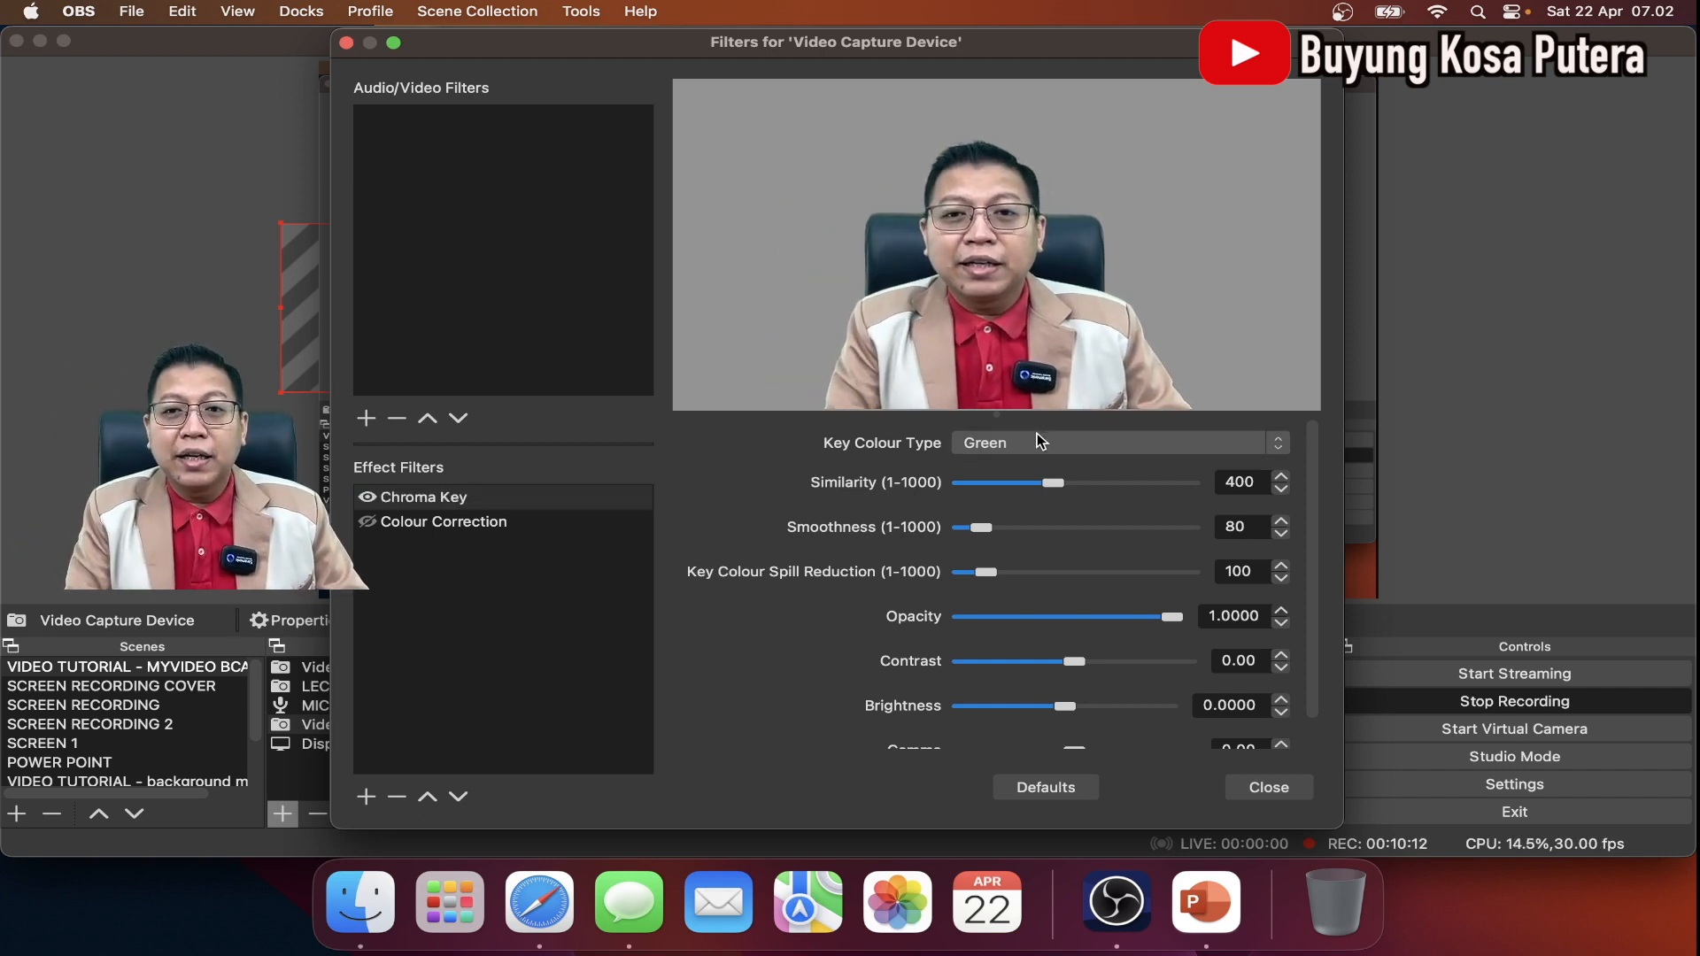
click(1047, 443)
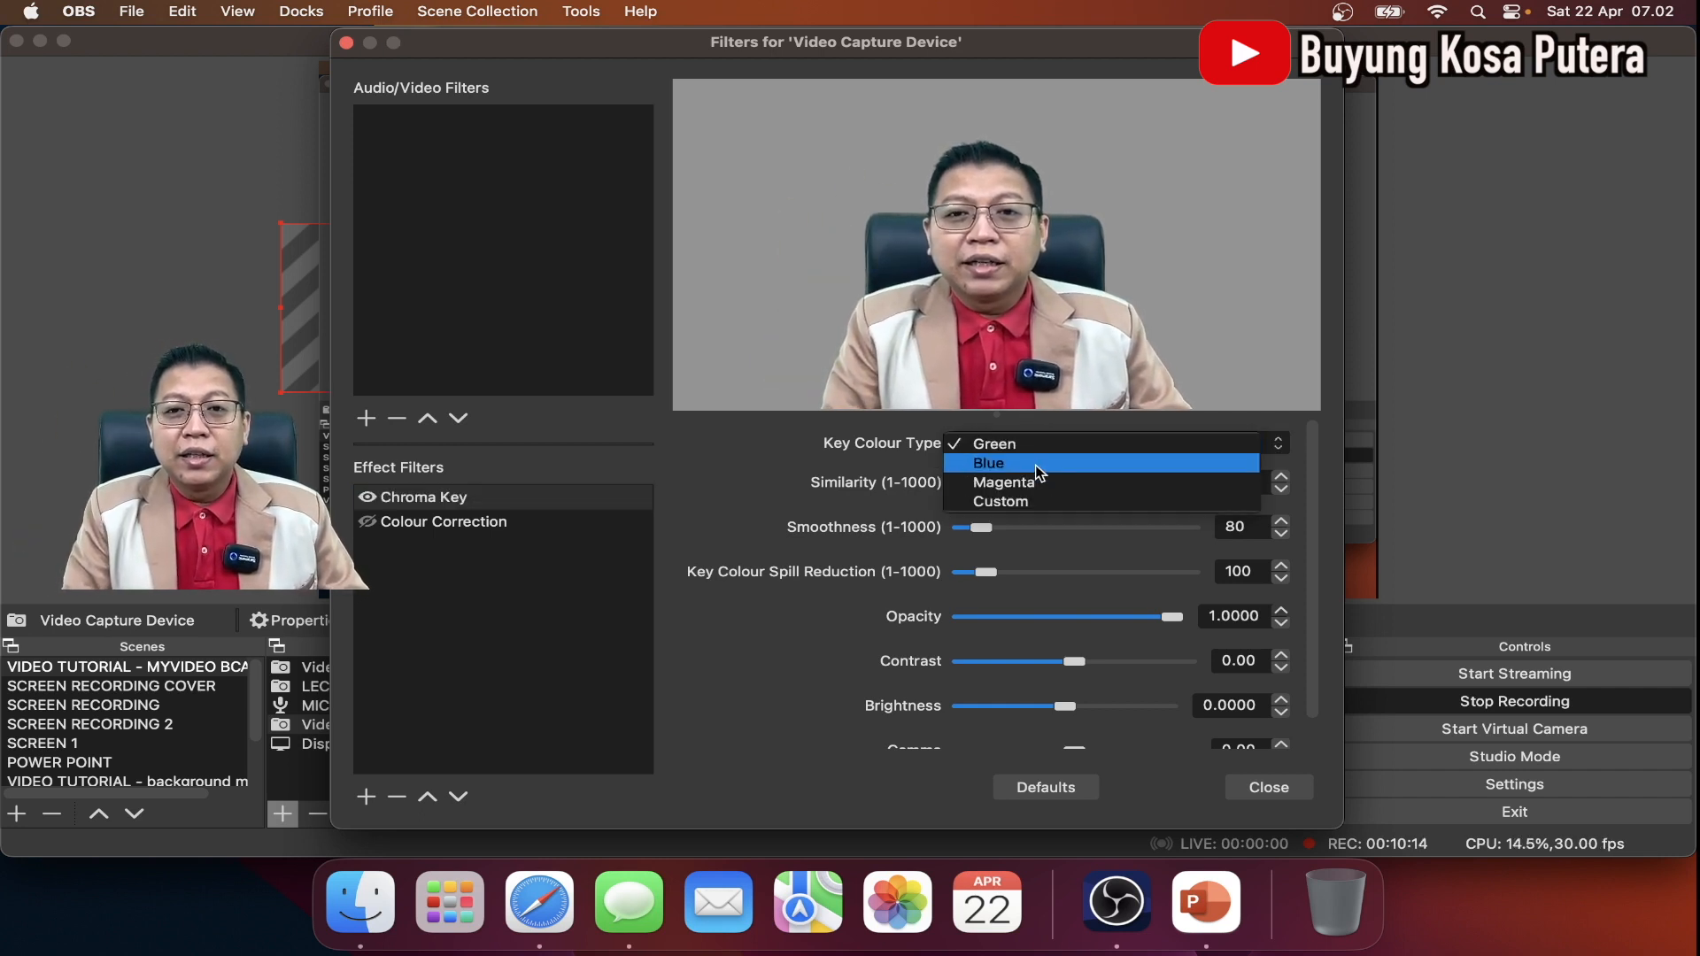
click(1037, 465)
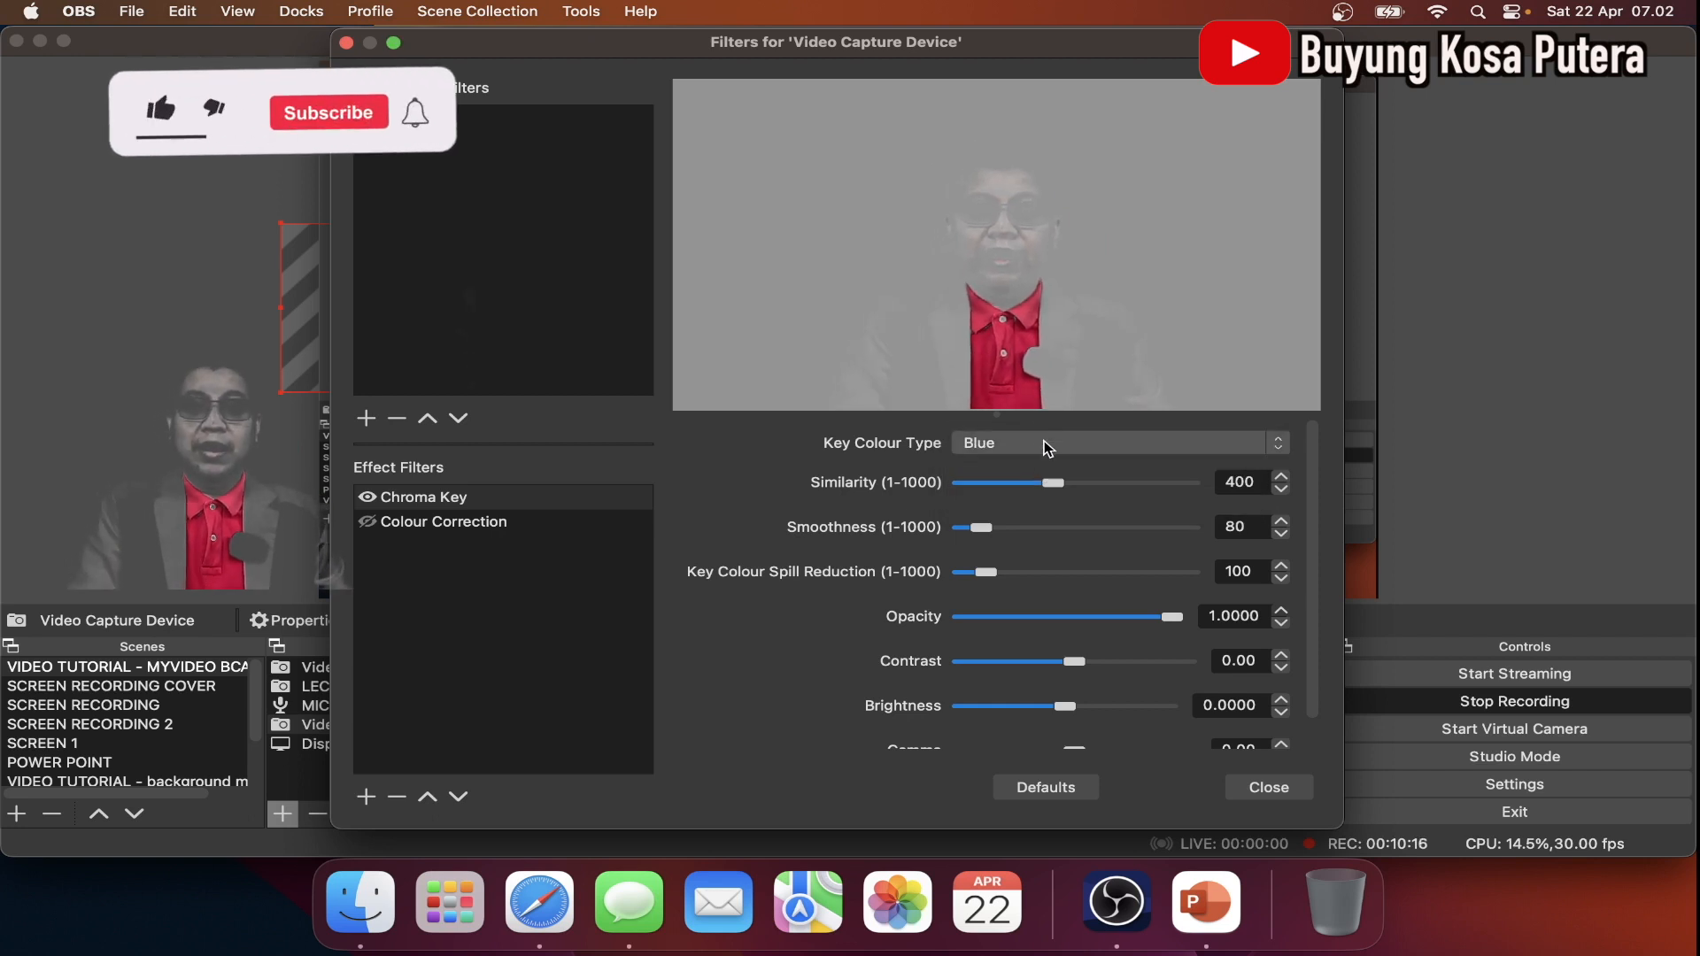
click(1047, 444)
click(1041, 462)
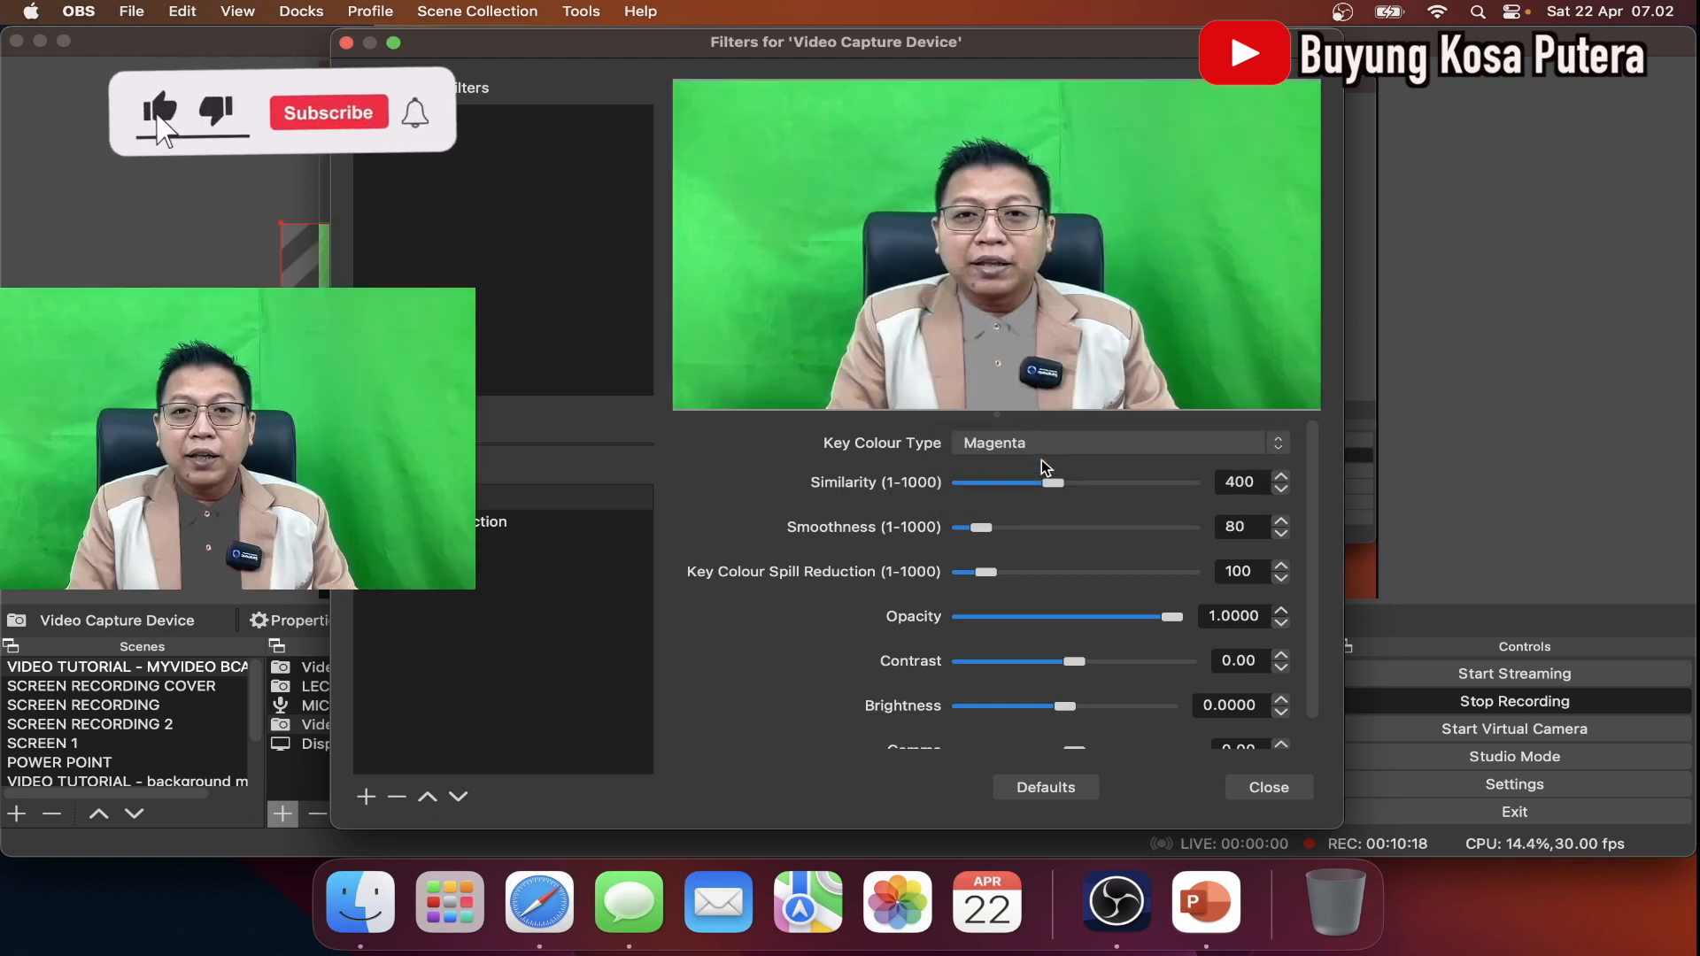
click(1087, 437)
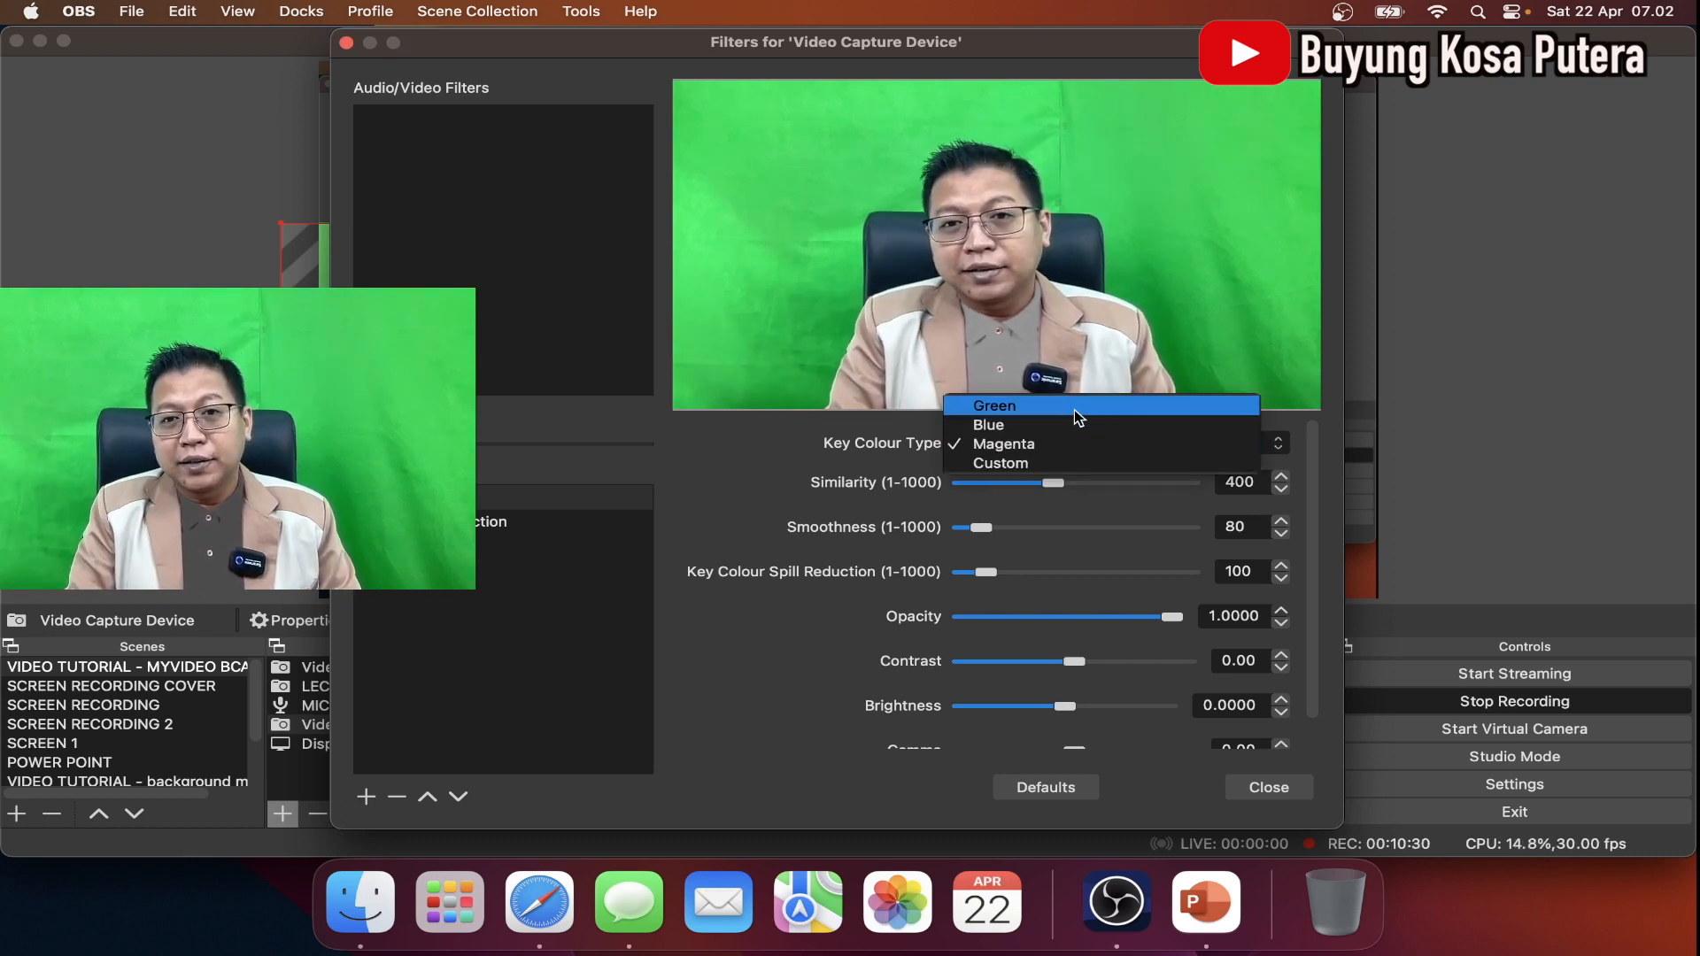
click(1074, 409)
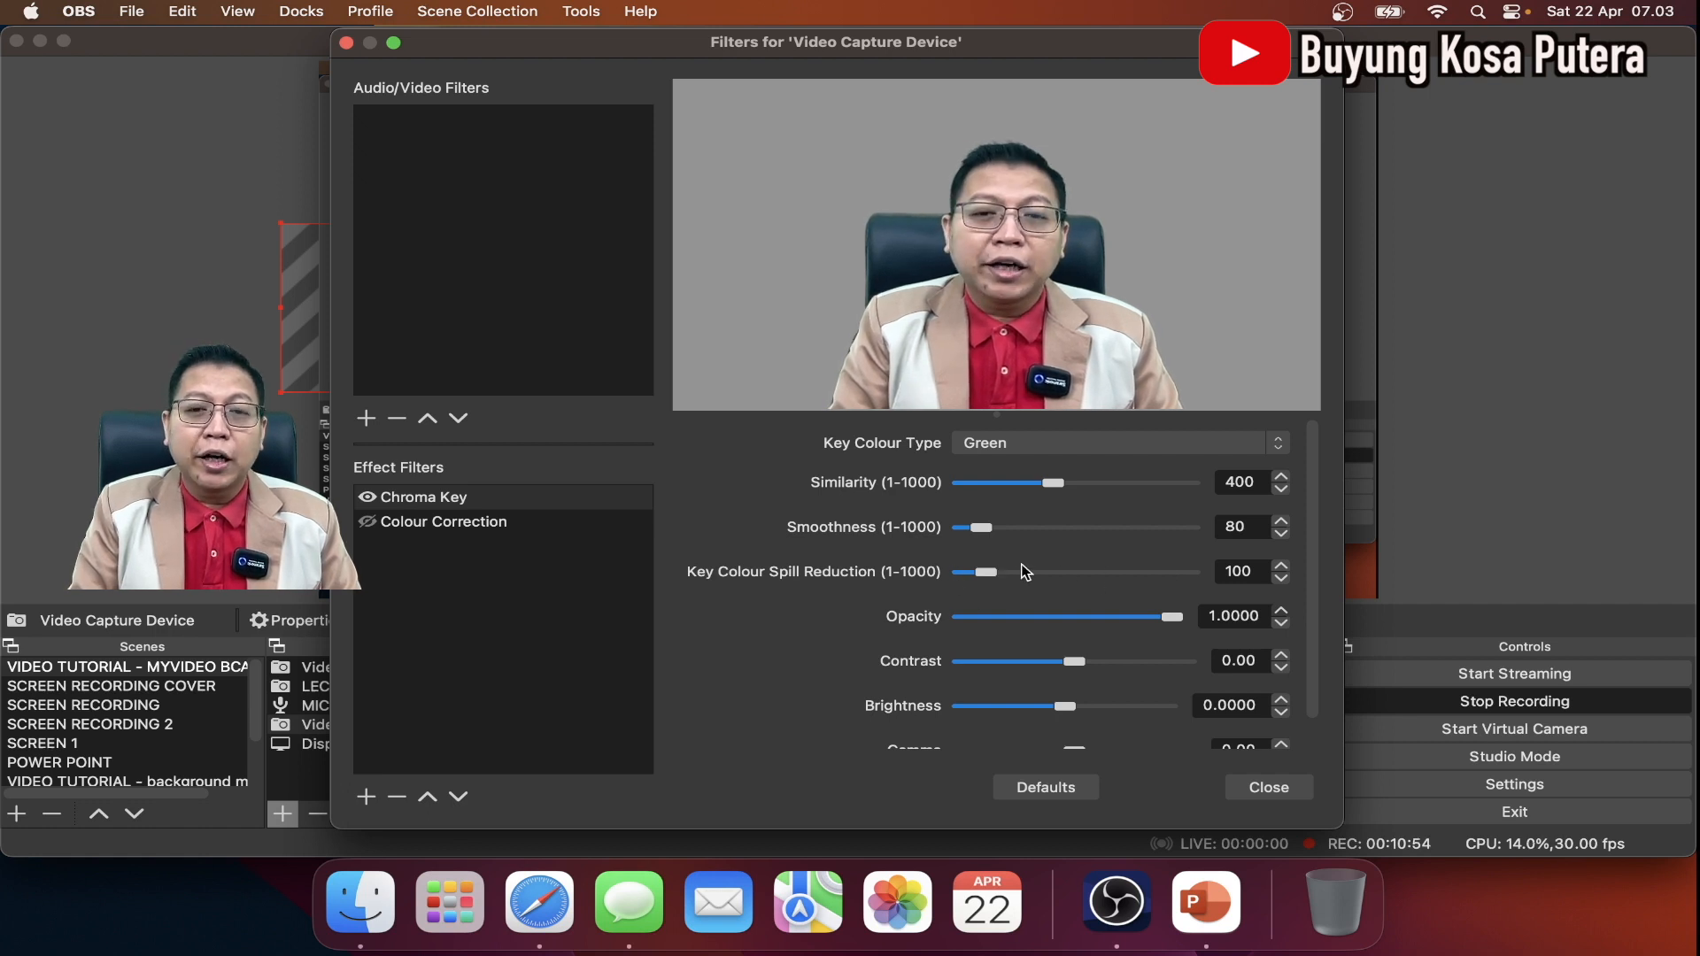
Step: Try other contrast and gamma values on the Chroma Key filter, reset both to 0.00 and close the filters
mouse_move(1171, 617)
mouse_down()
mouse_move(965, 611)
mouse_move(1183, 620)
mouse_up()
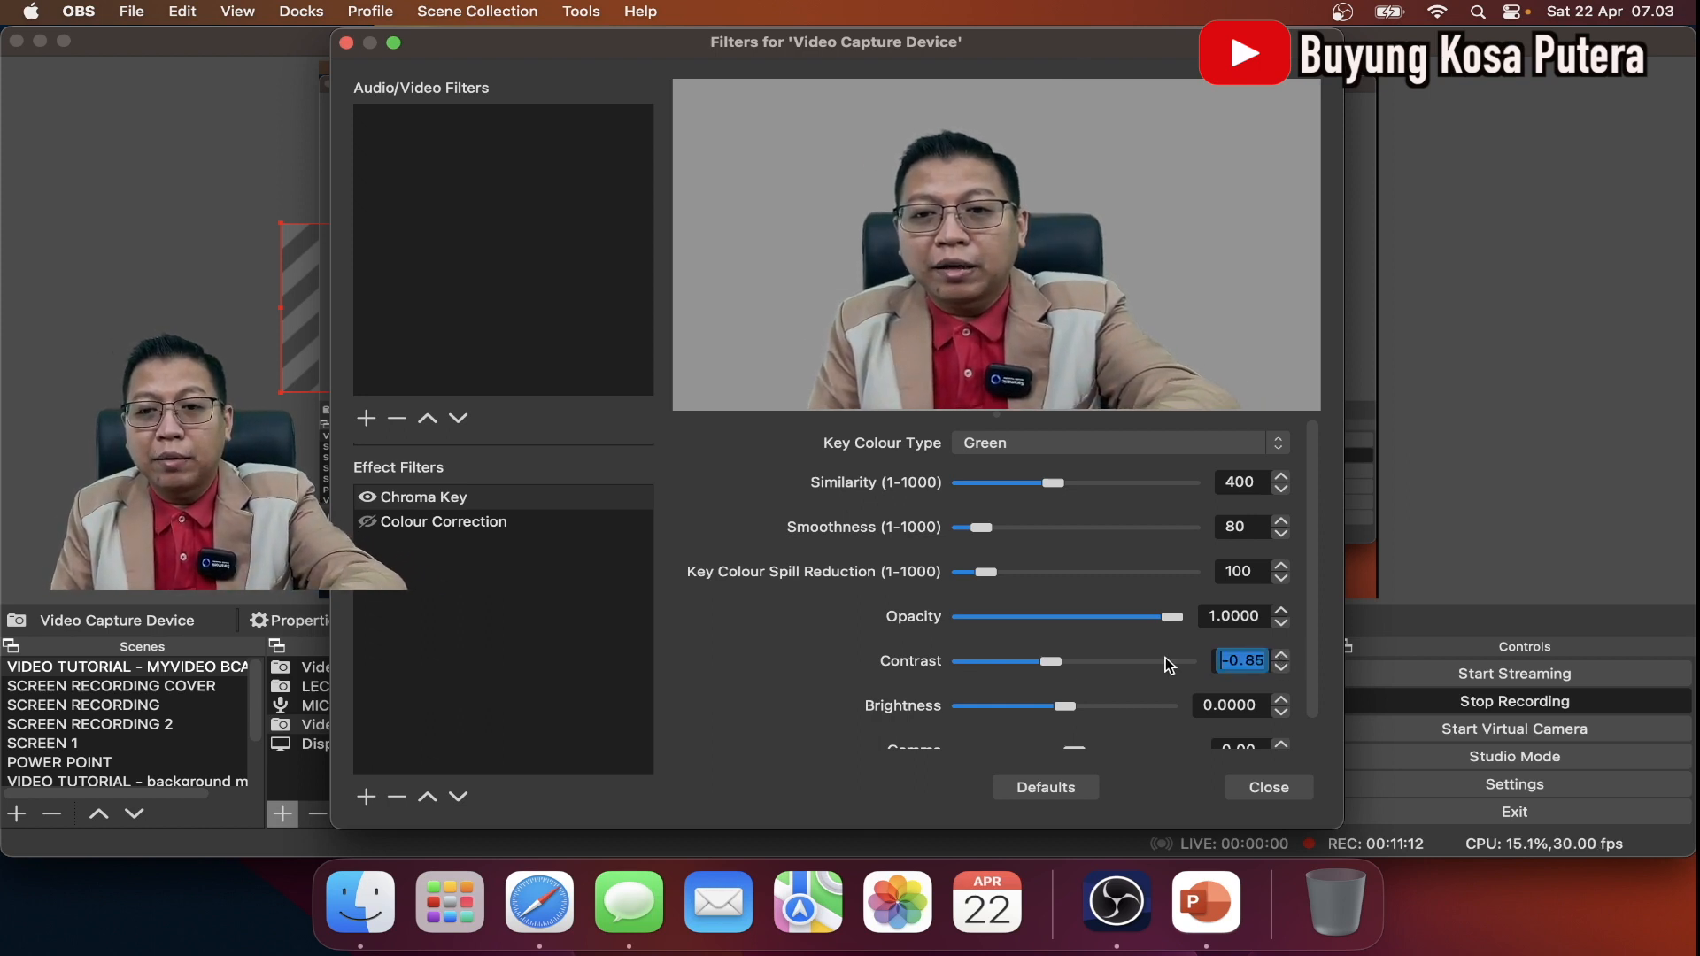
text(0)
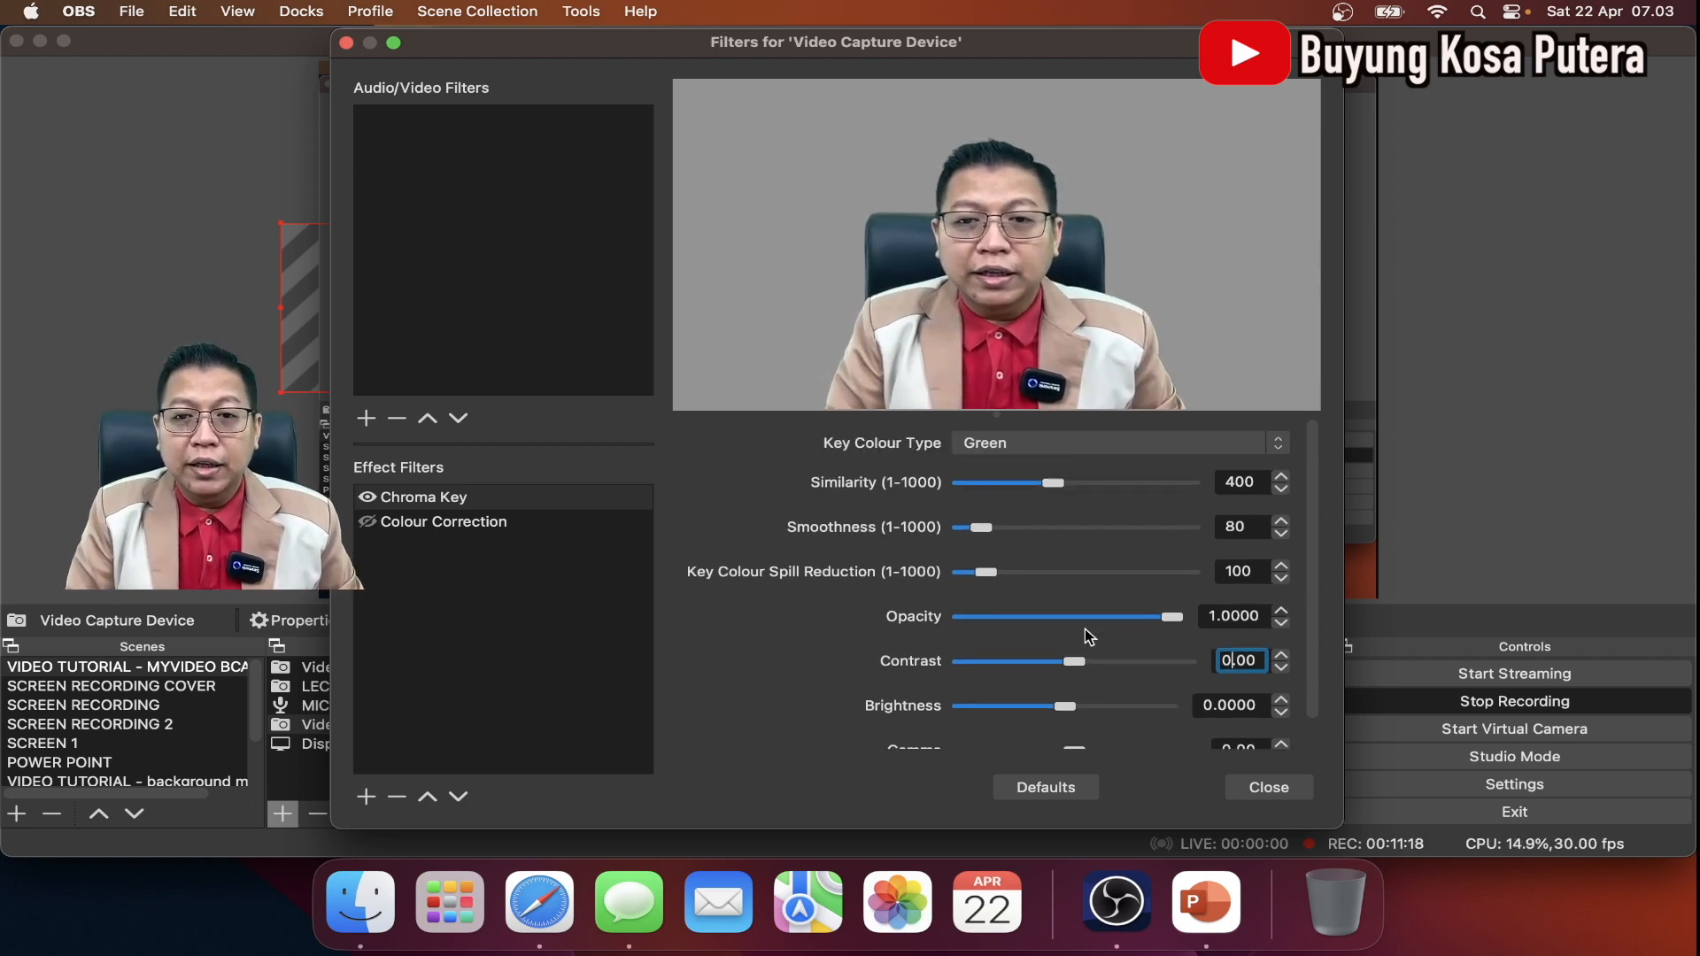
scroll(1086, 628, down, 1)
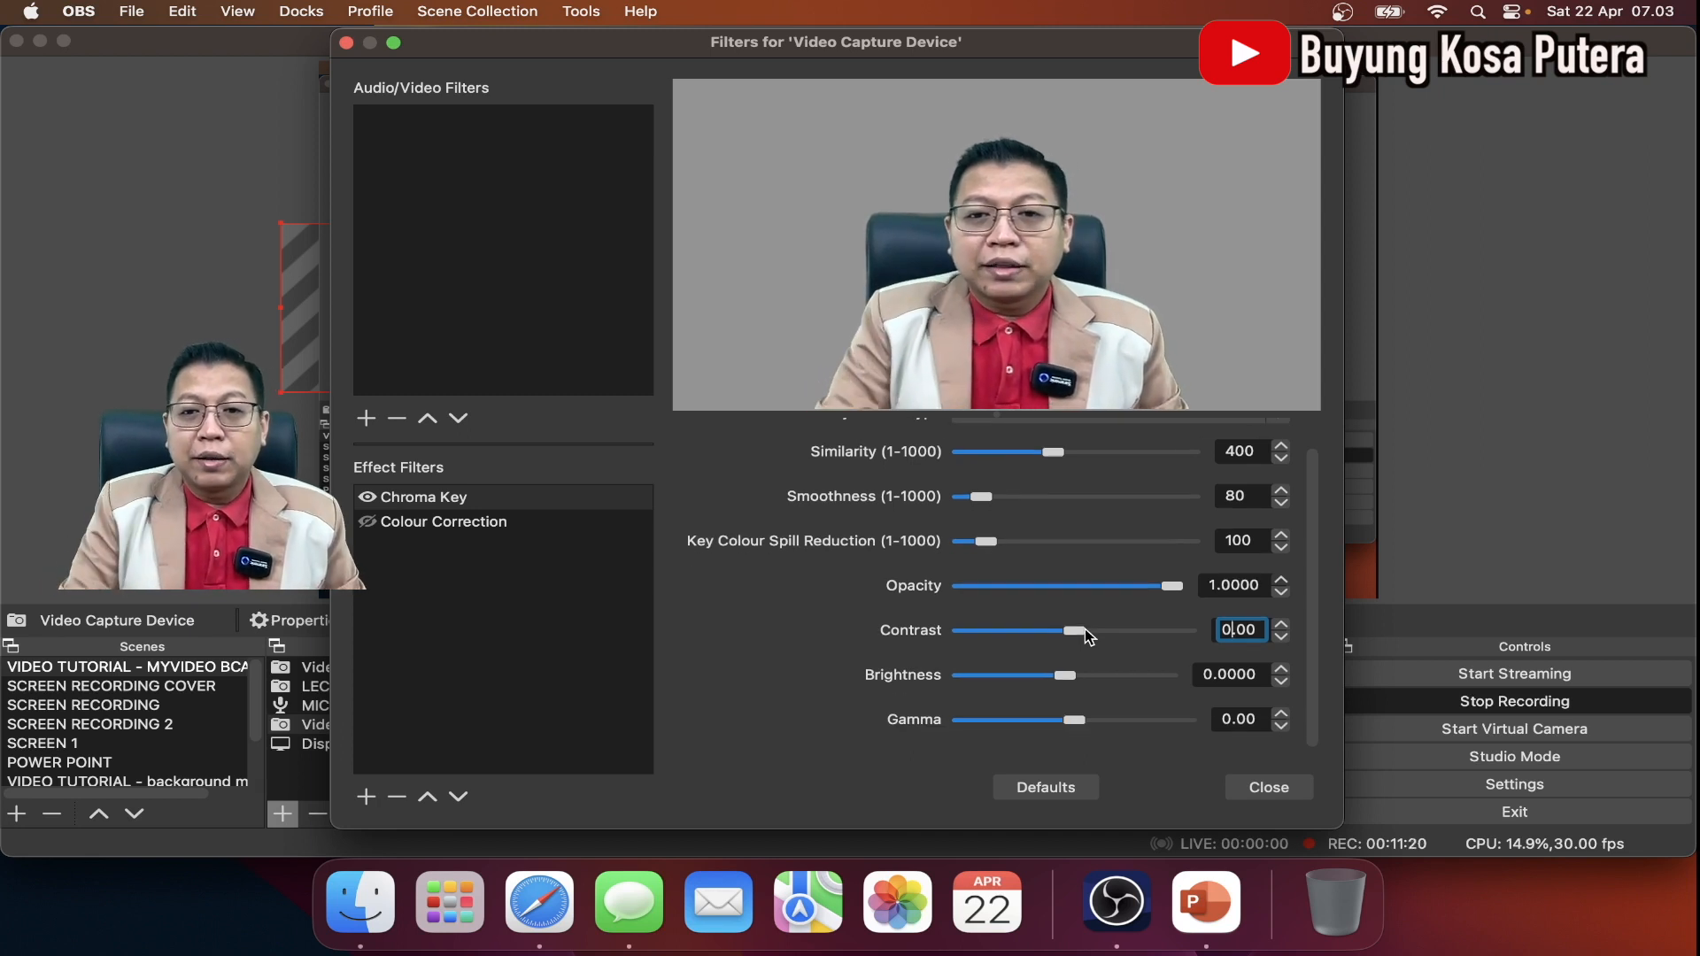
drag(1078, 720, 921, 731)
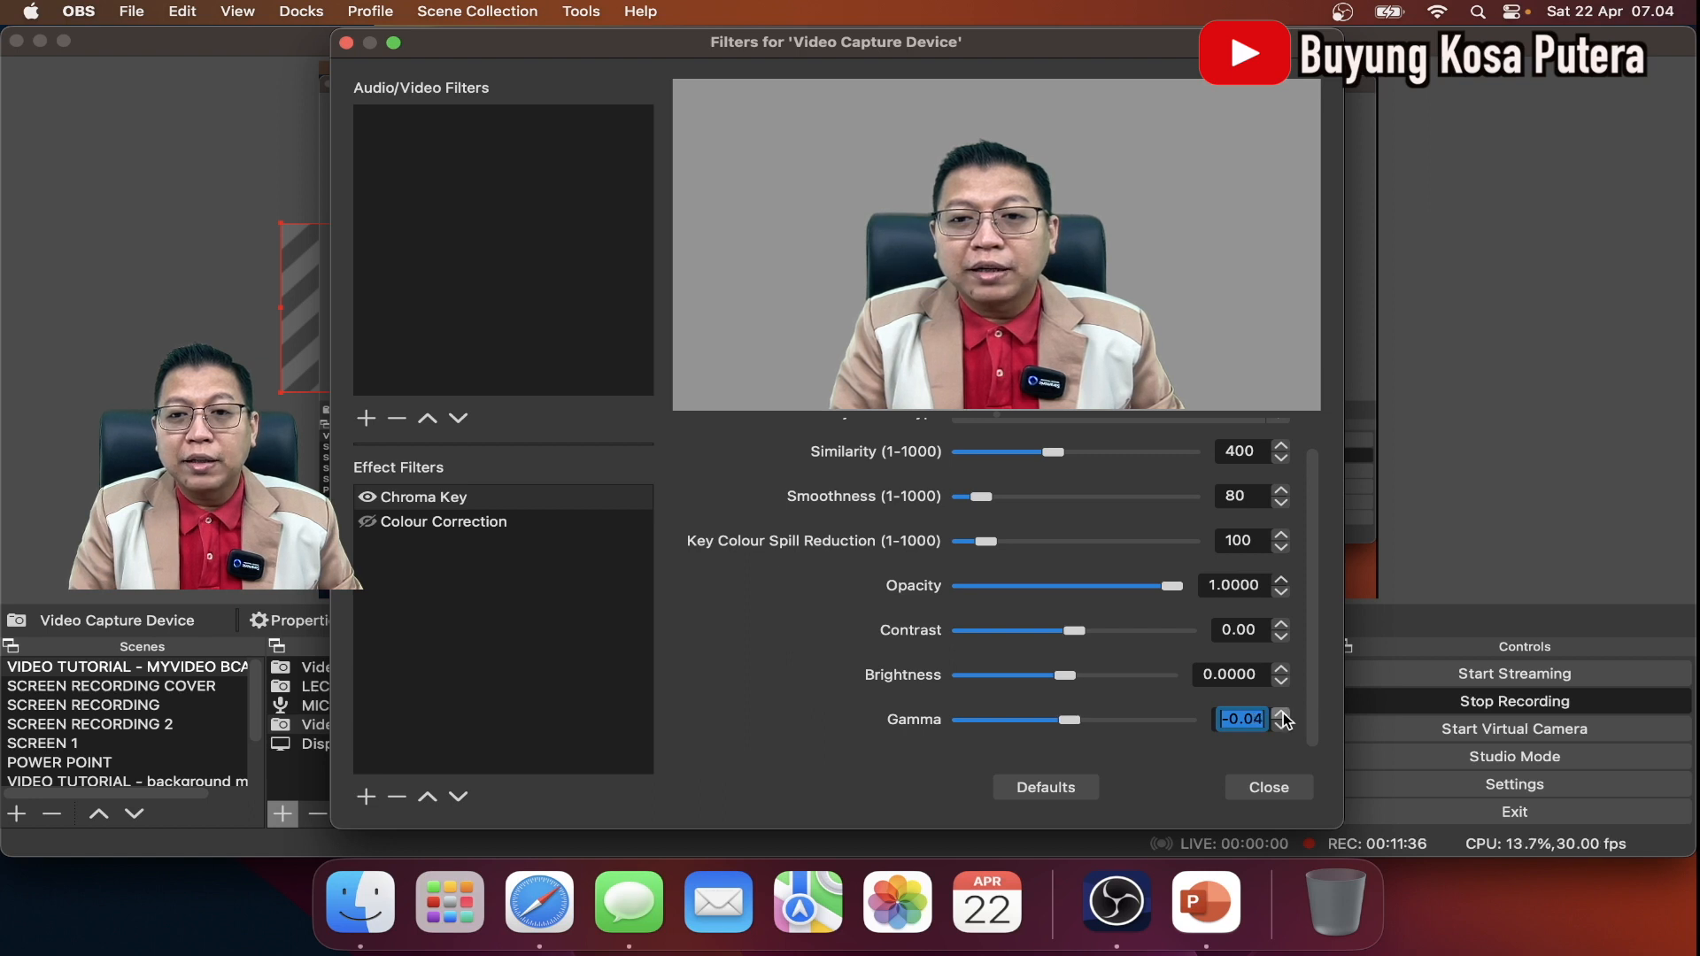
click(1281, 712)
click(1281, 712)
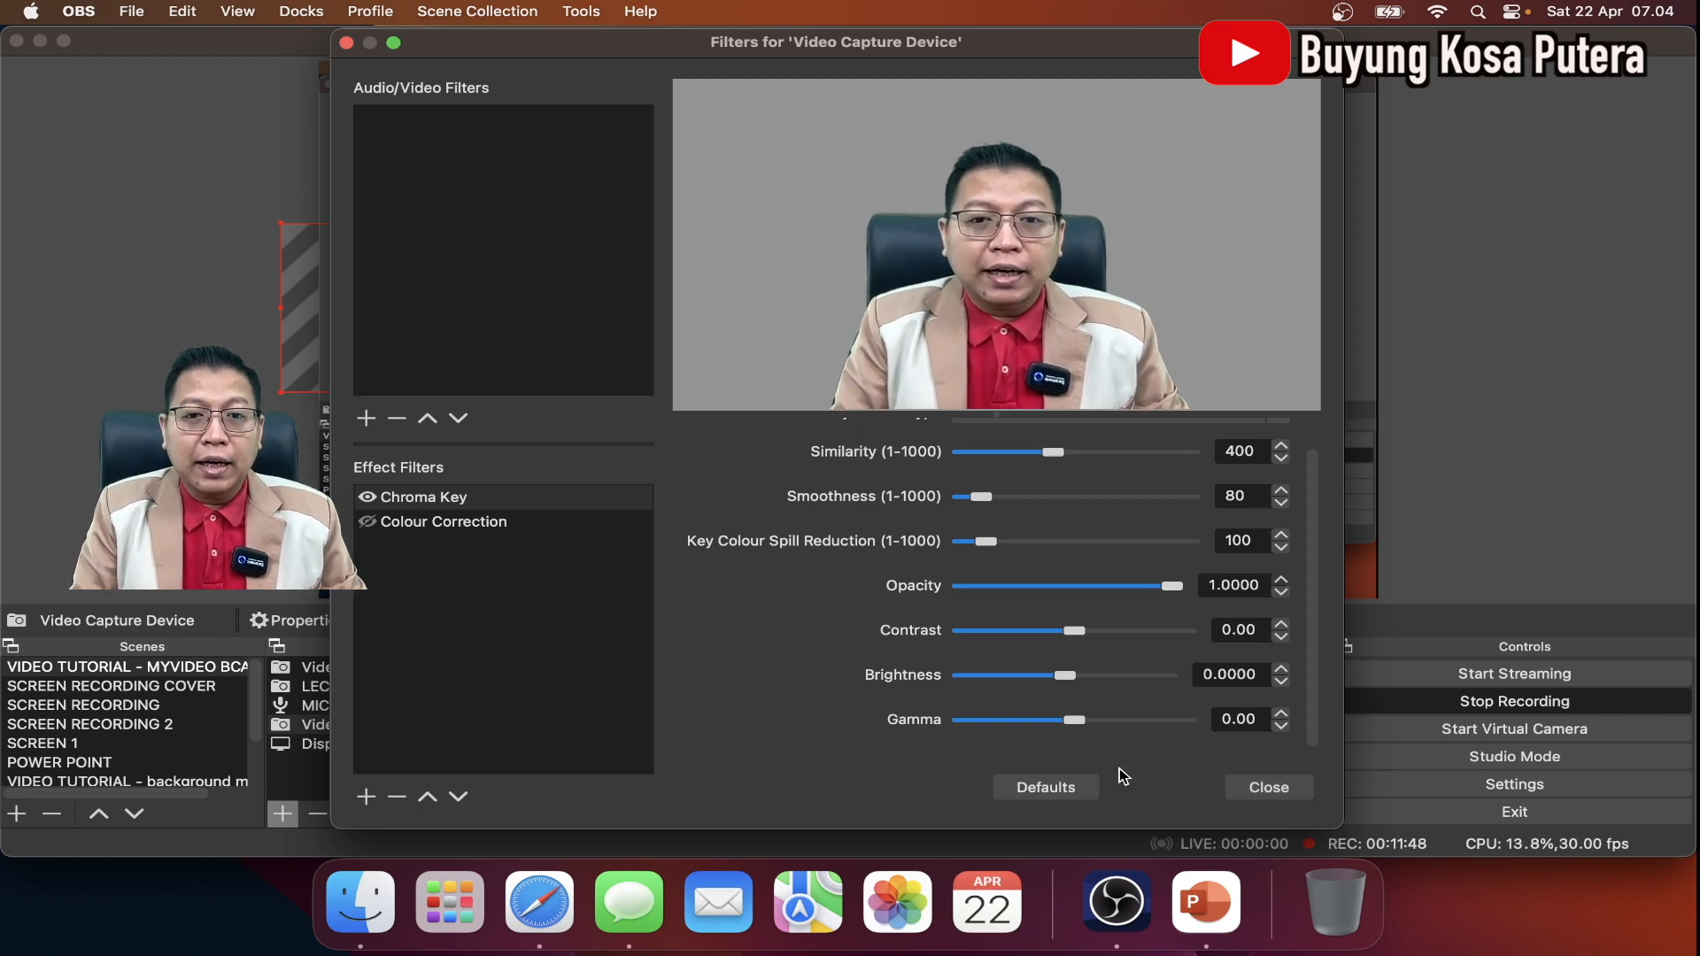
click(1268, 787)
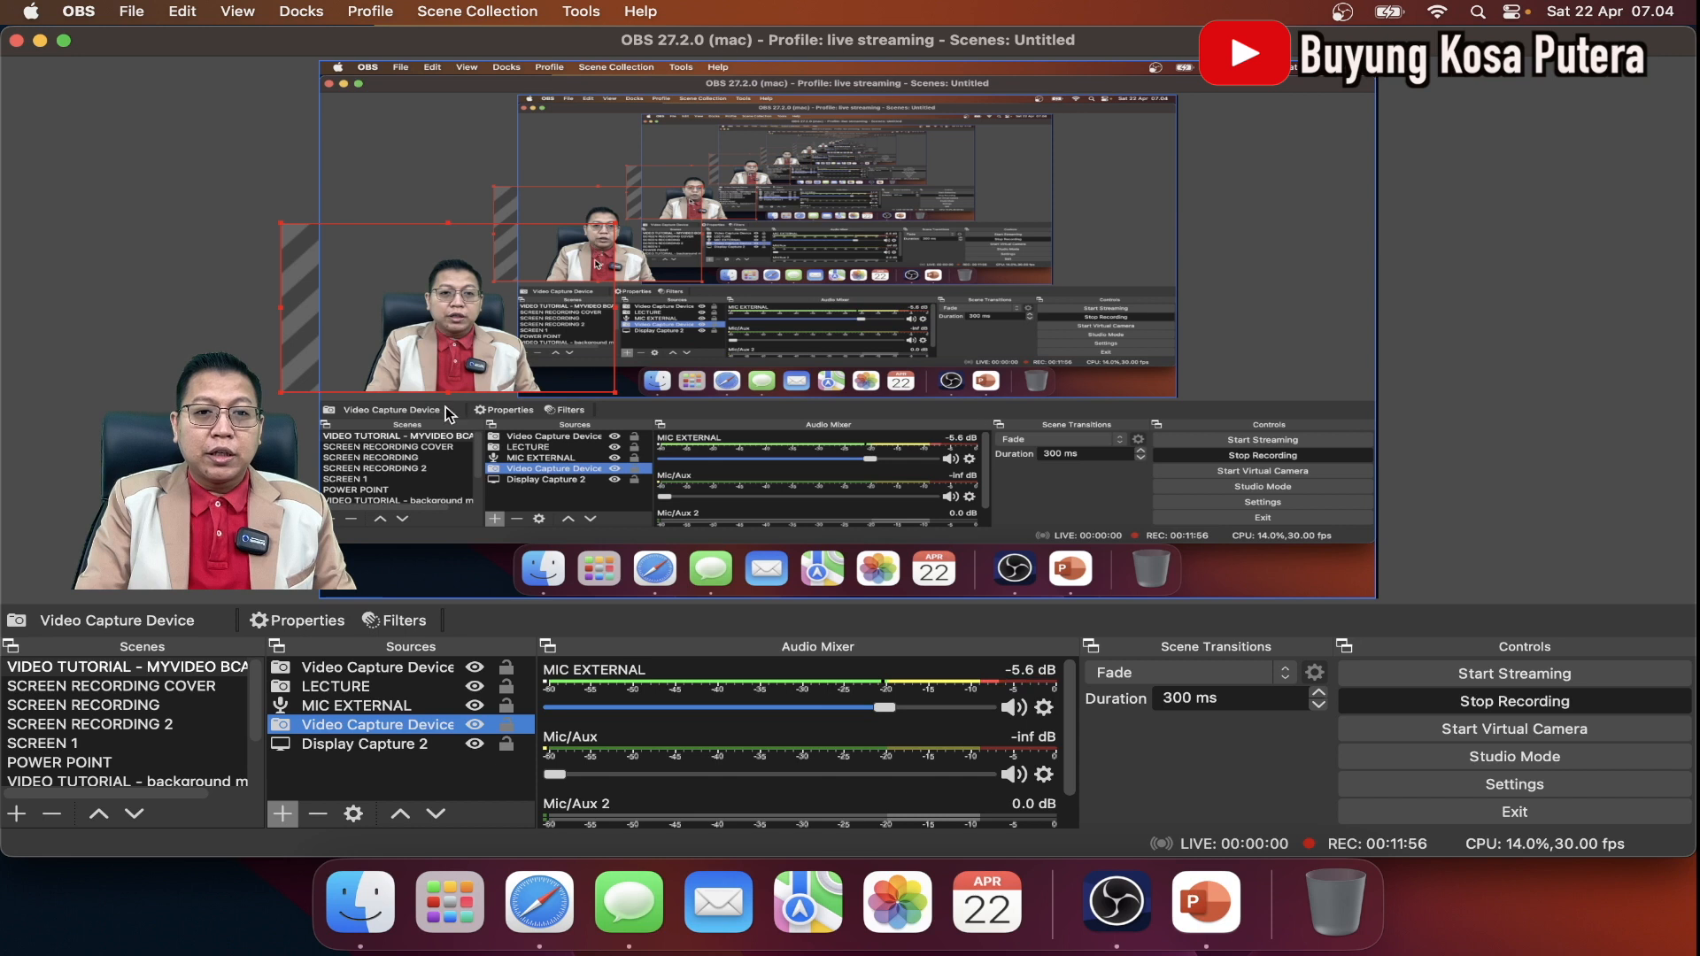
Step: Move the unlocked webcam source to the lower right corner of the canvas and lock it there
click(504, 727)
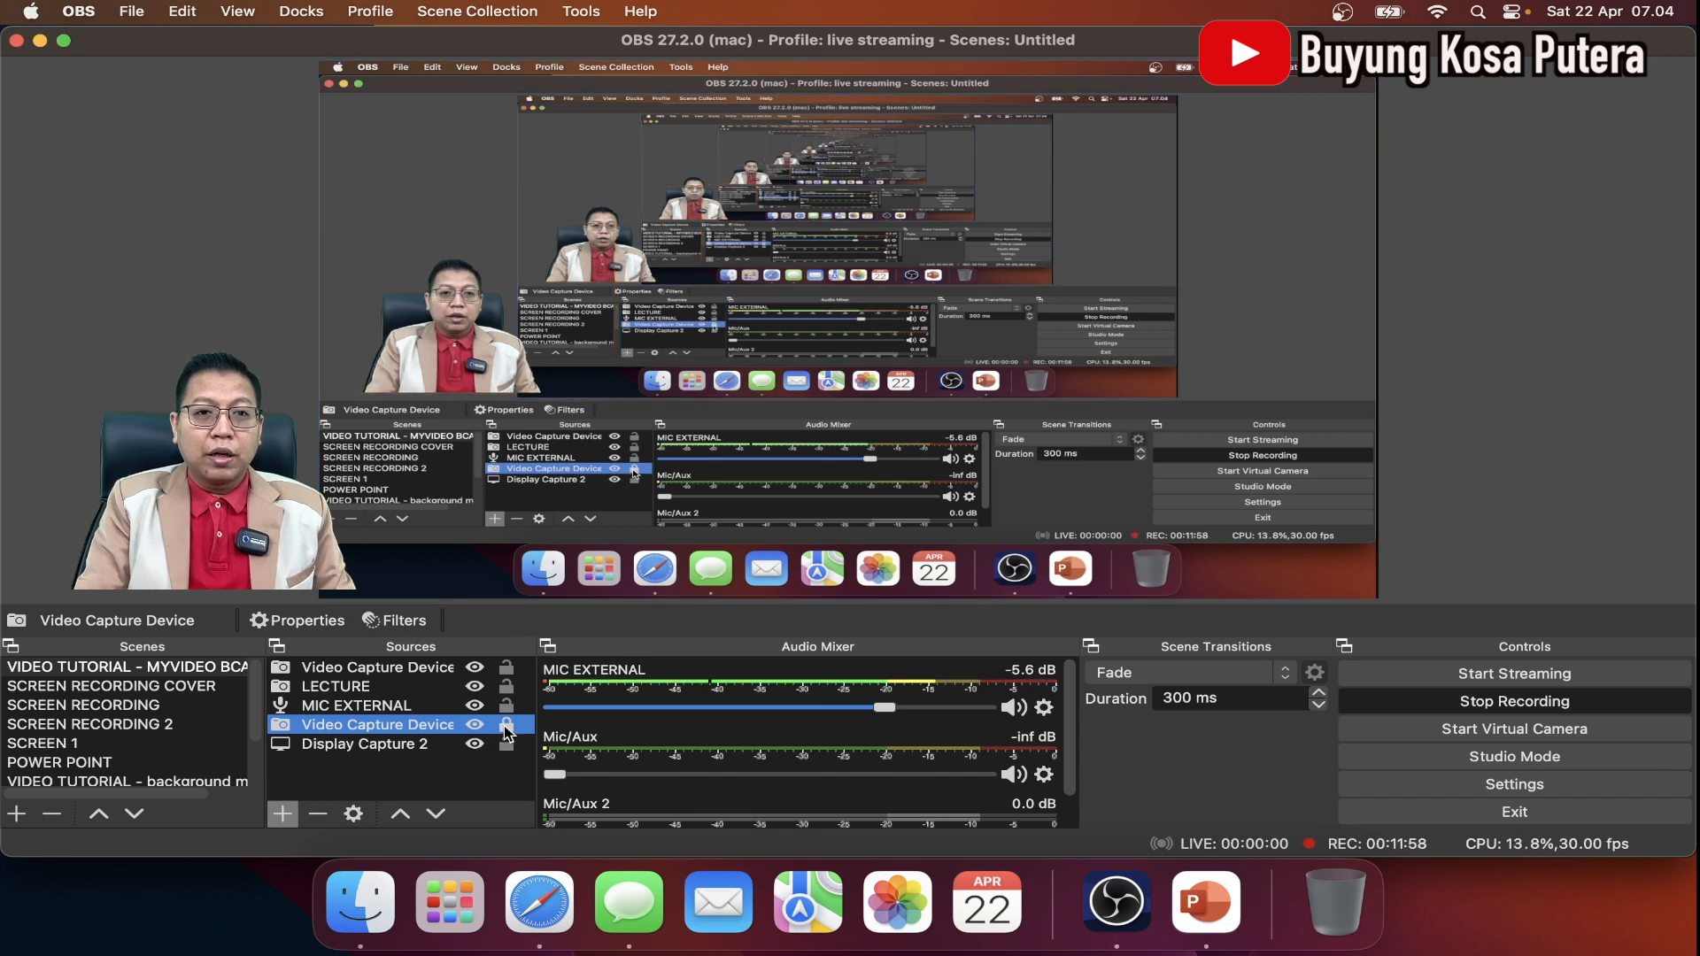
click(503, 729)
click(453, 337)
drag(453, 337, 1256, 343)
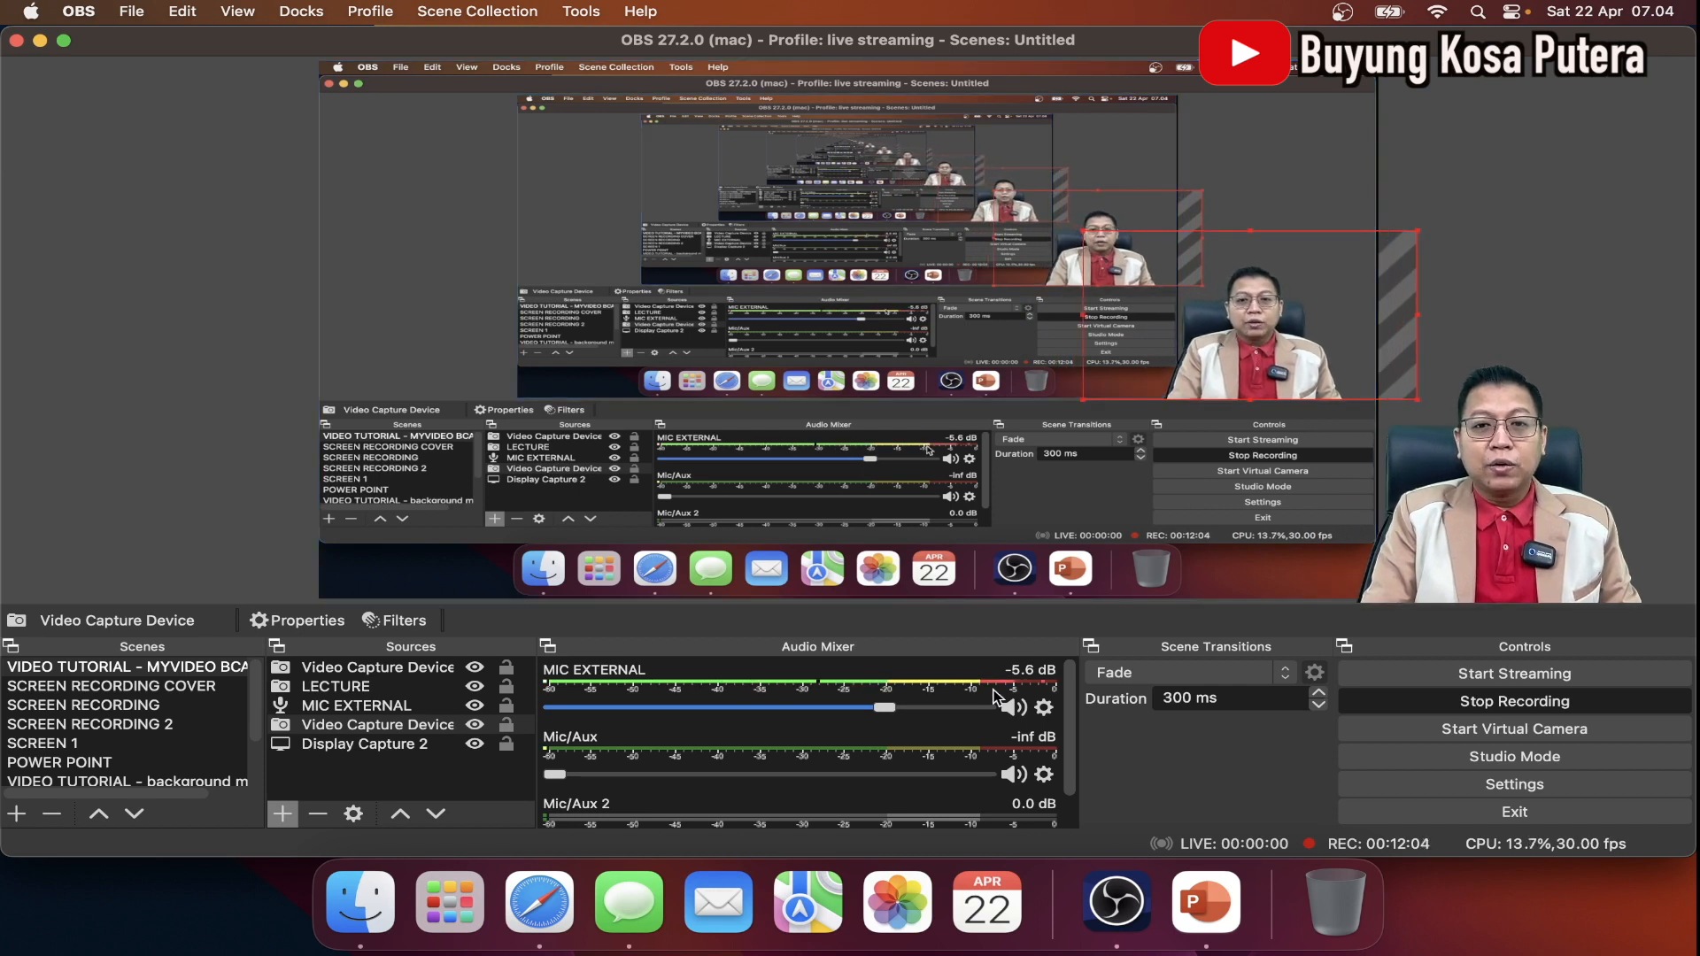
click(509, 730)
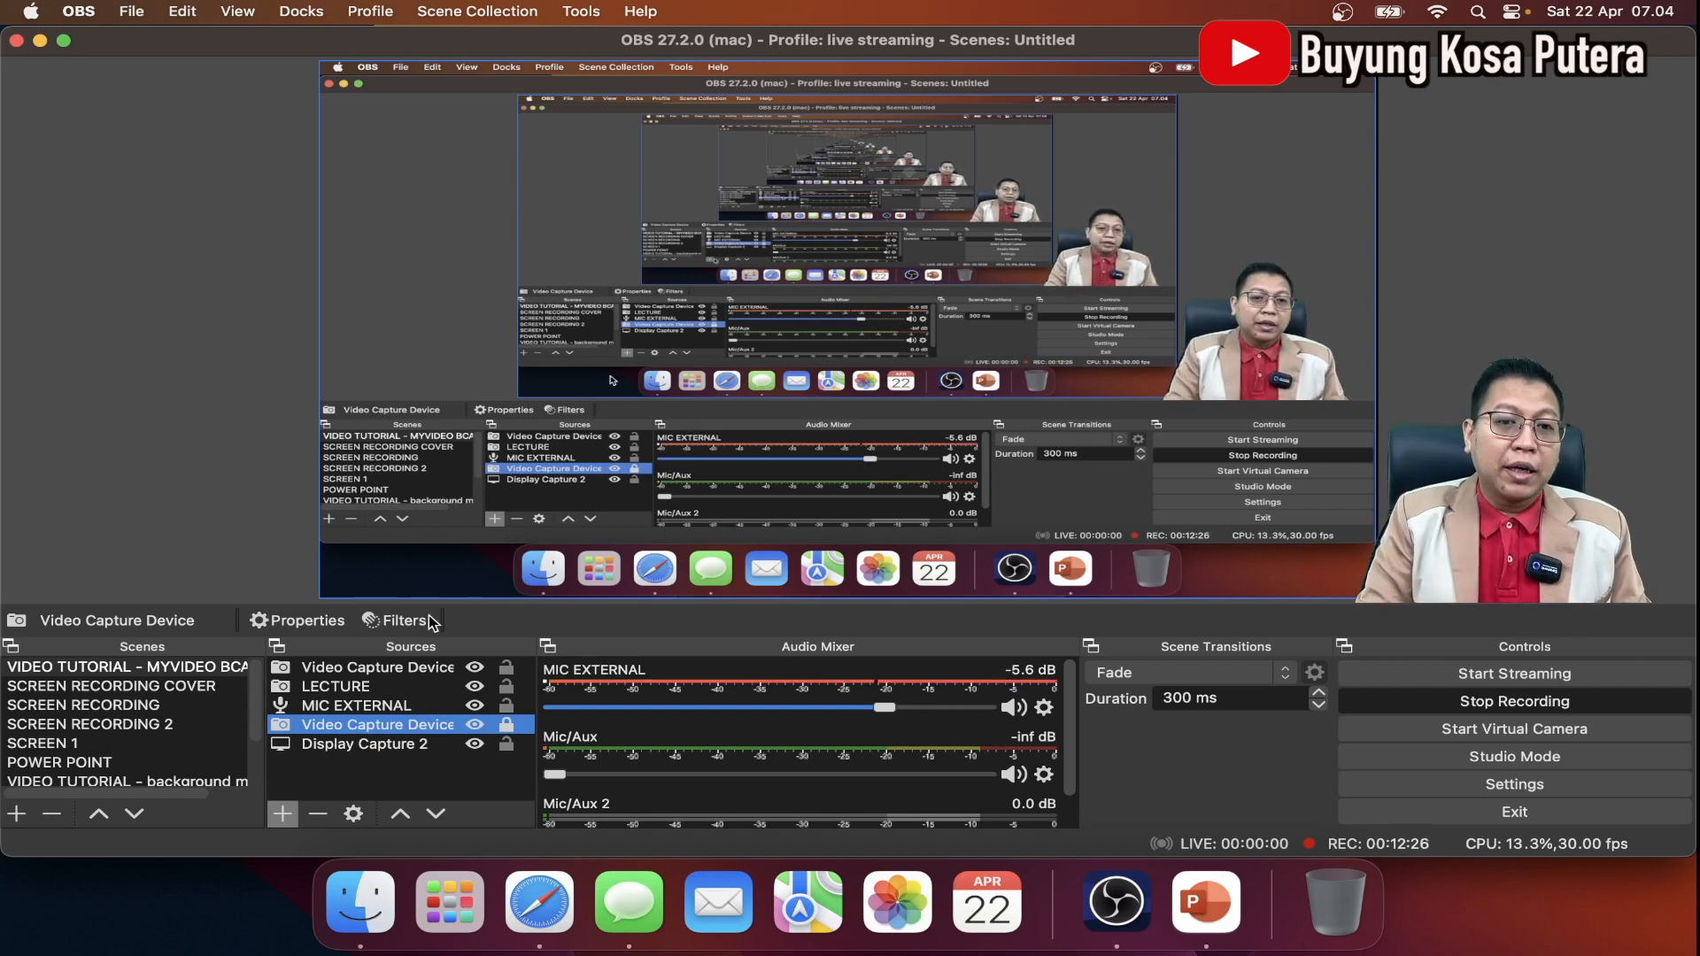
Step: Shrink the display capture toward the upper left of the canvas, leaving free space beside and below it
click(356, 748)
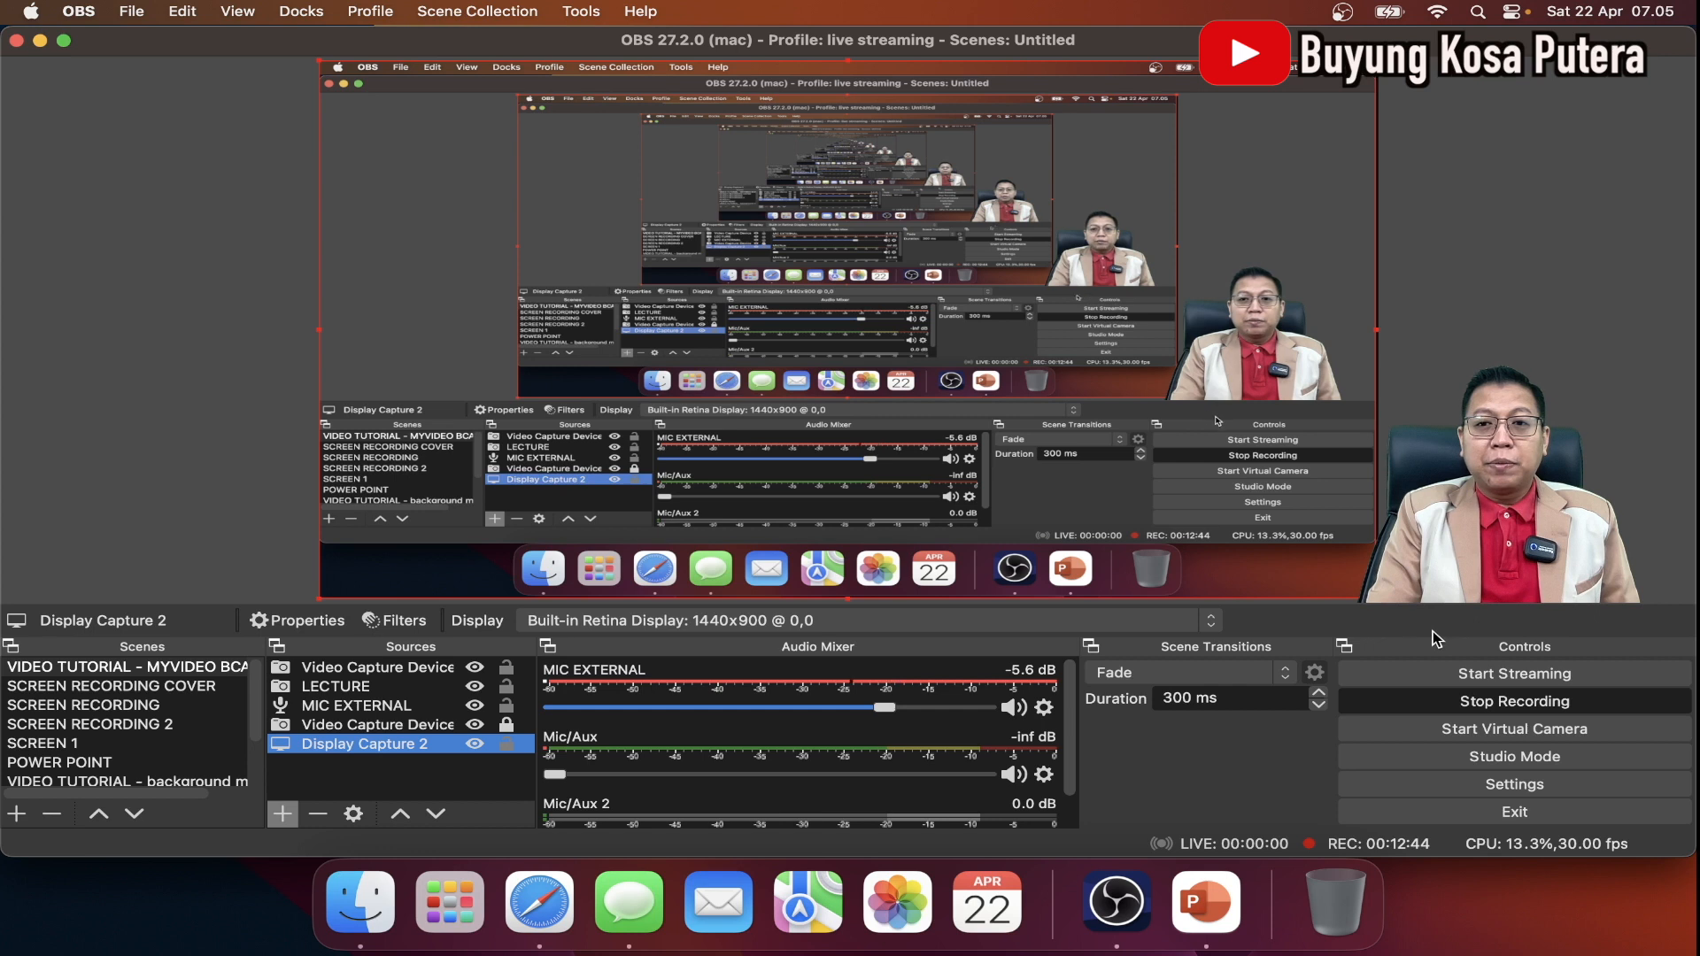
drag(1375, 600, 898, 390)
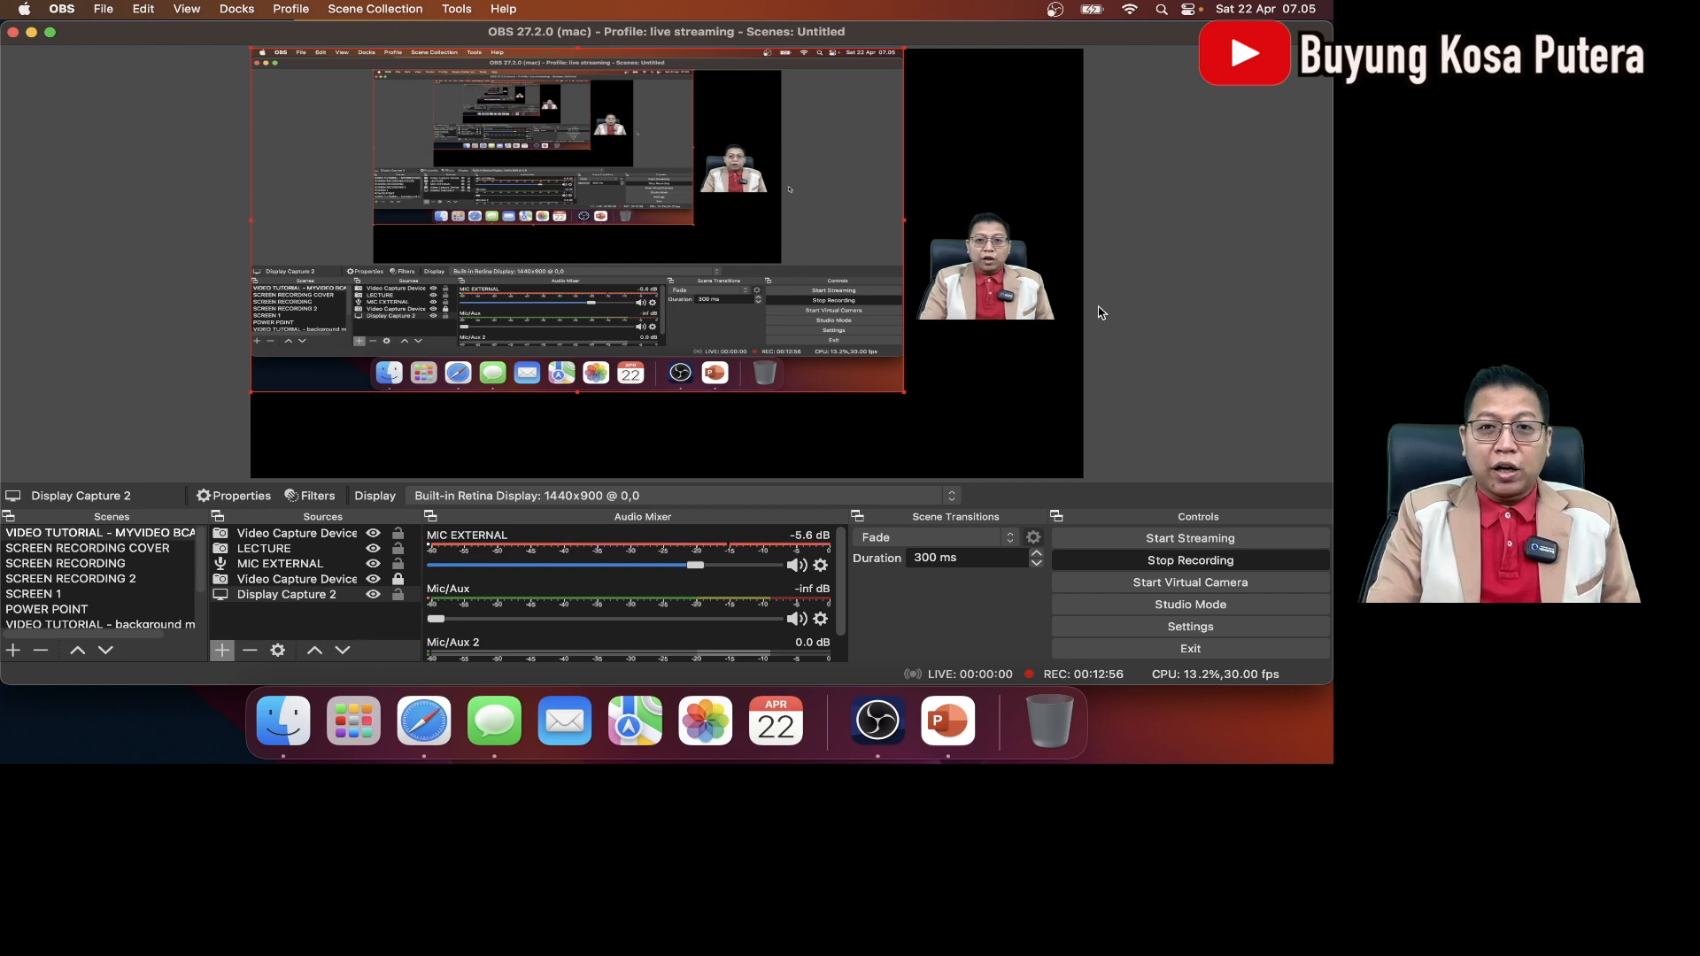
Step: Unlock the webcam source, enlarge it in the lower right corner of the canvas and lock it again
click(274, 581)
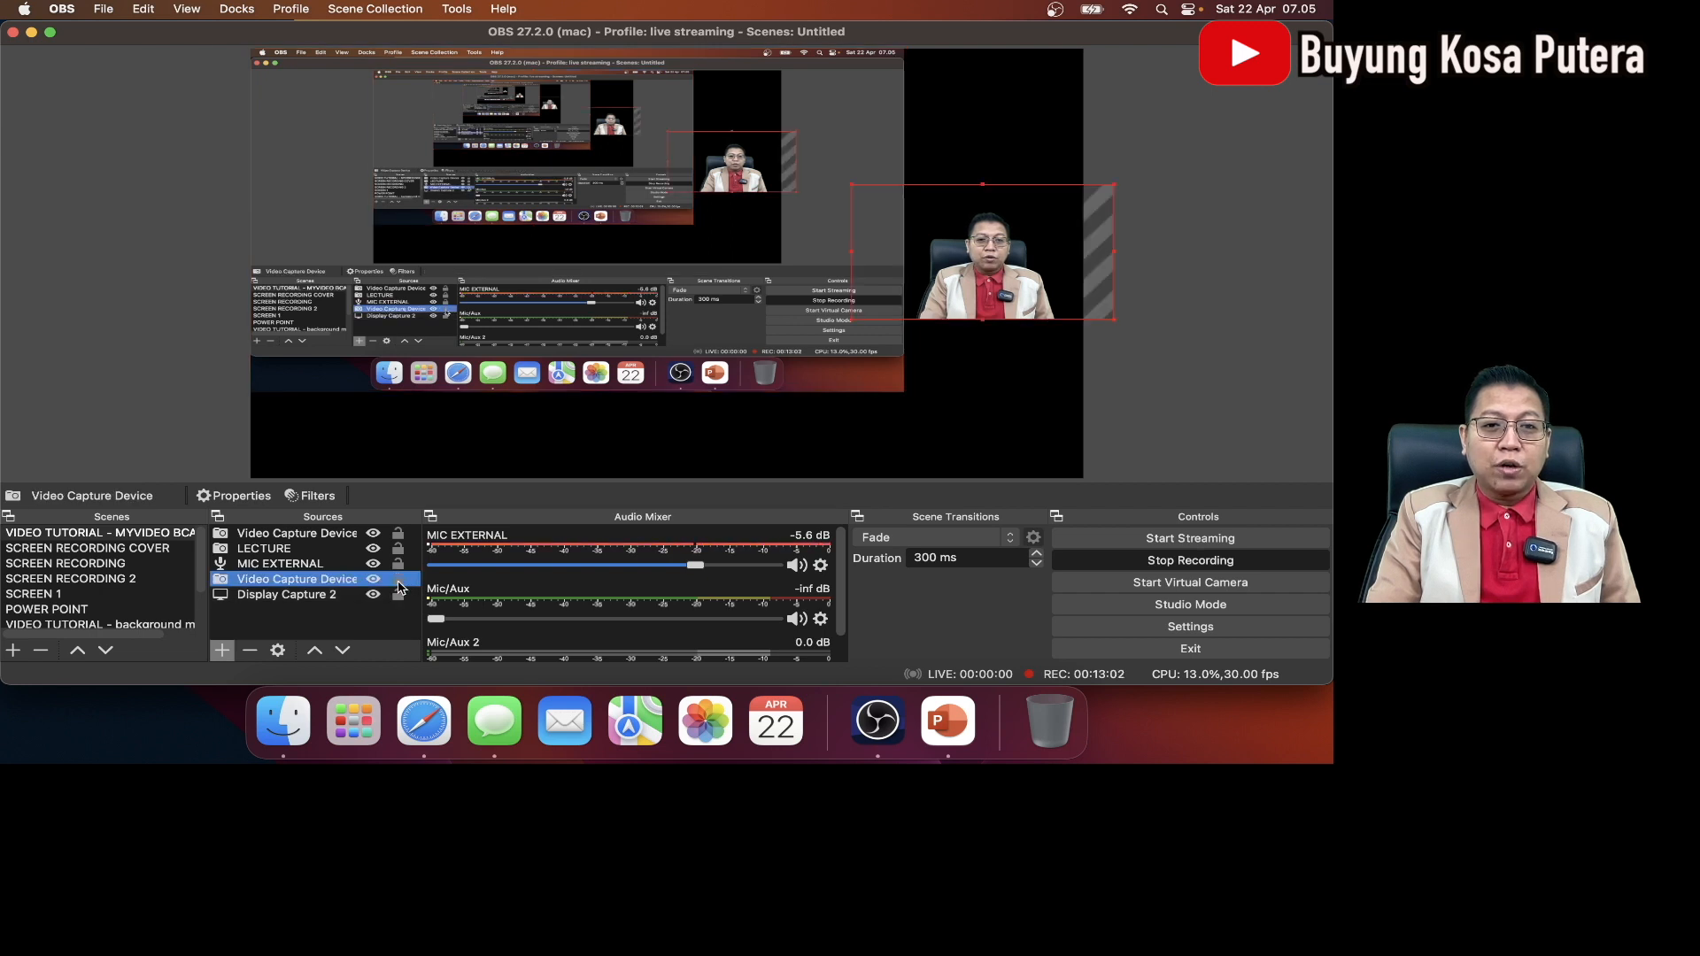
click(985, 285)
drag(985, 285, 996, 445)
drag(862, 342, 798, 273)
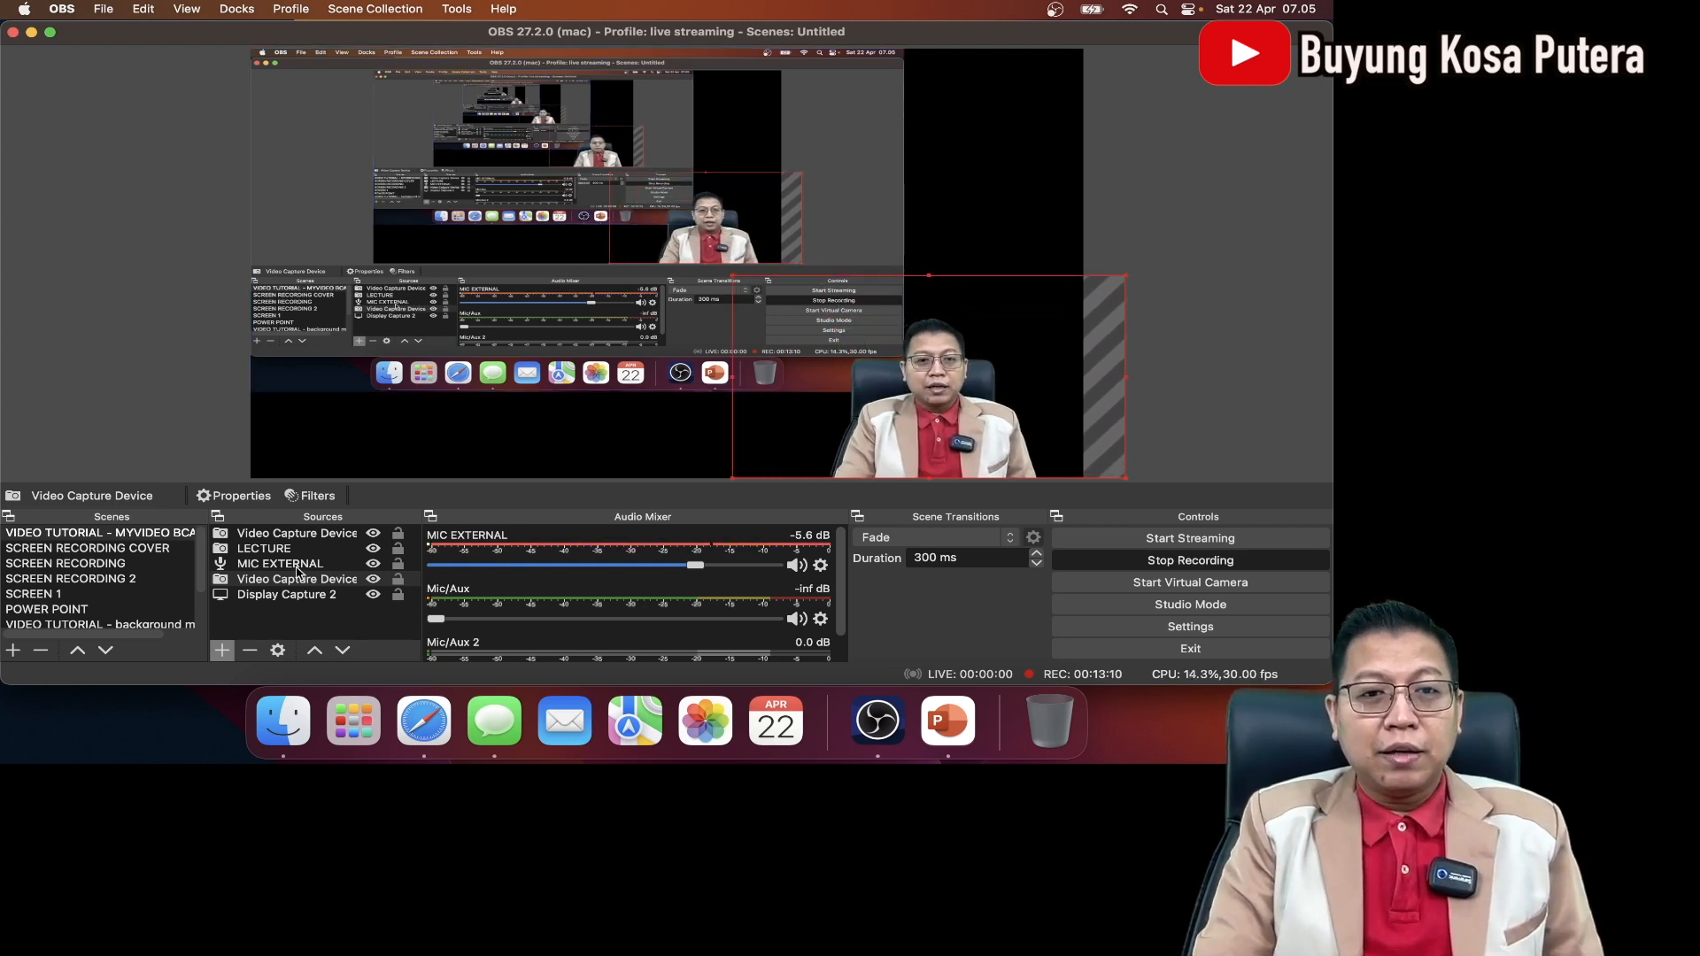
click(399, 583)
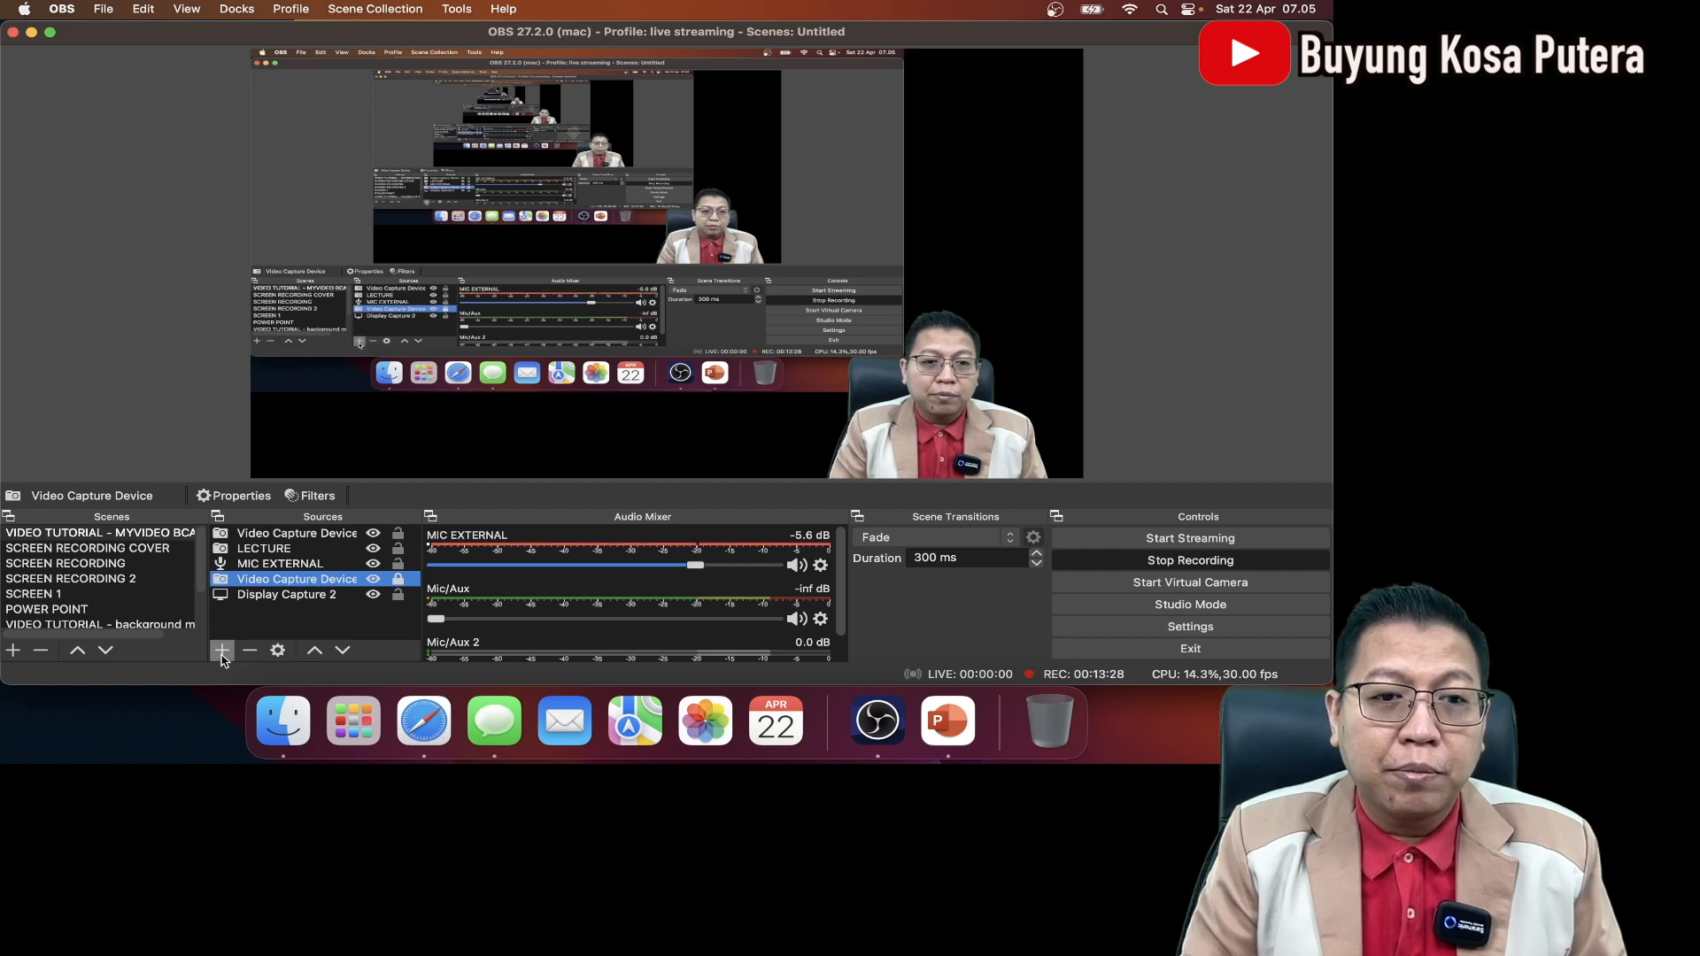
click(222, 651)
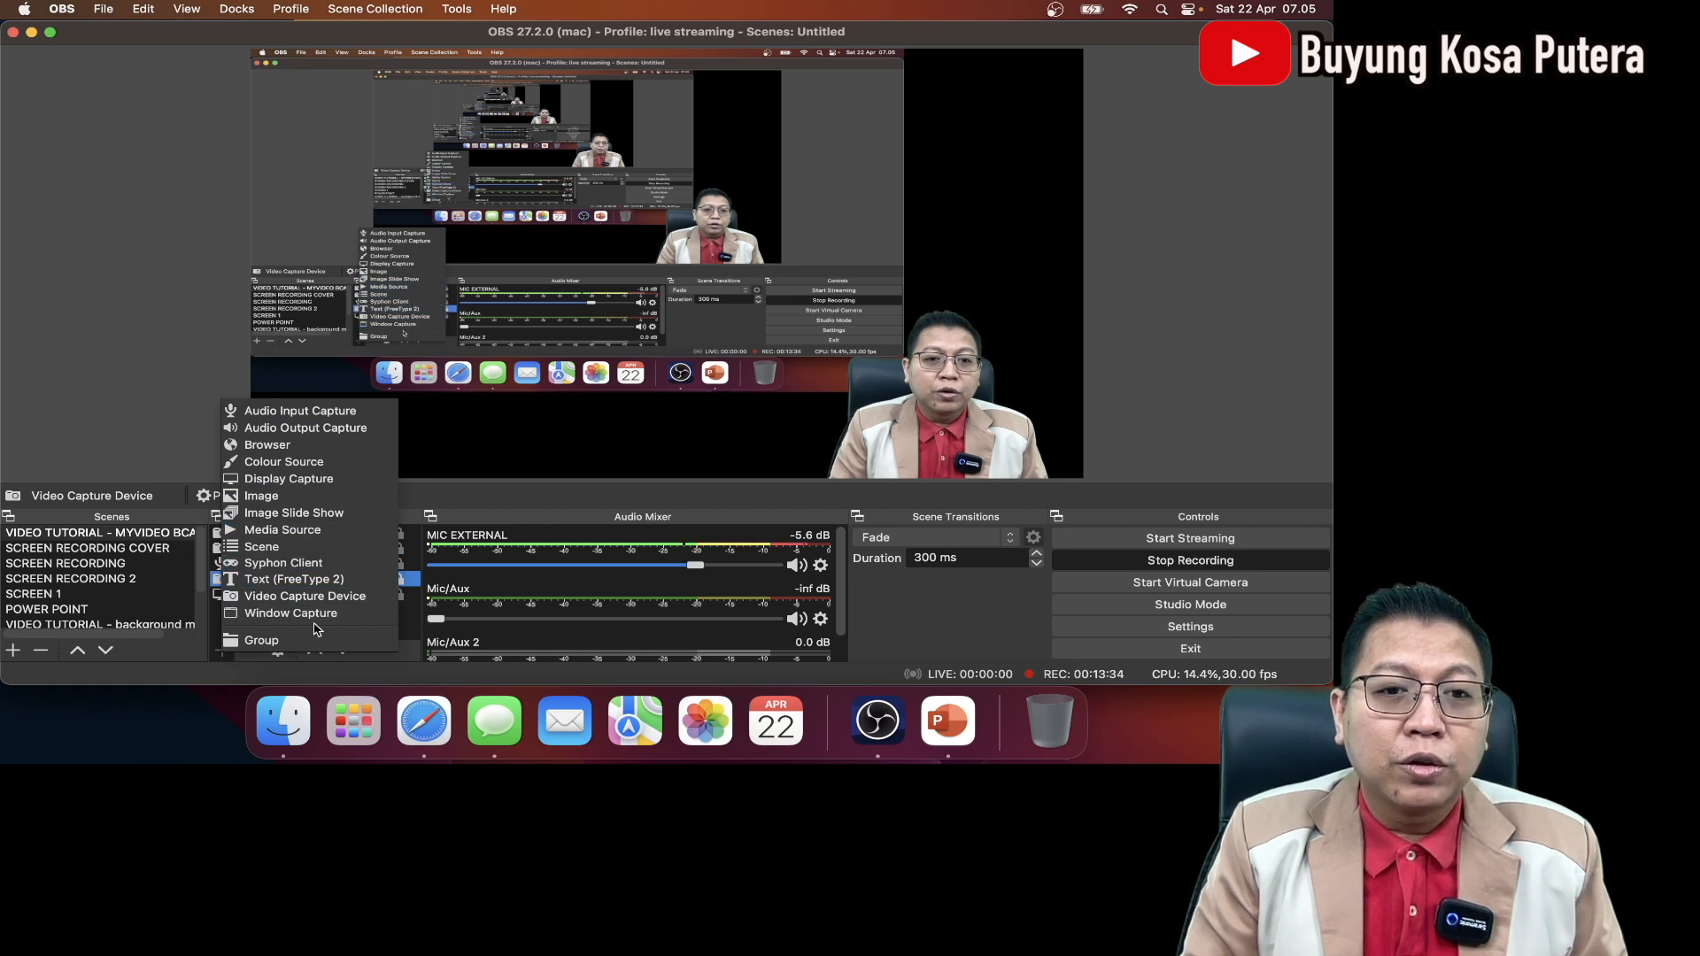
click(500, 498)
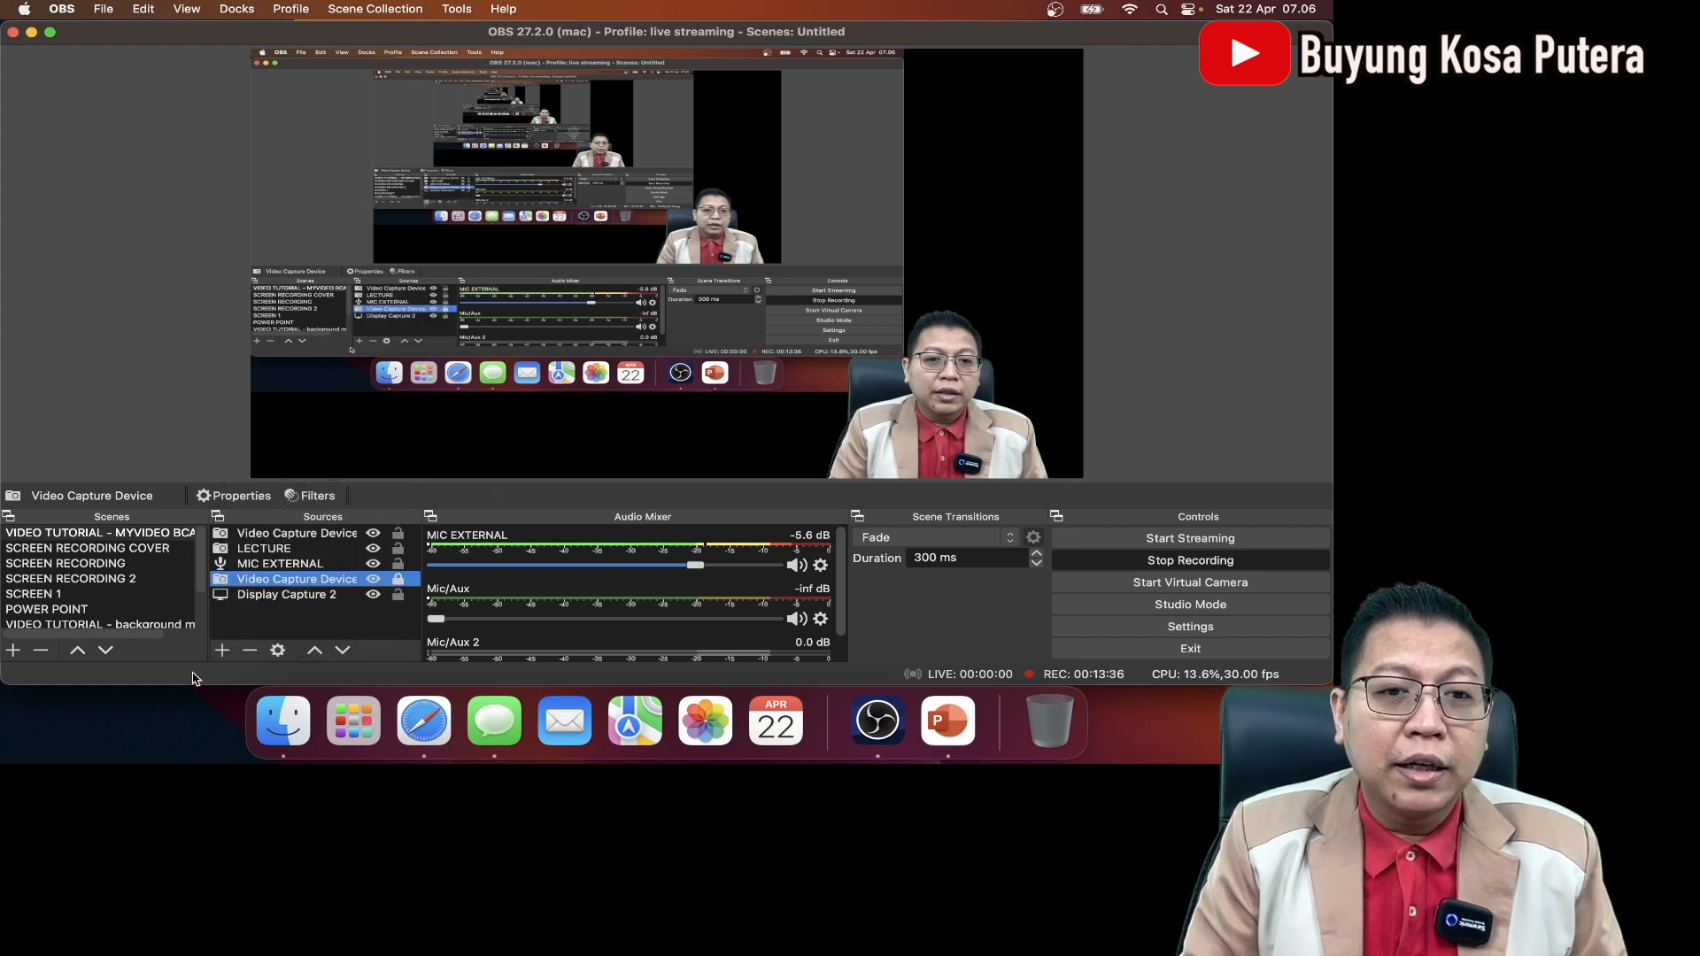
click(266, 595)
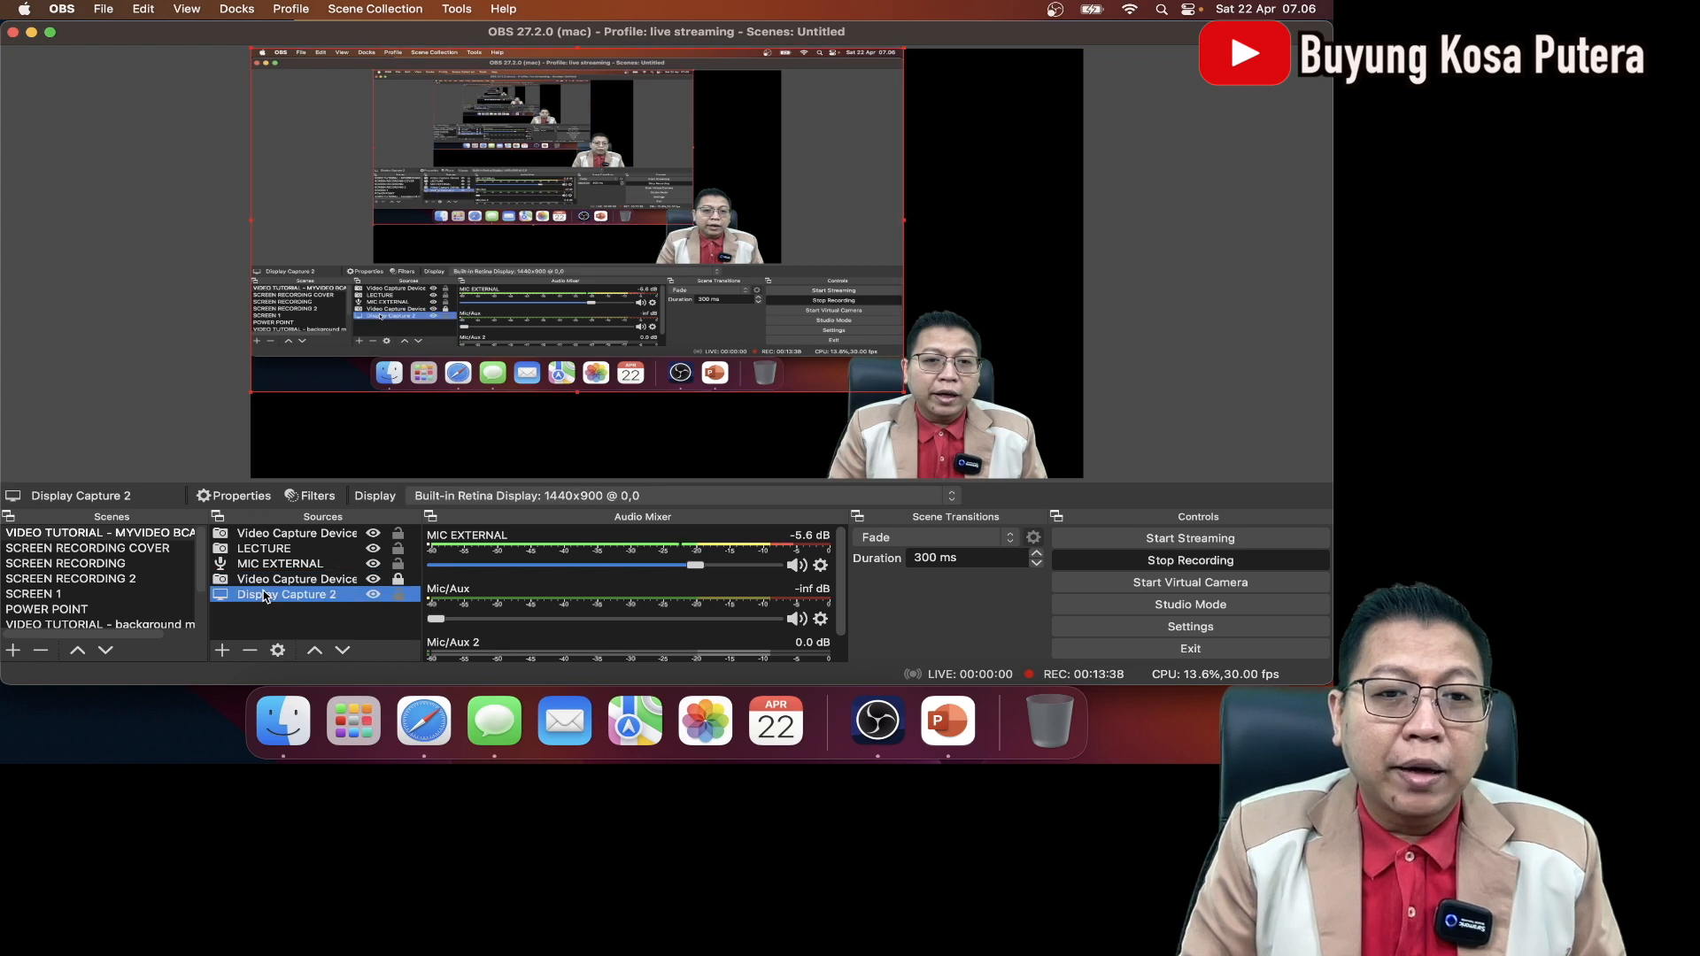
click(222, 652)
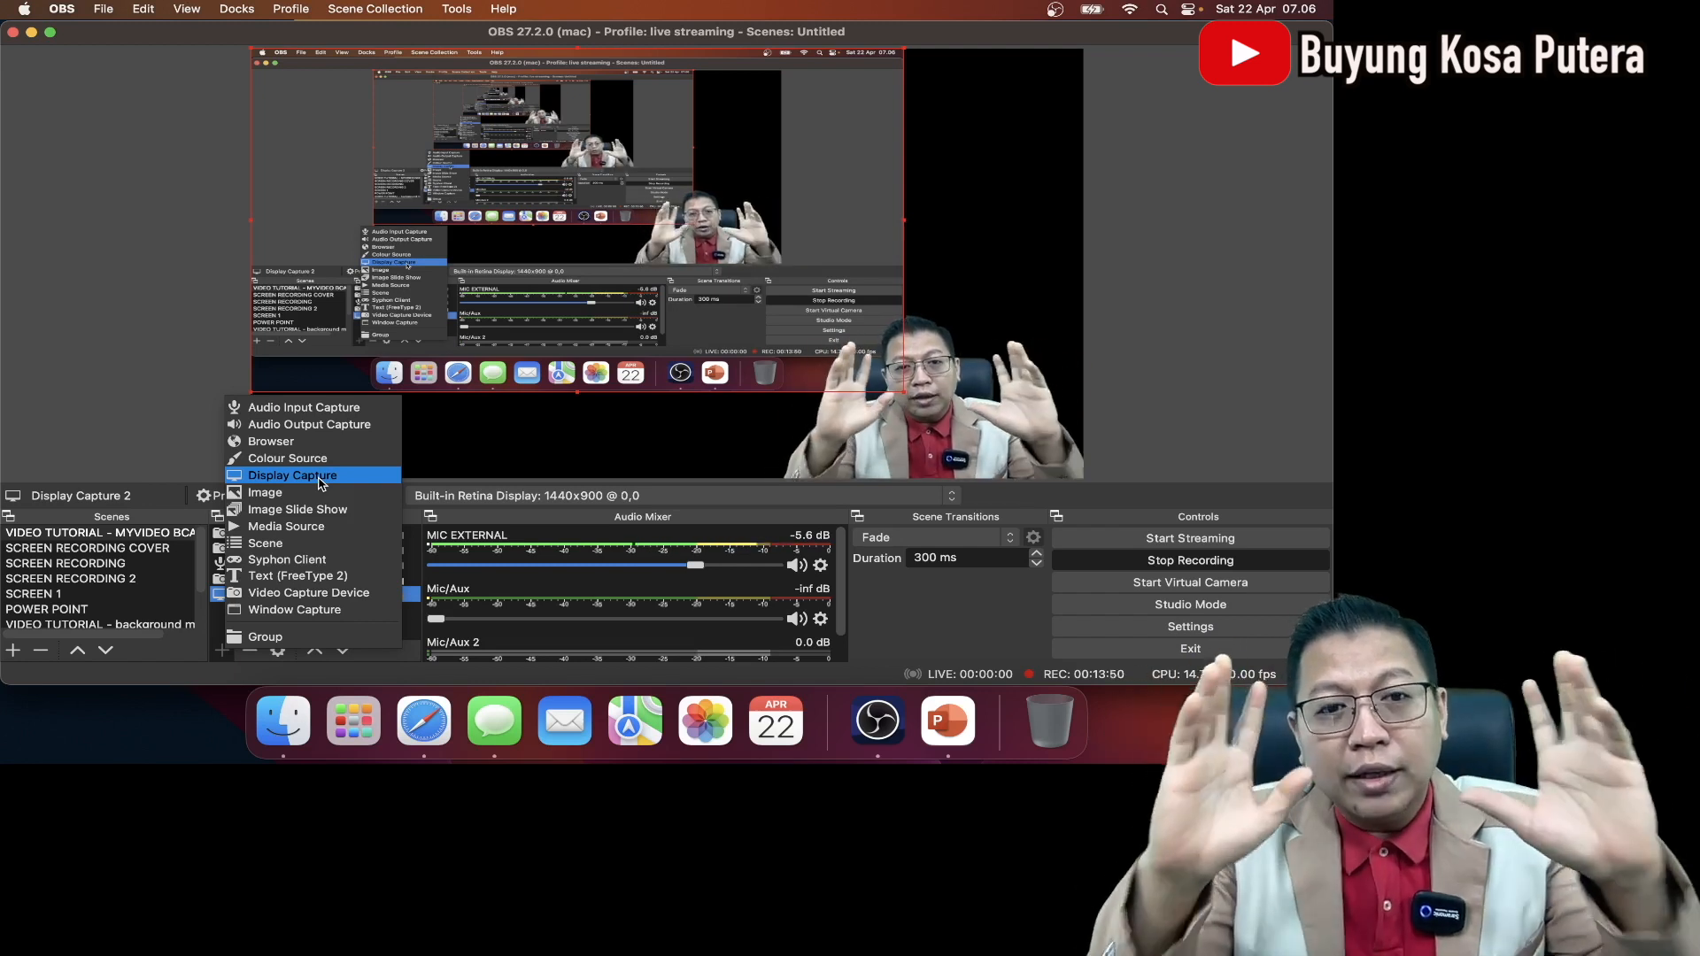
click(321, 484)
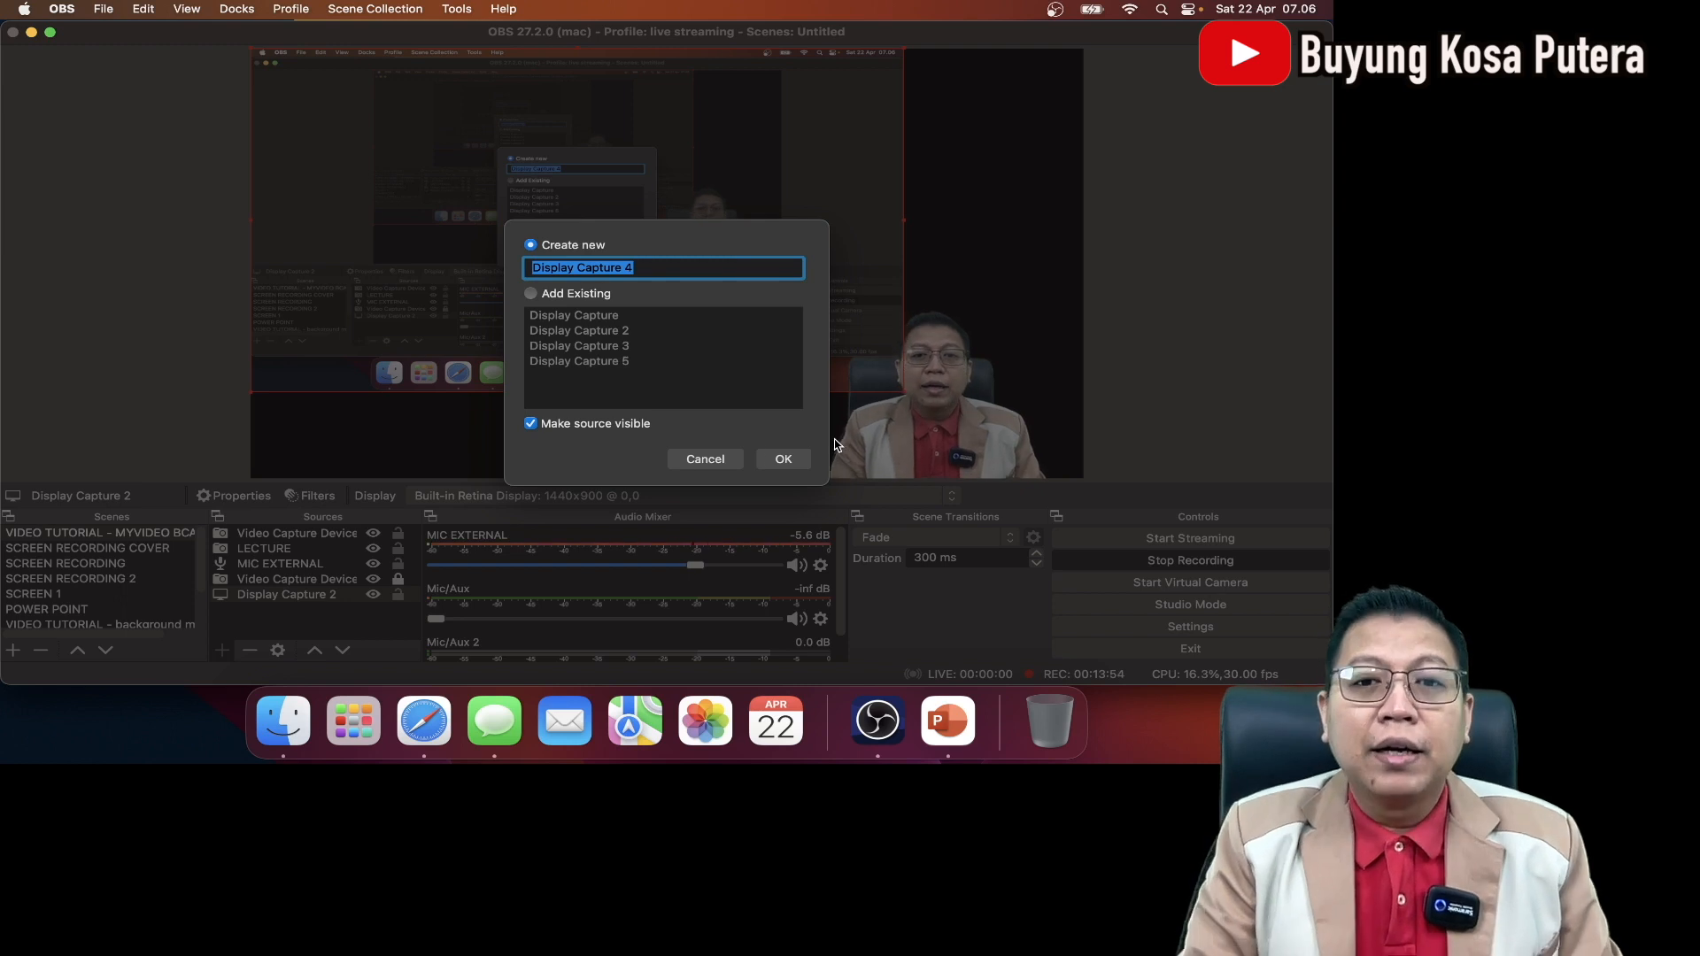
click(707, 459)
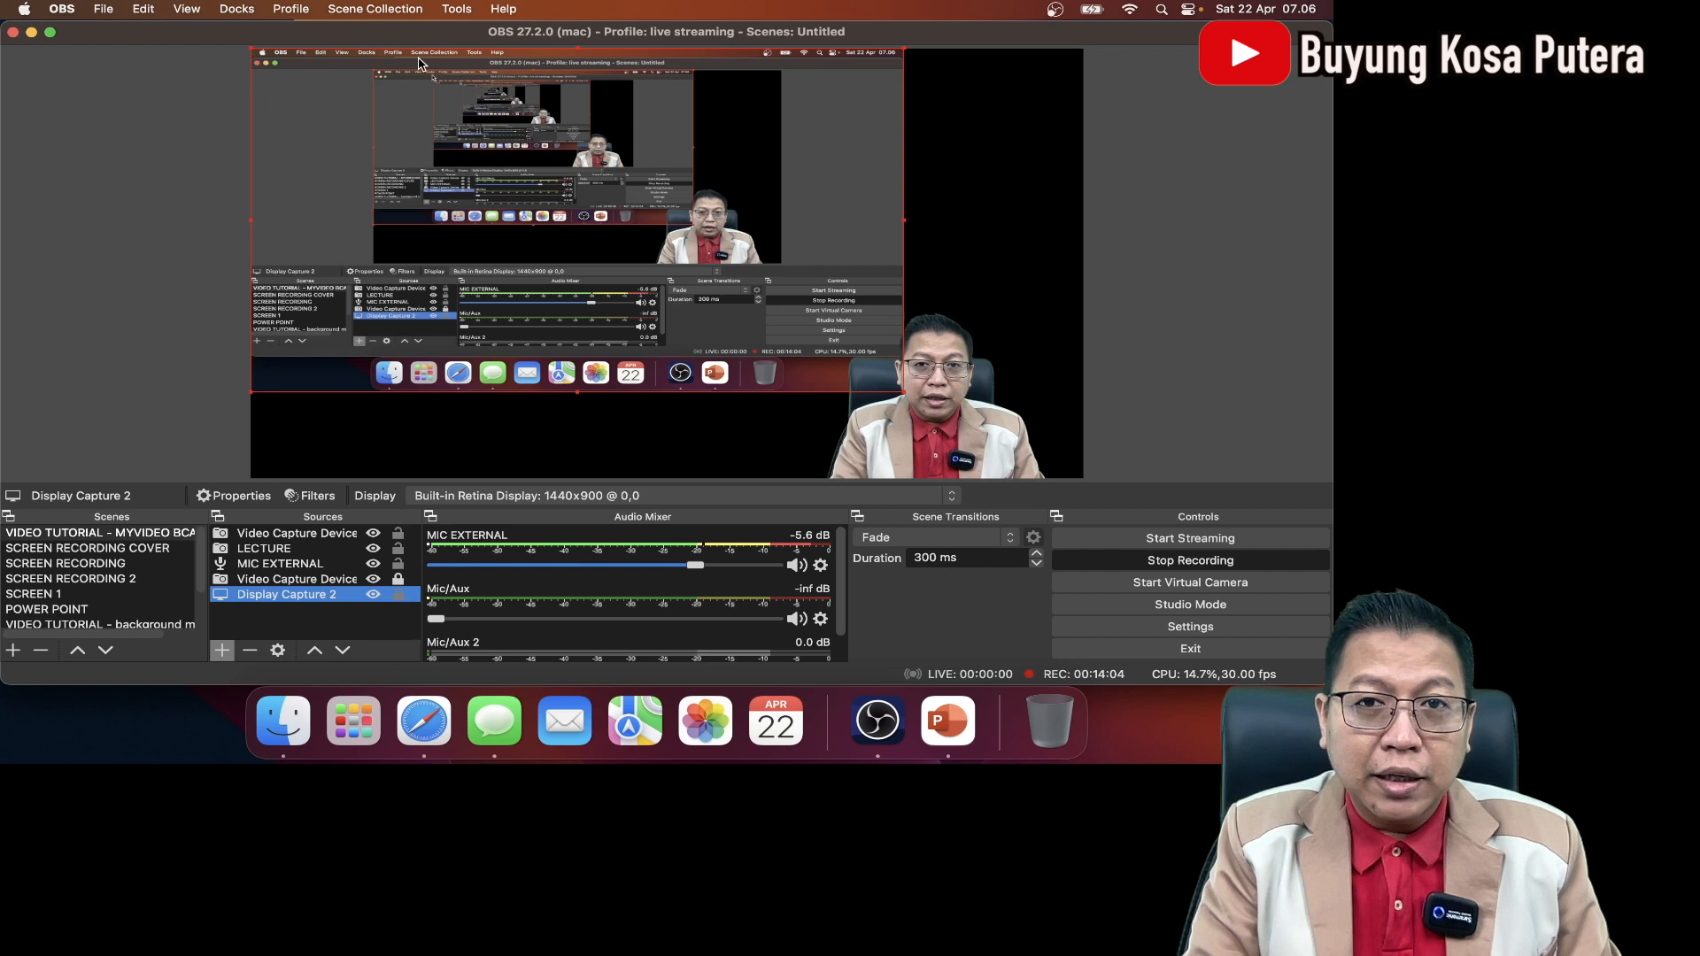
Step: Lock the resized display capture source in place and deselect it
click(397, 595)
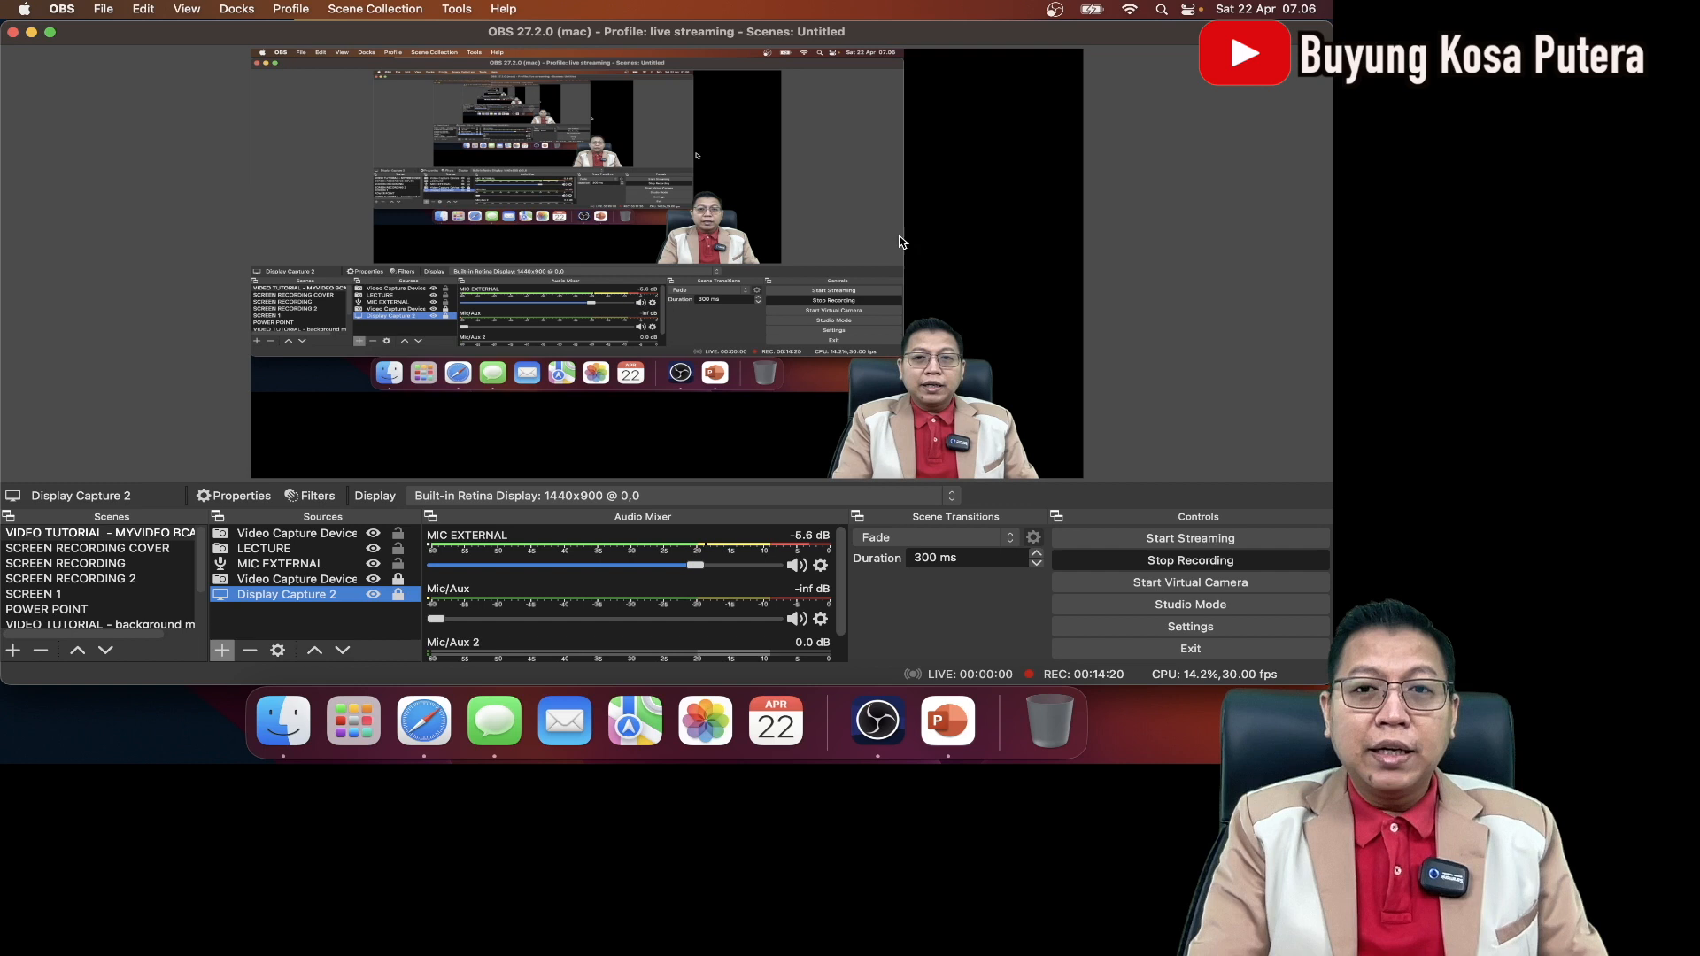
click(399, 598)
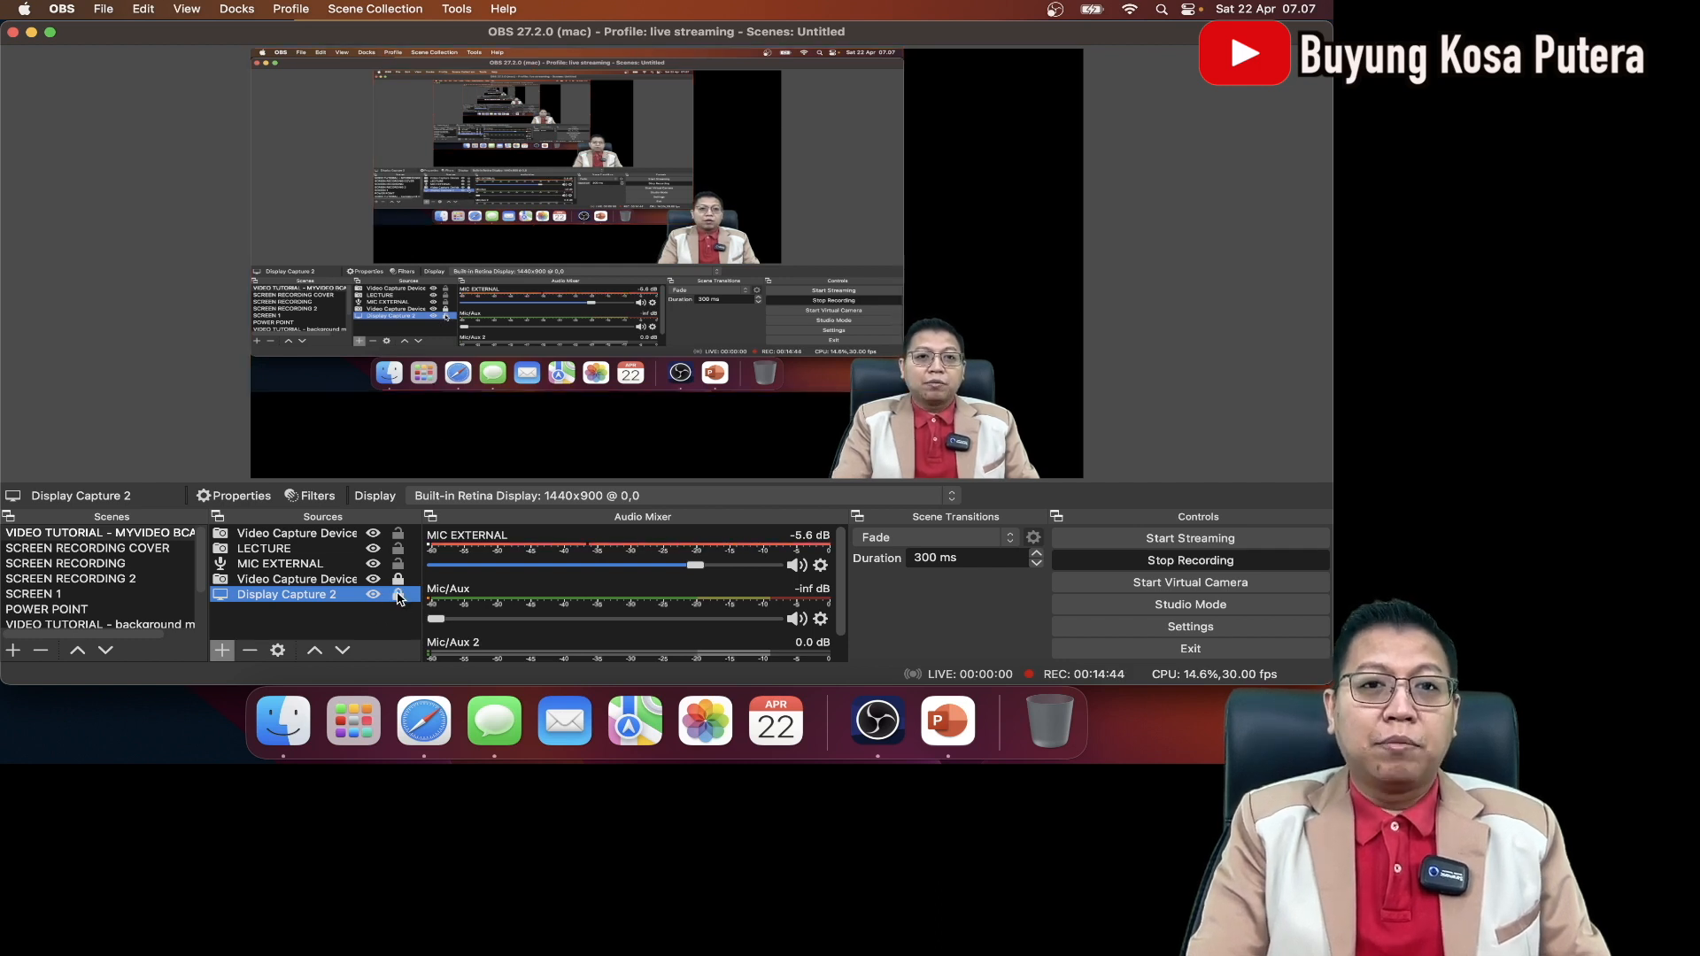
click(848, 221)
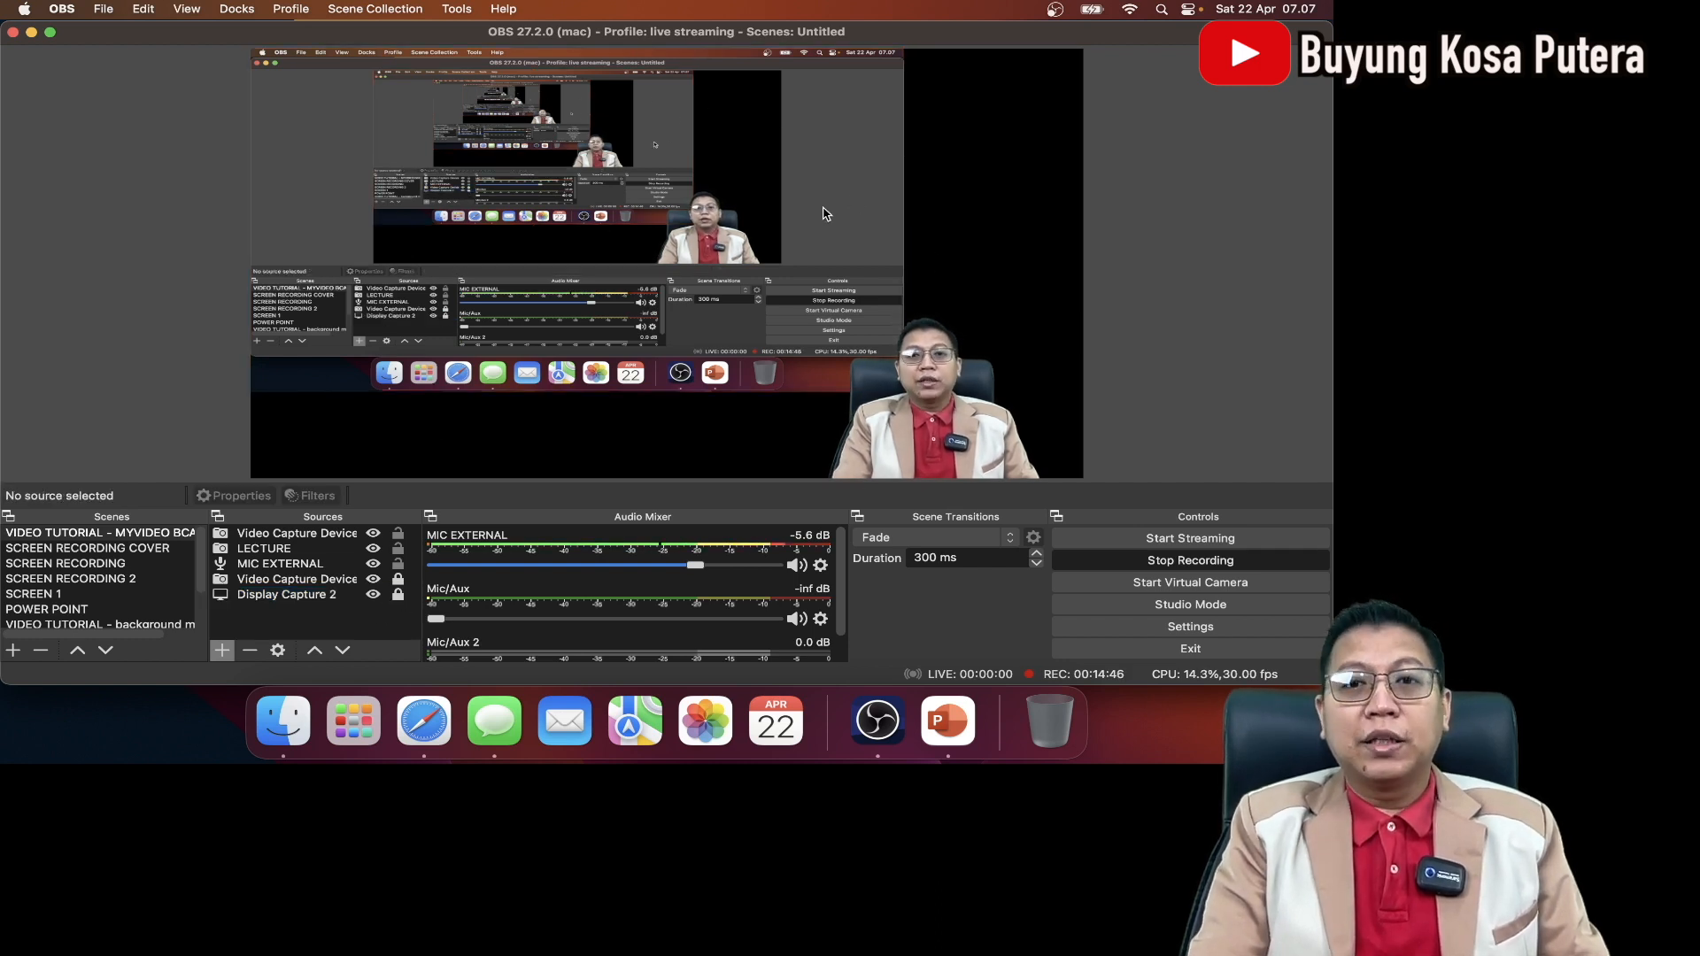
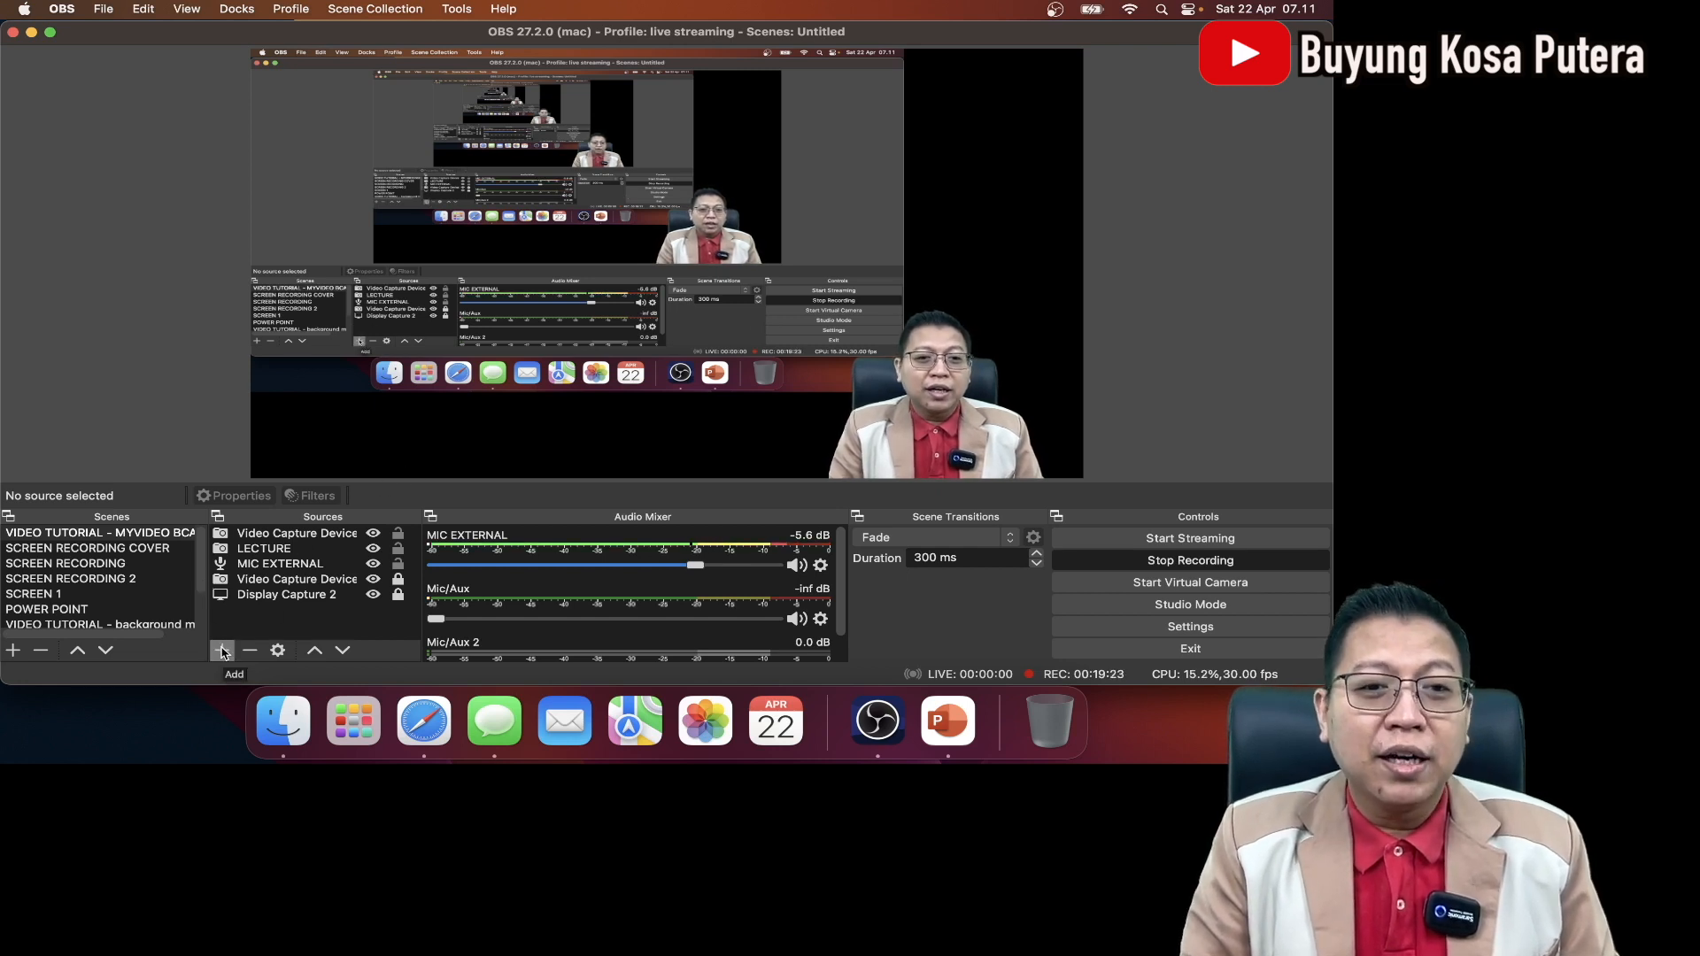
Step: Try to create a new image source named "background" and abandon it
click(223, 651)
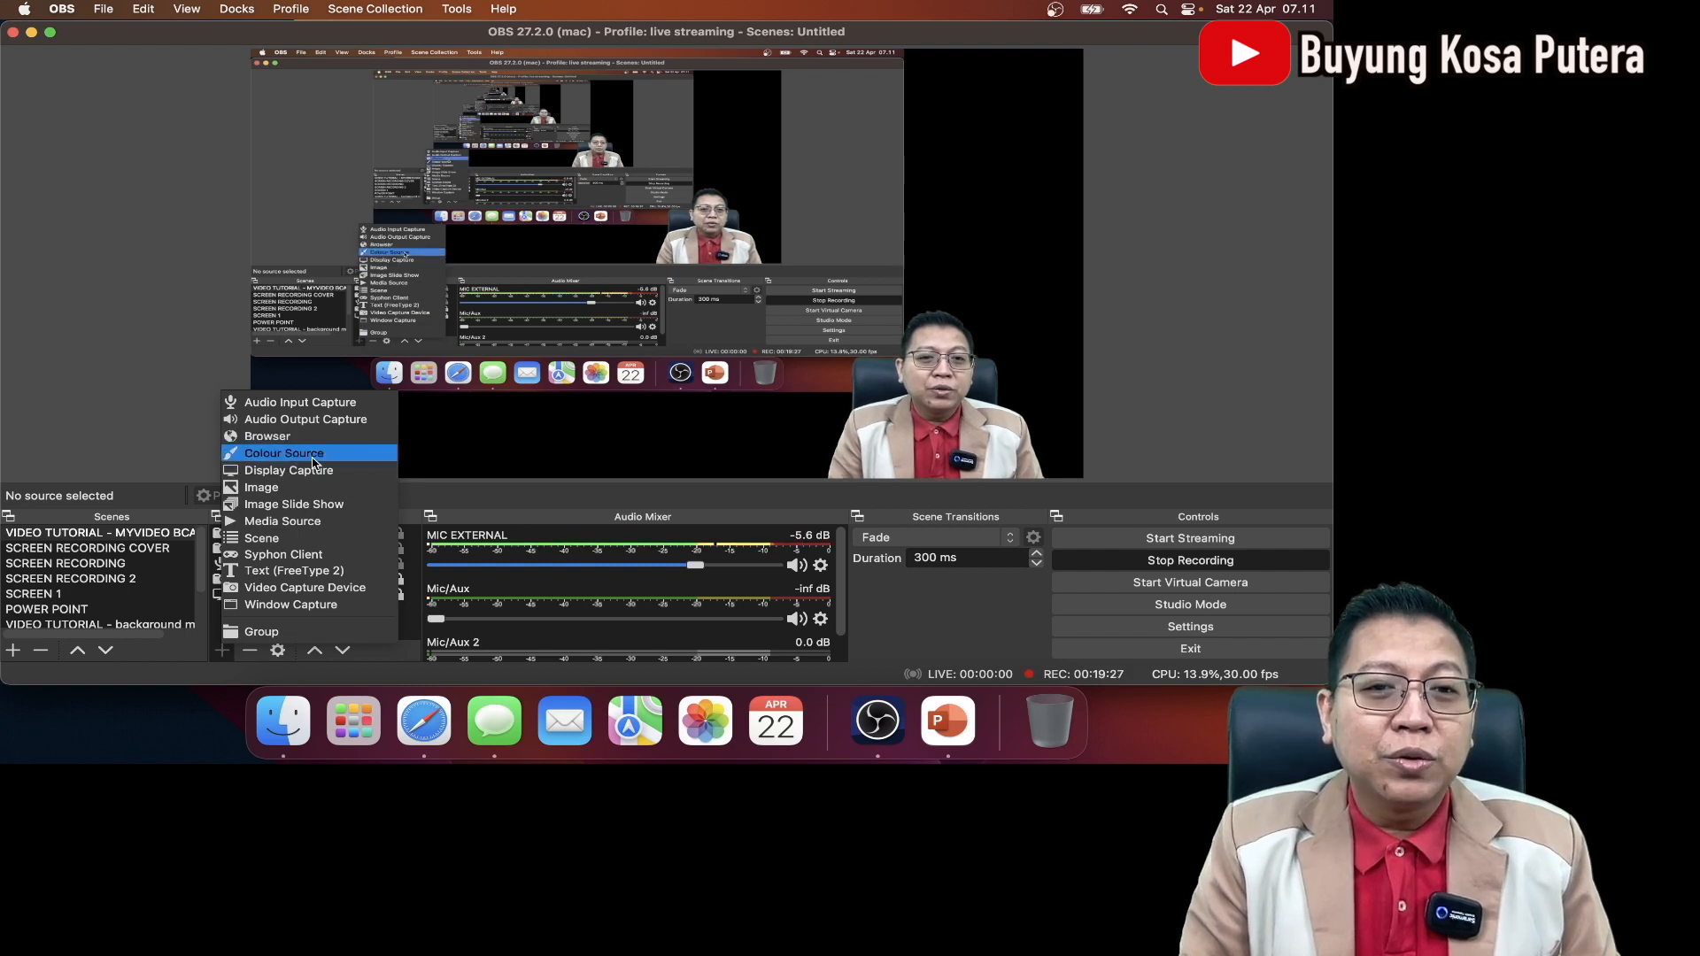
click(296, 488)
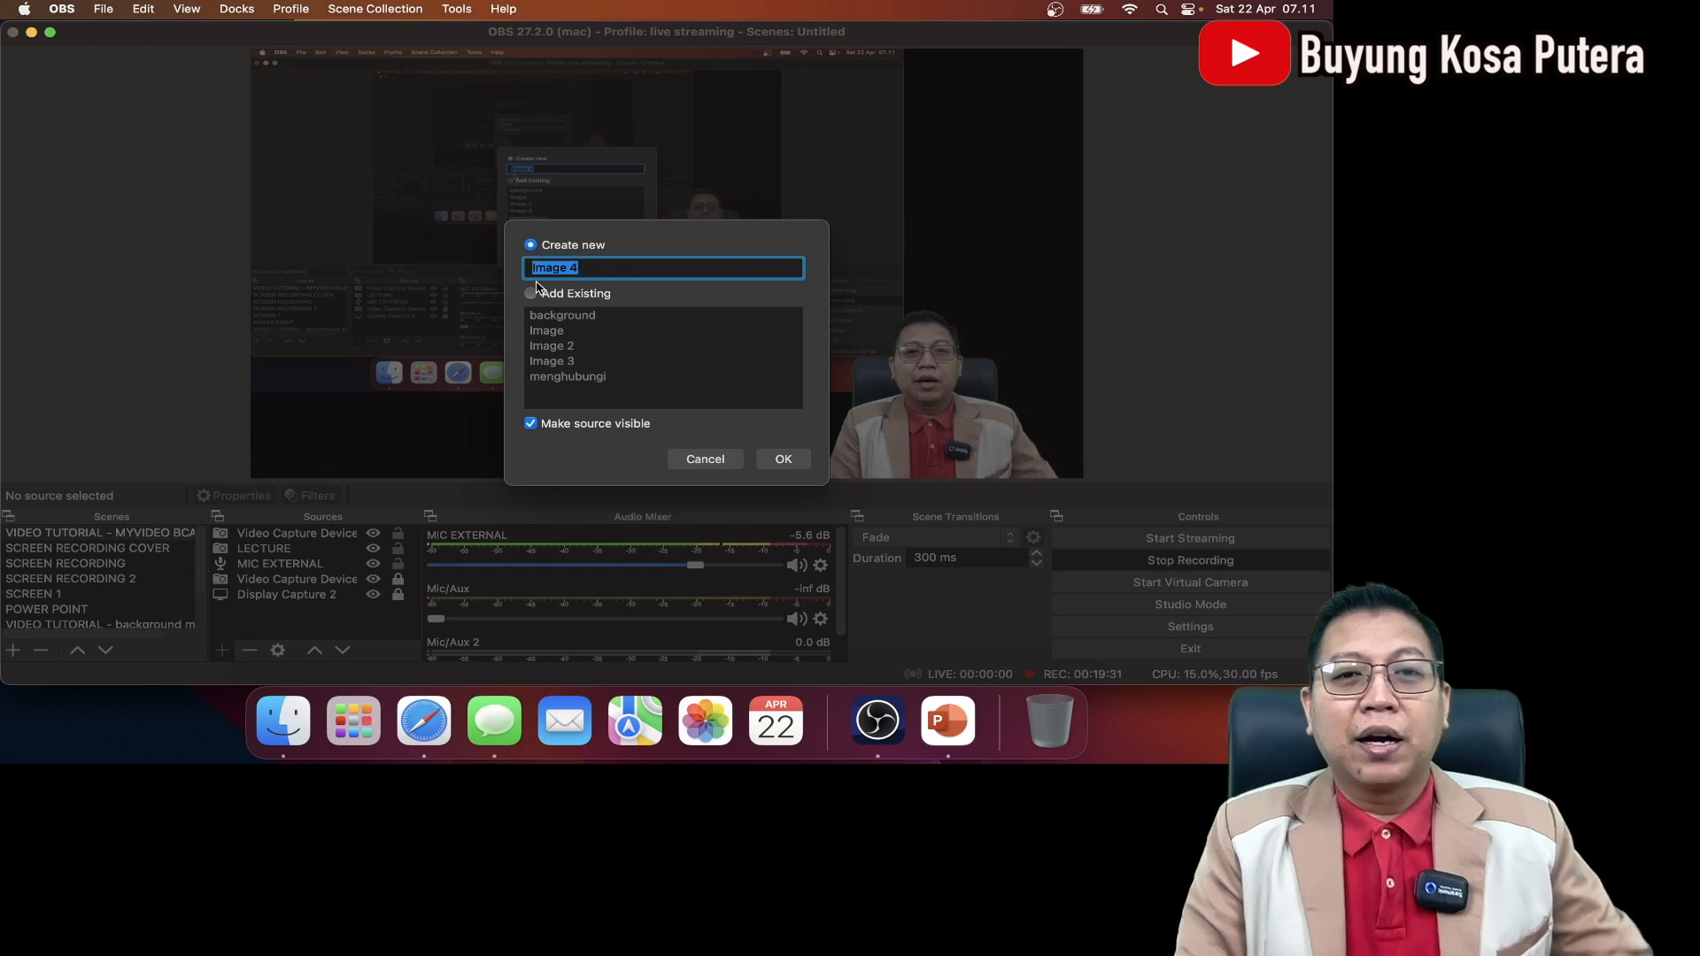
text(background)
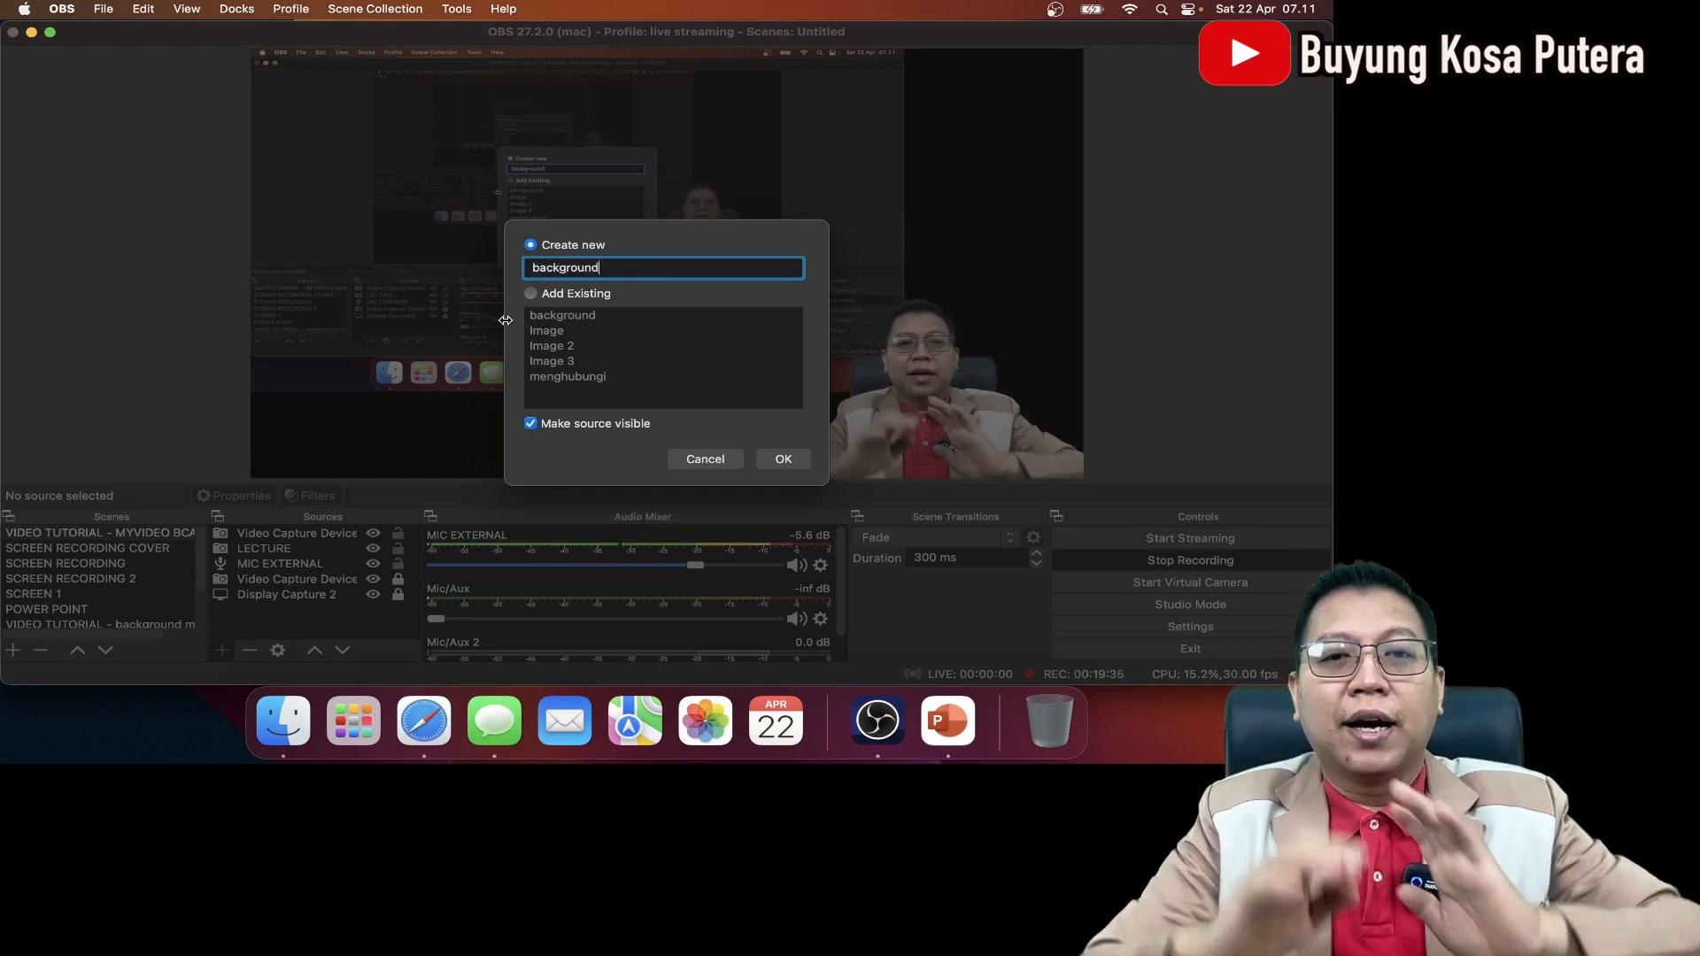
click(784, 459)
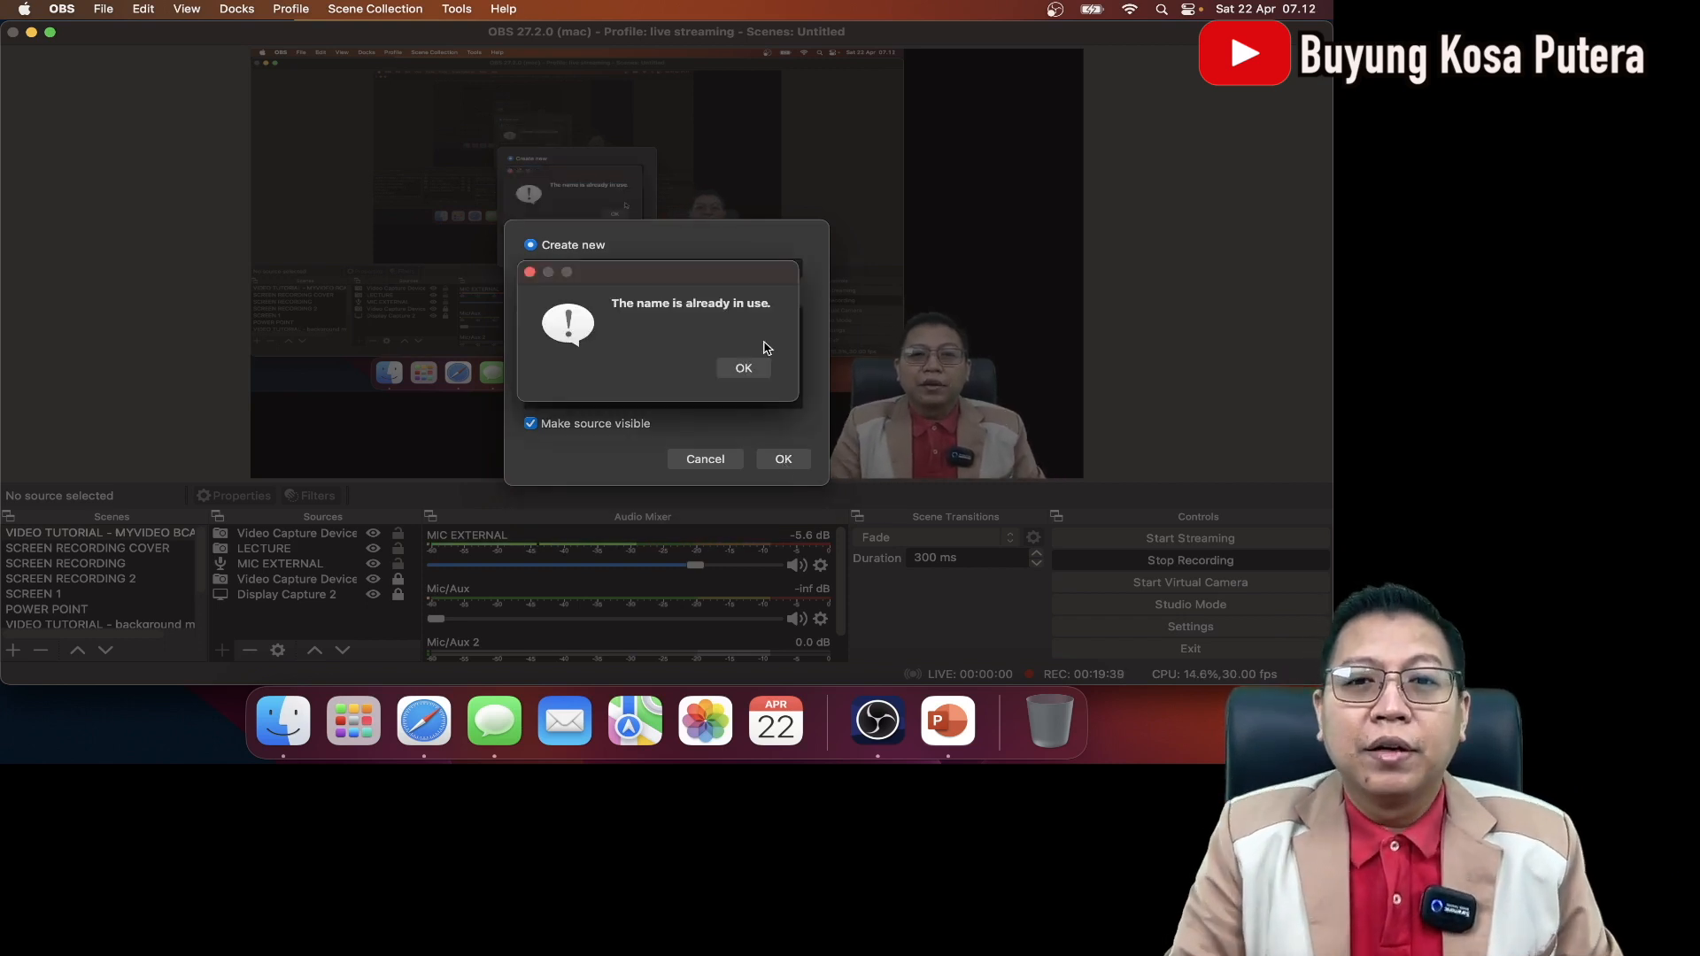
click(745, 368)
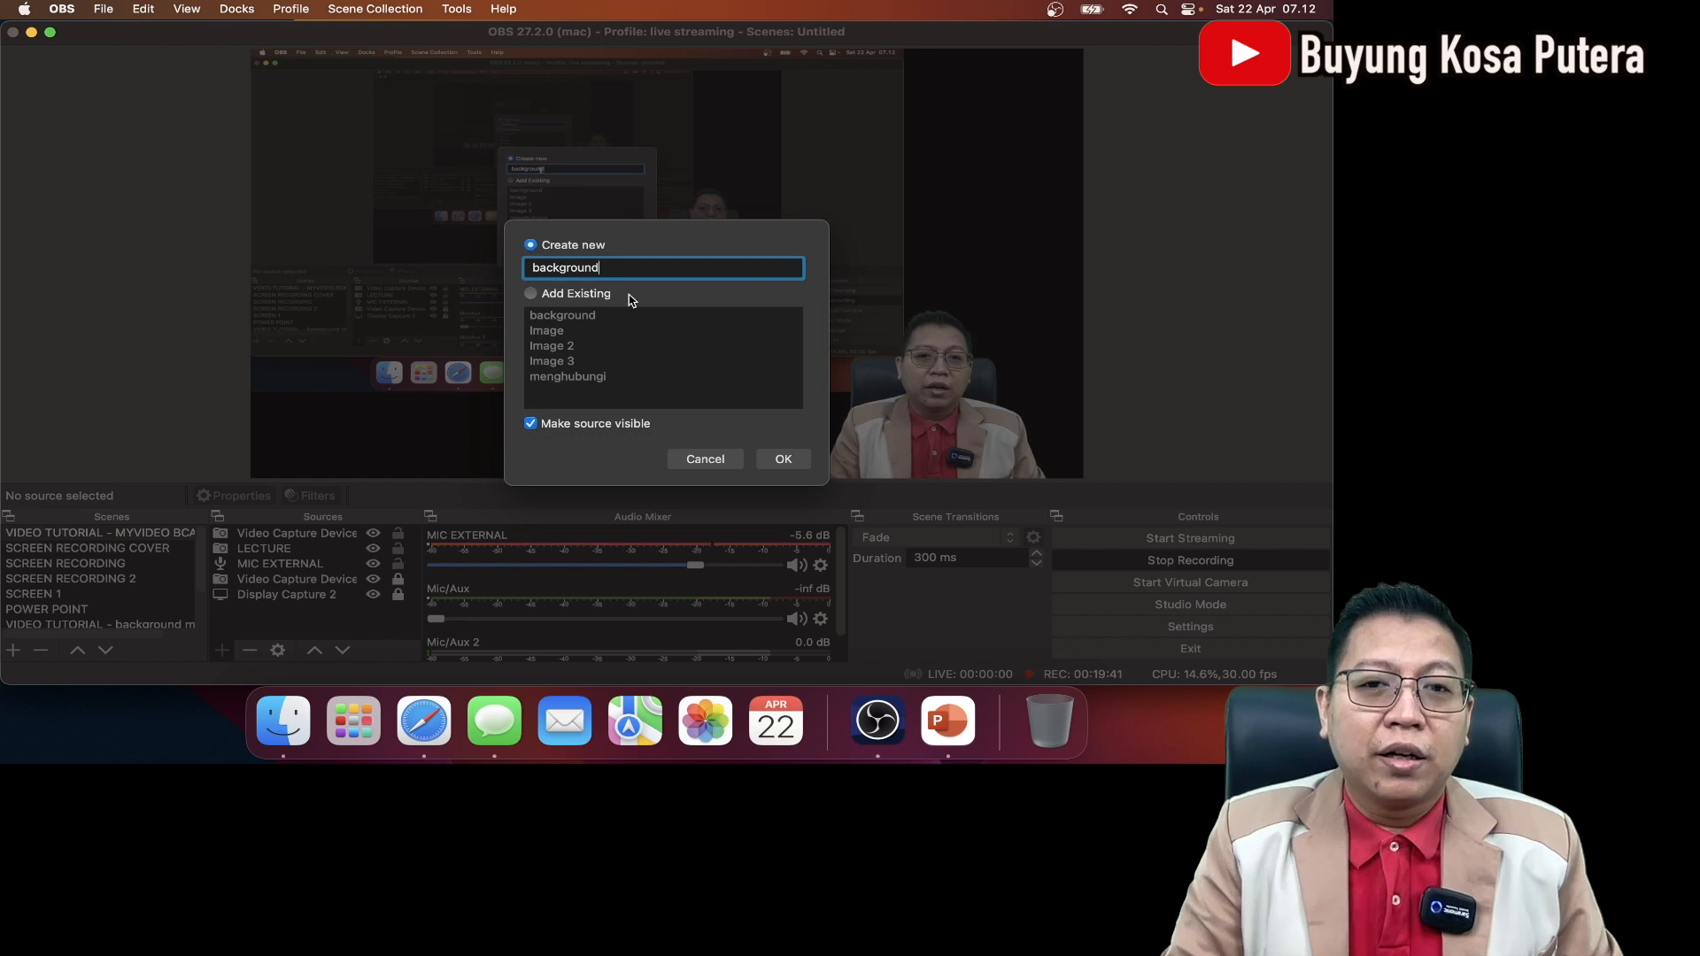
click(705, 460)
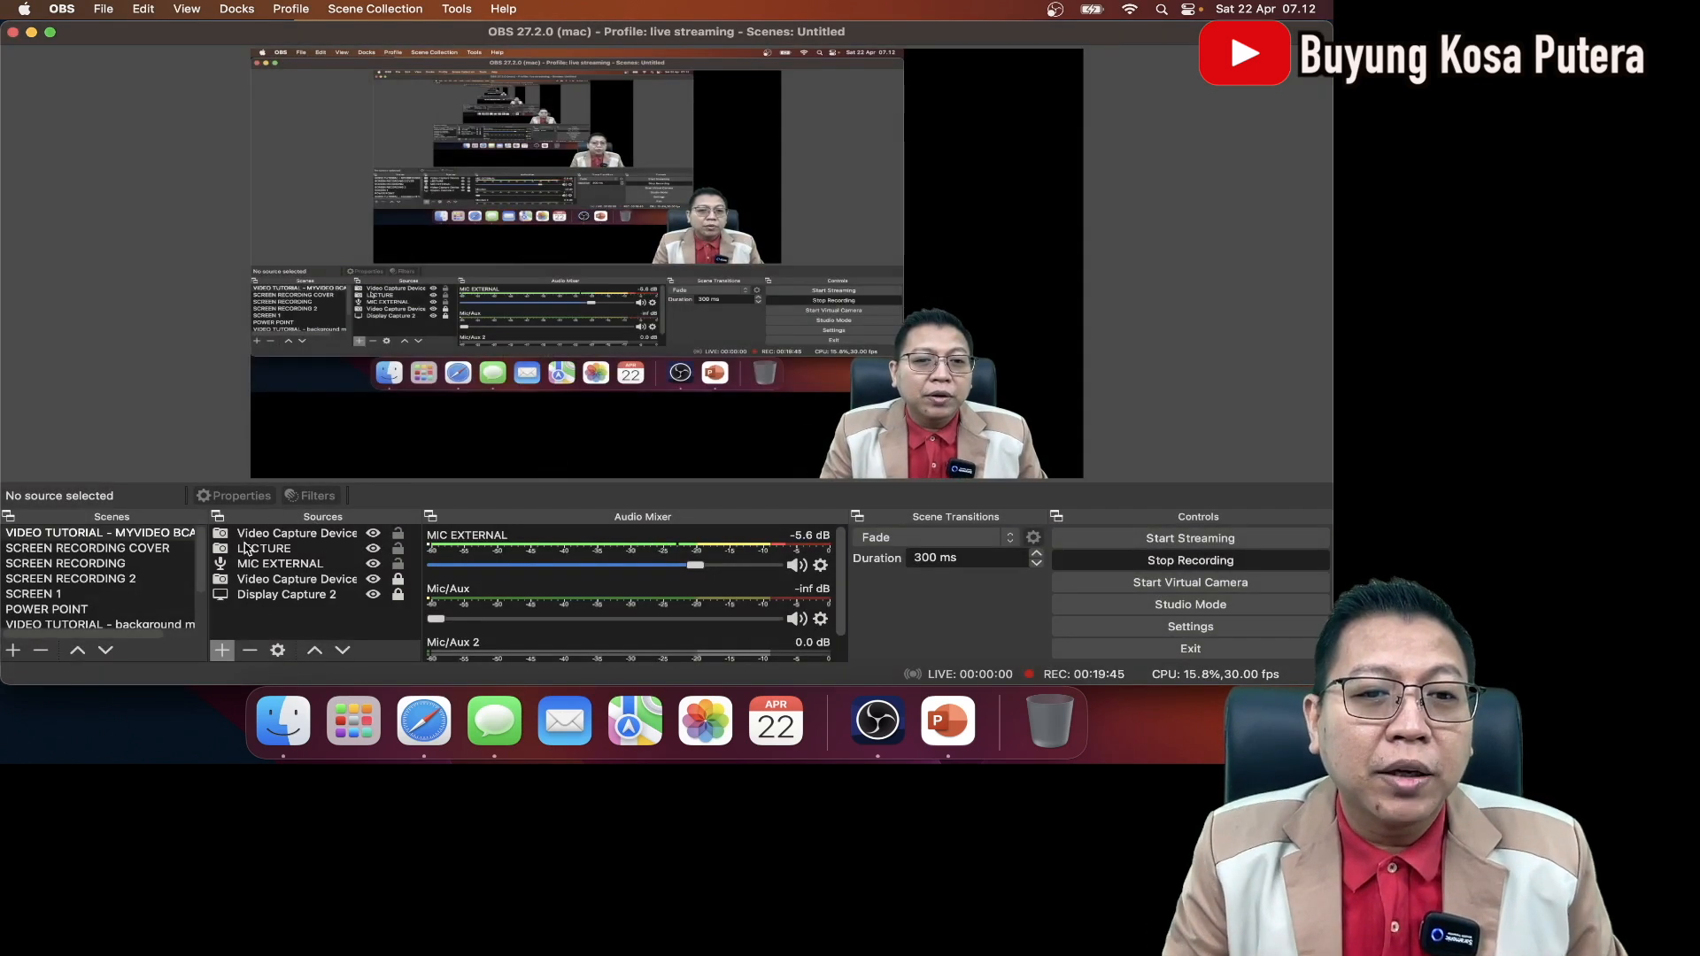
click(294, 548)
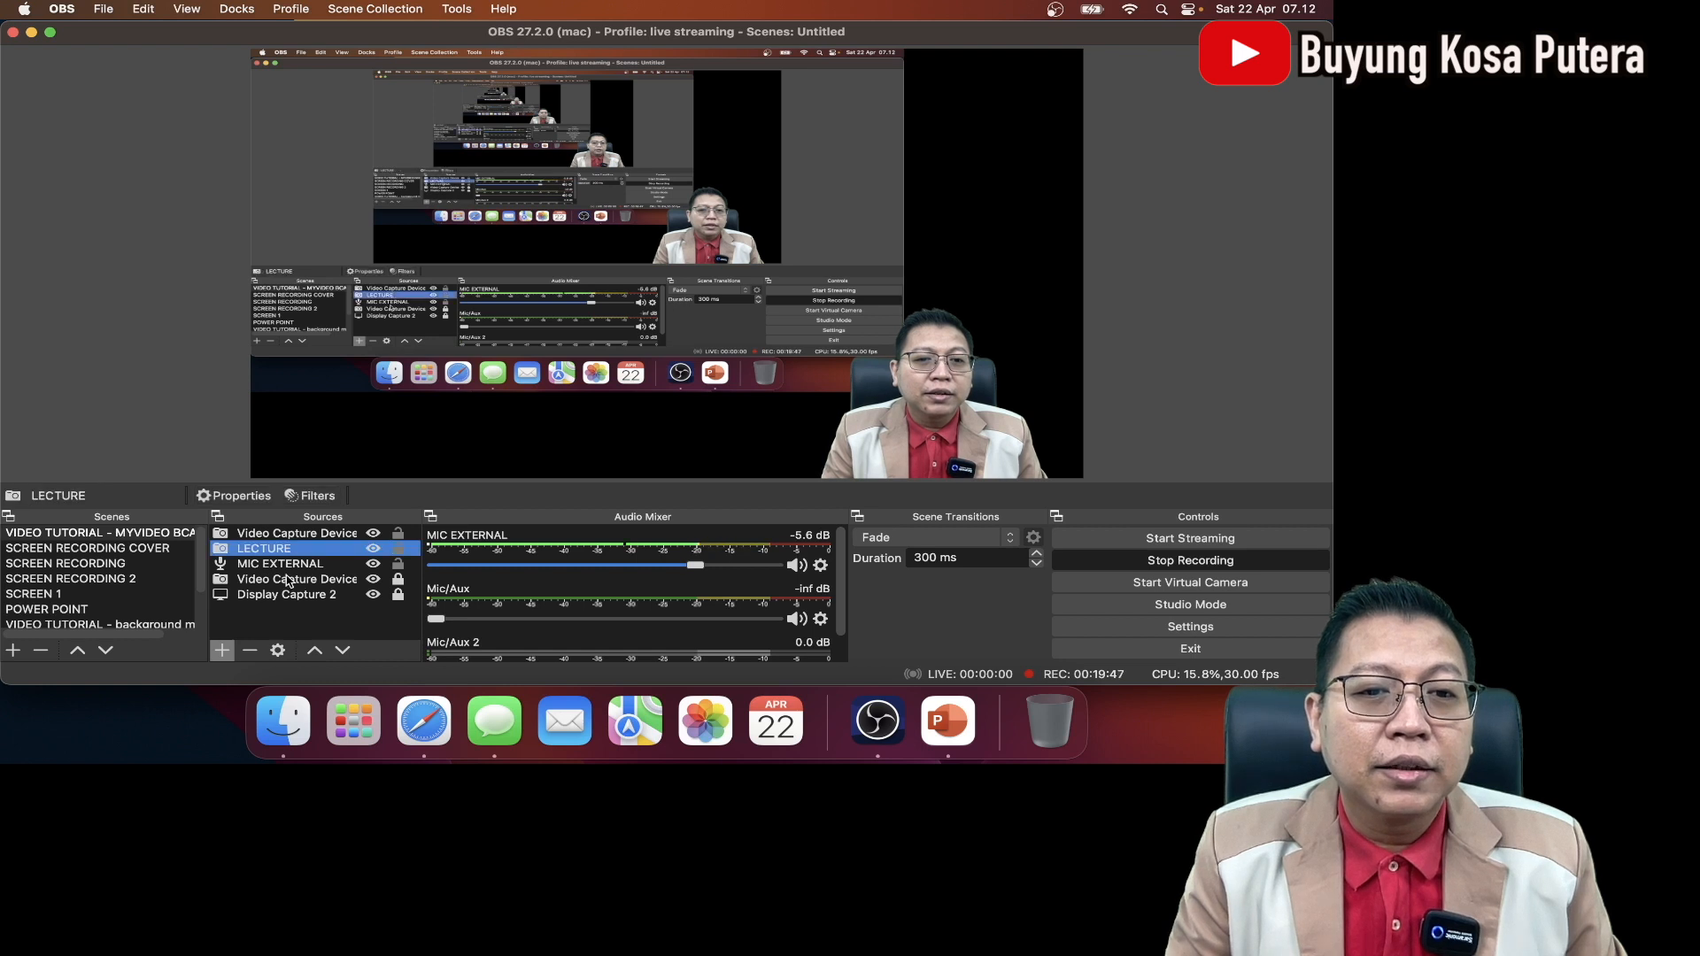
click(290, 579)
click(299, 596)
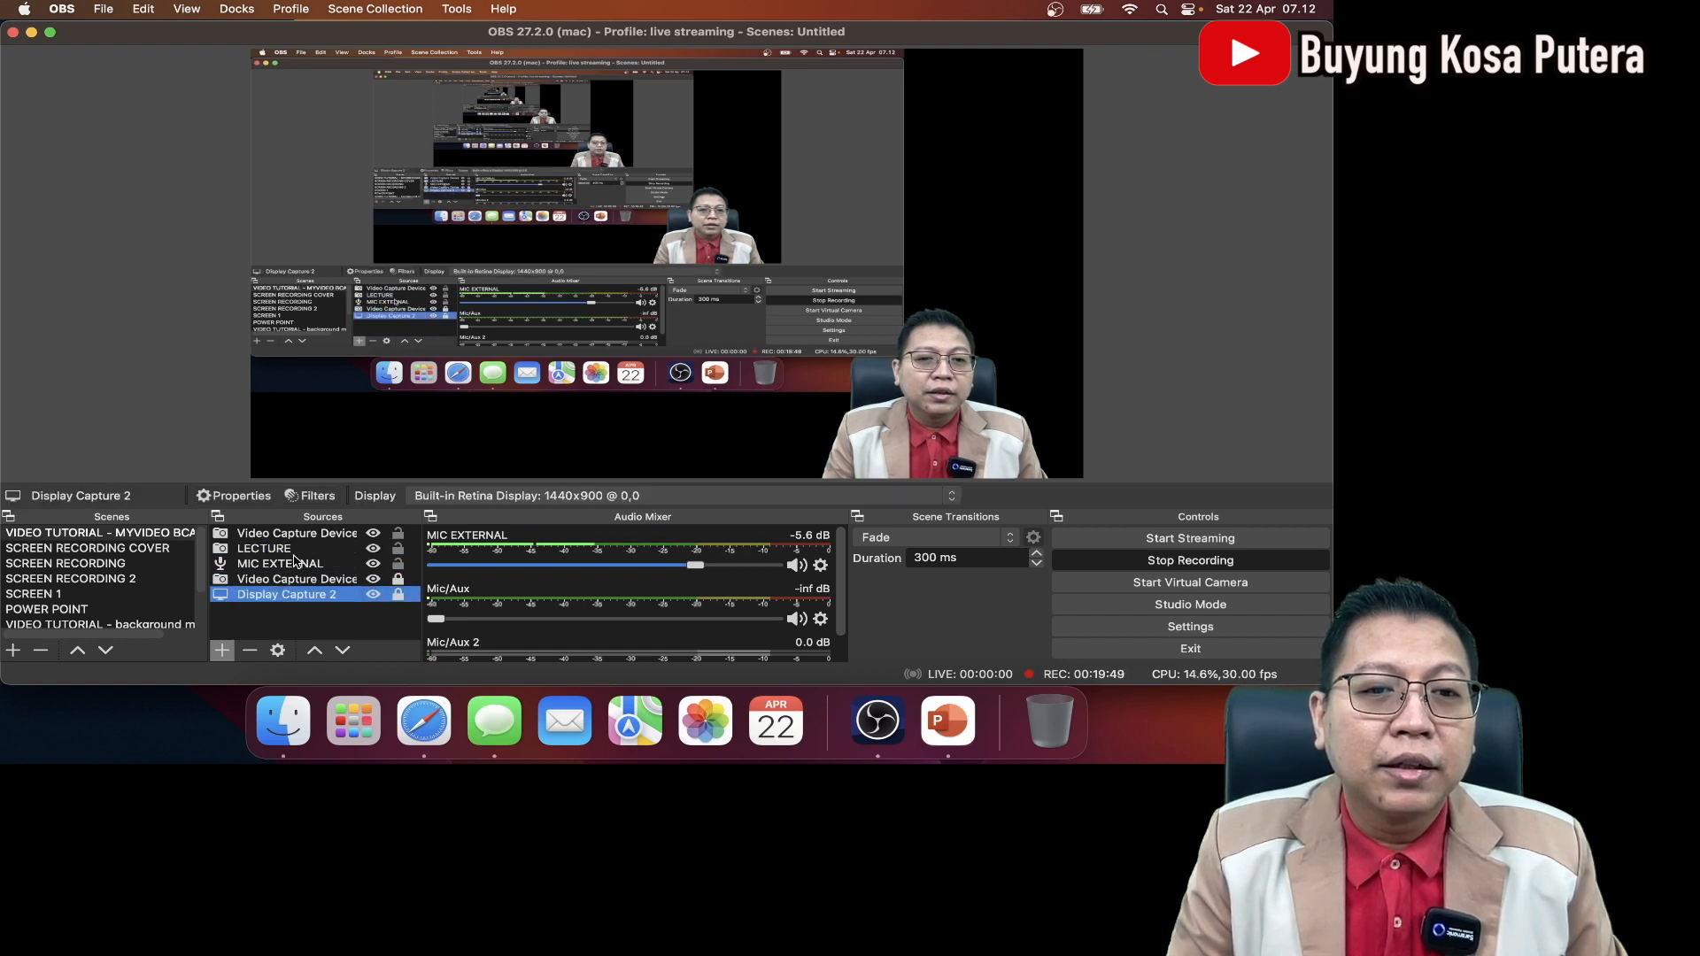
click(296, 564)
click(296, 548)
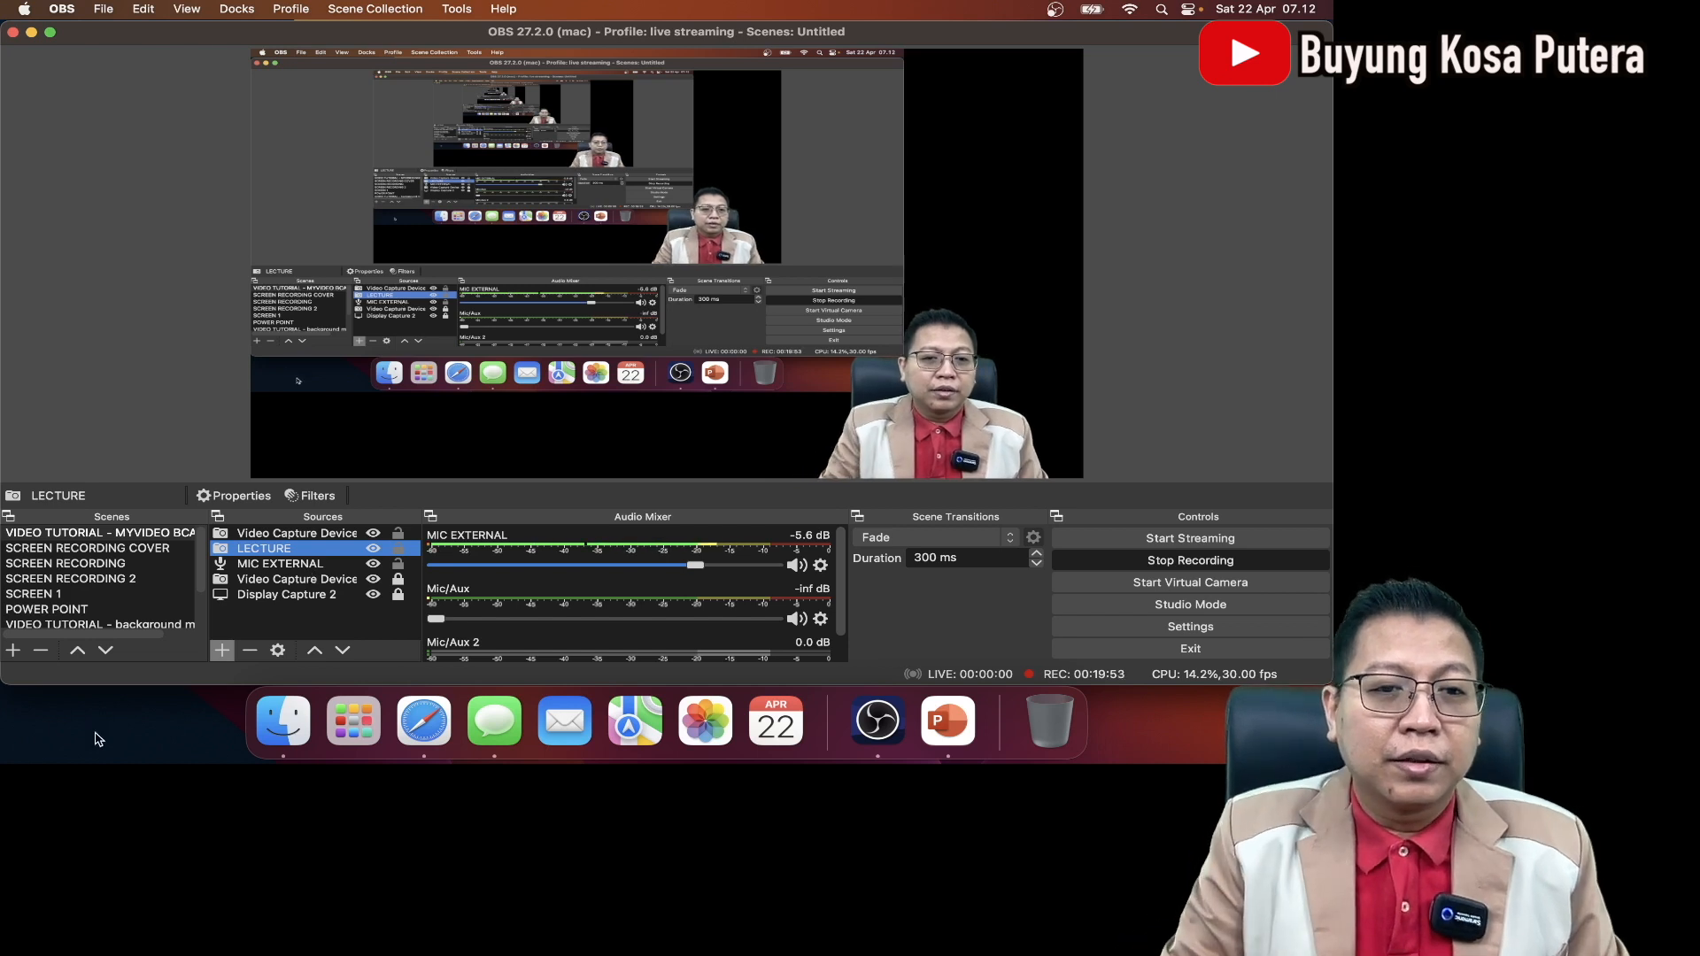
Step: Add a new image source with the suggested name to the scene
click(221, 649)
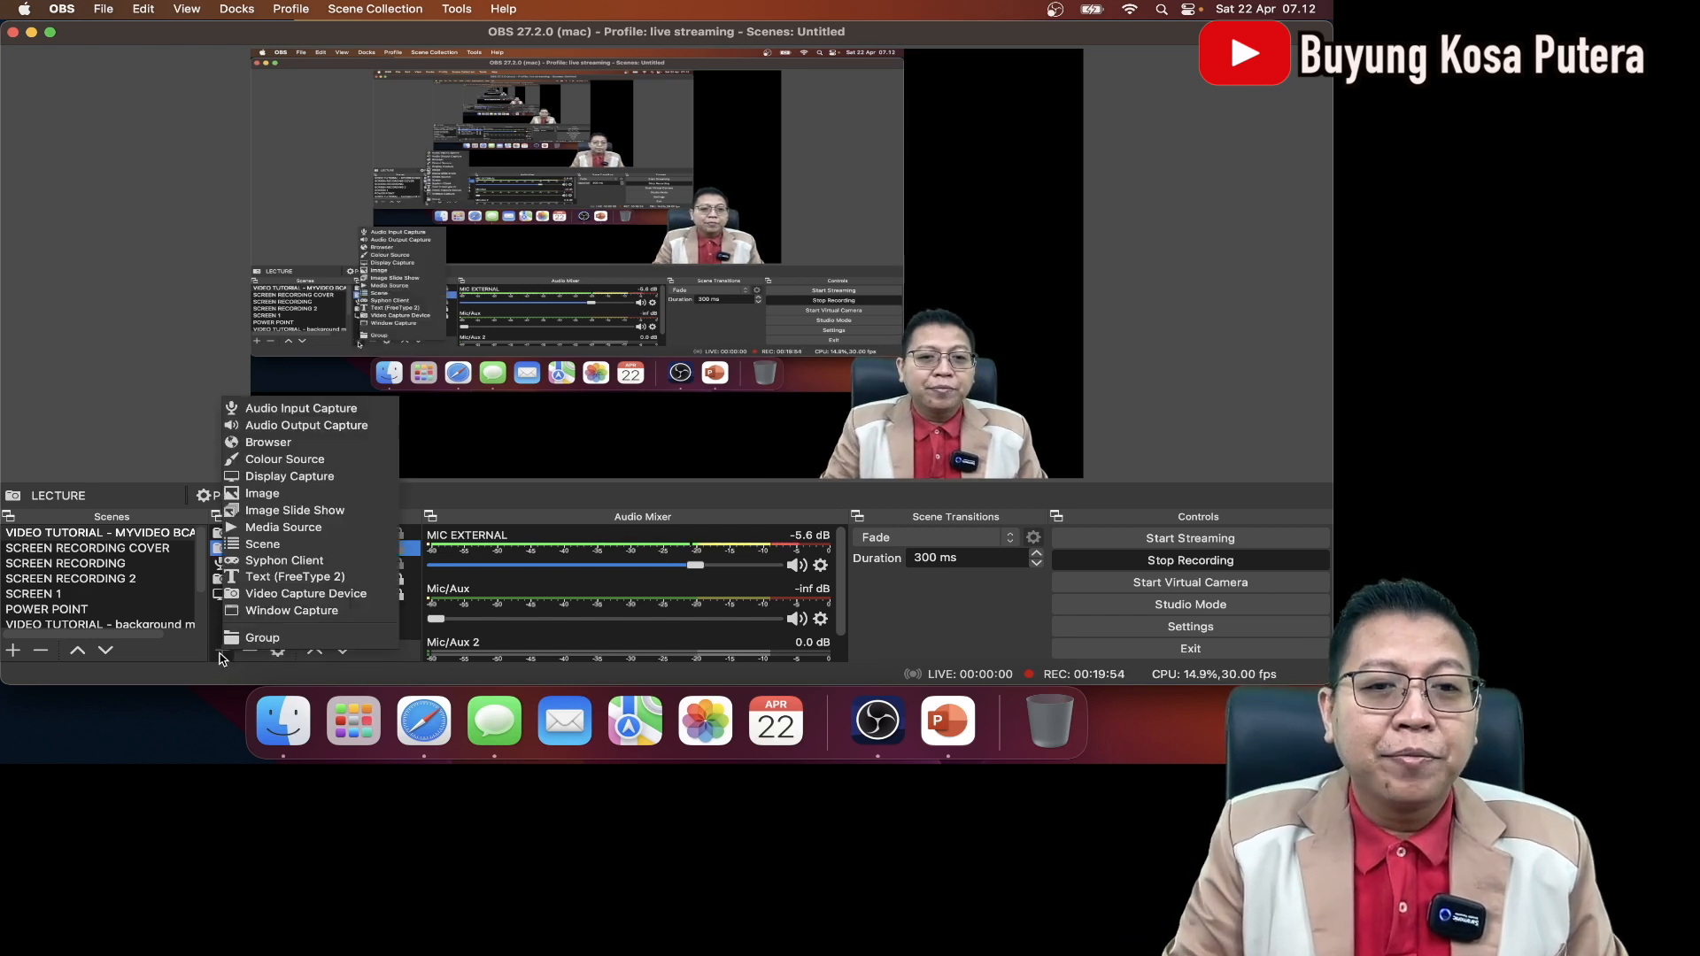
click(306, 494)
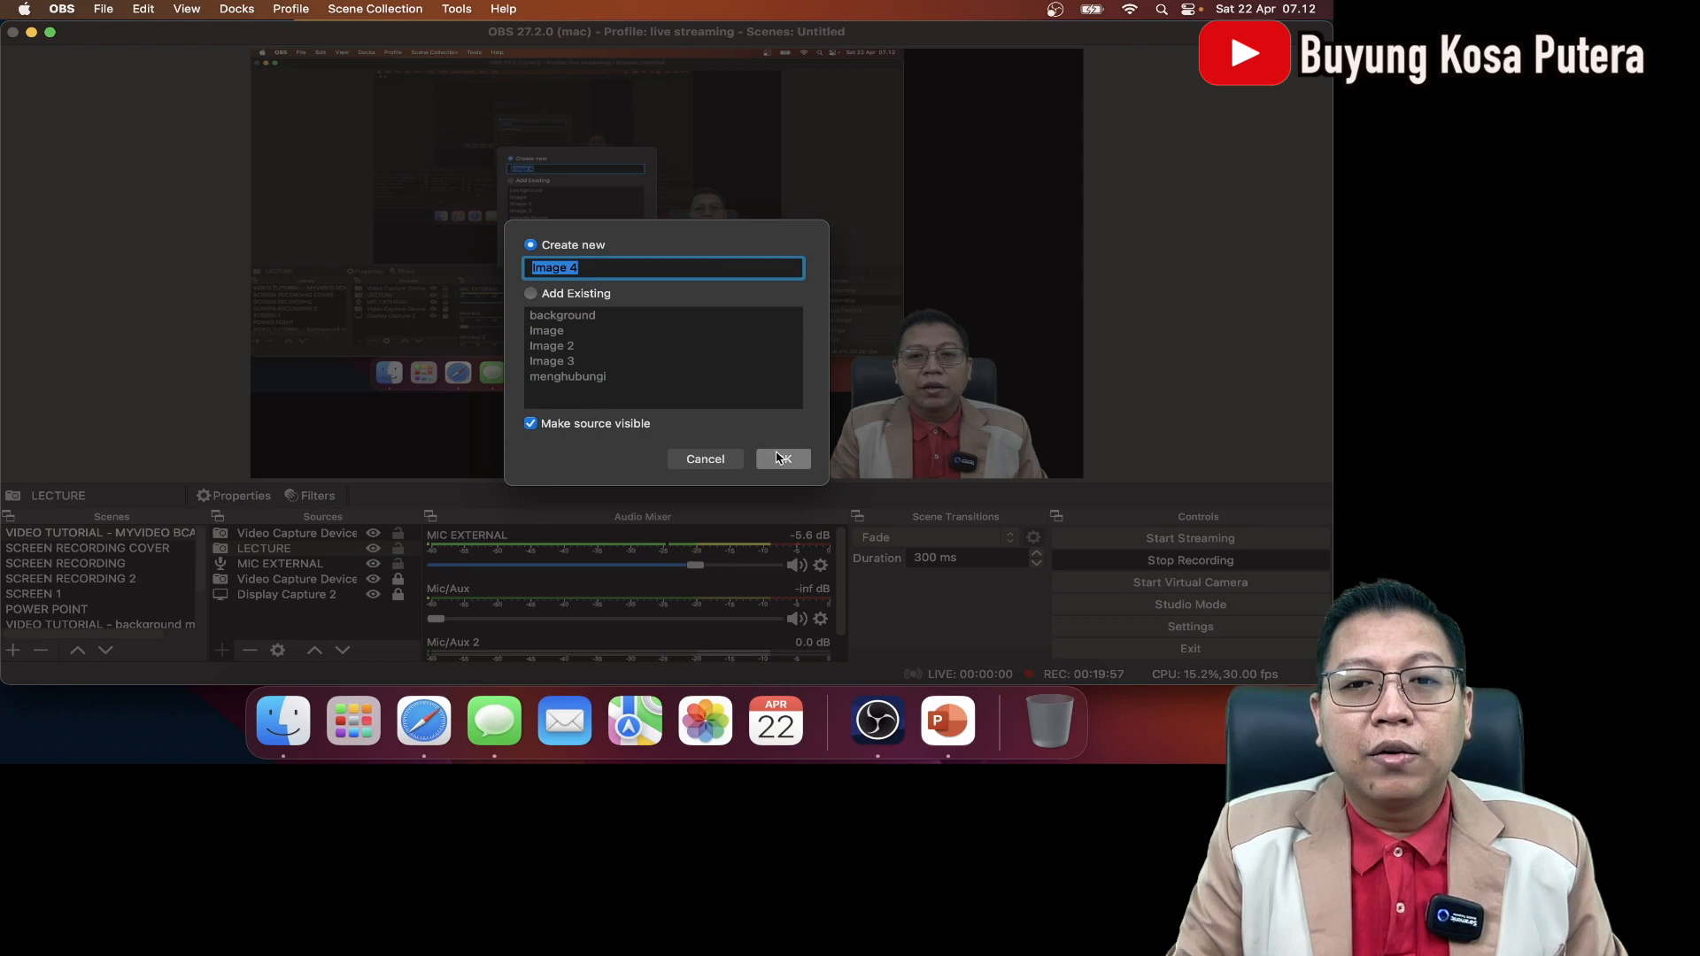
click(779, 457)
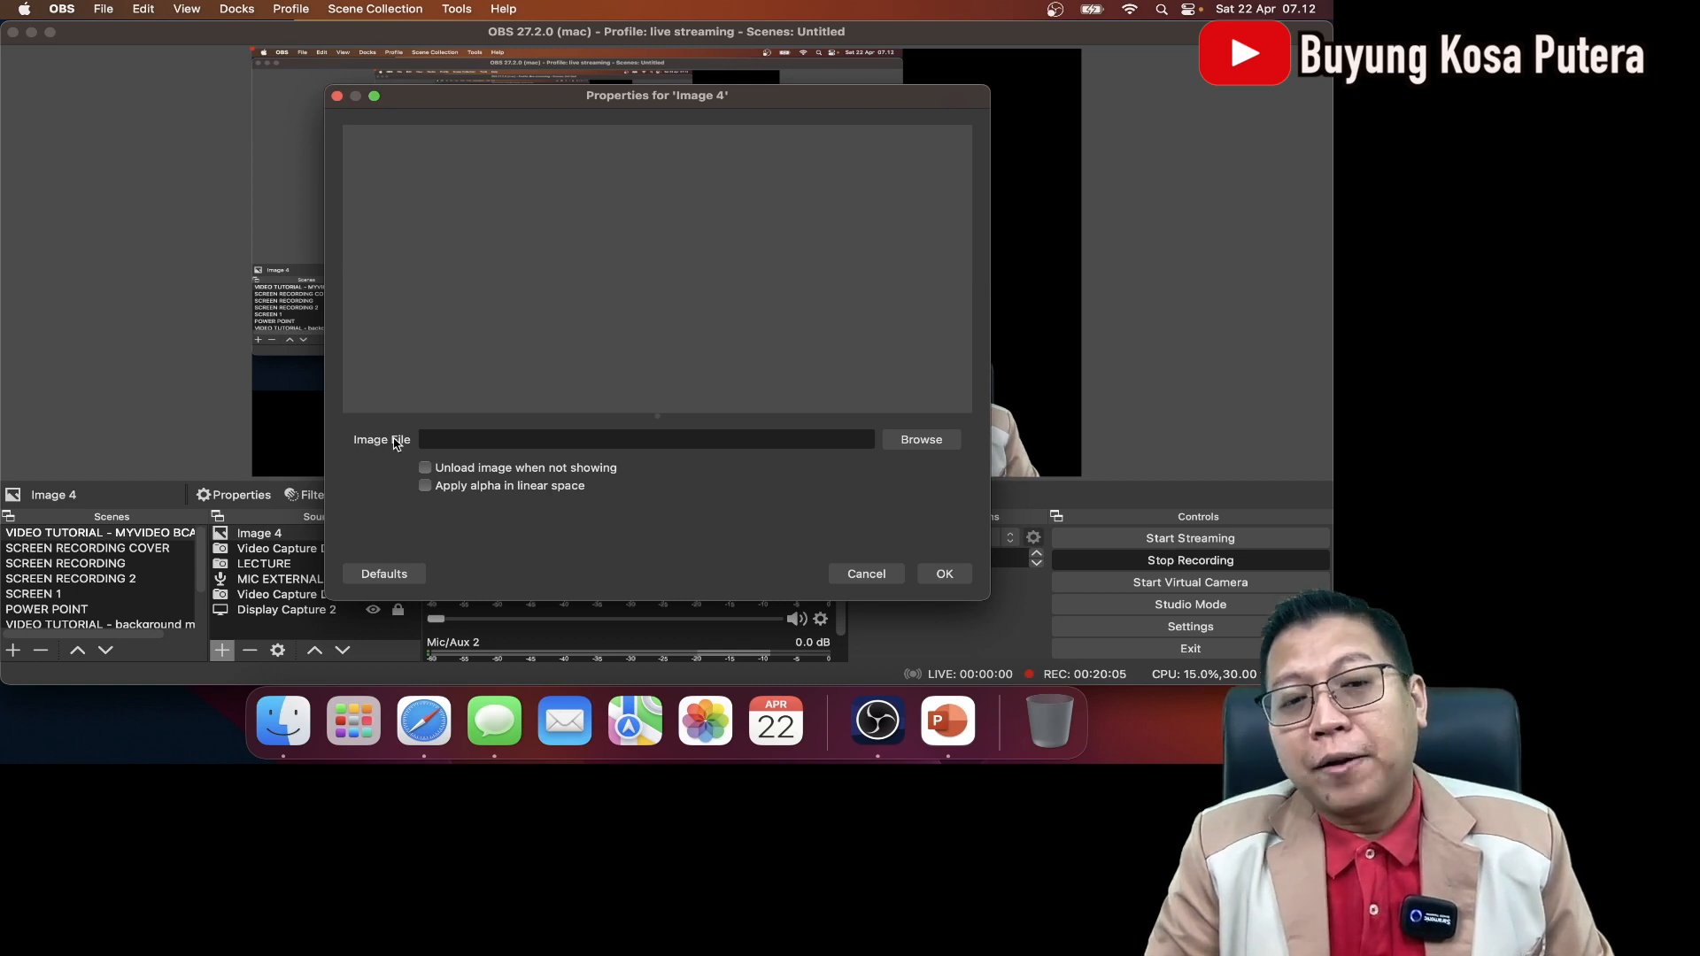
click(921, 440)
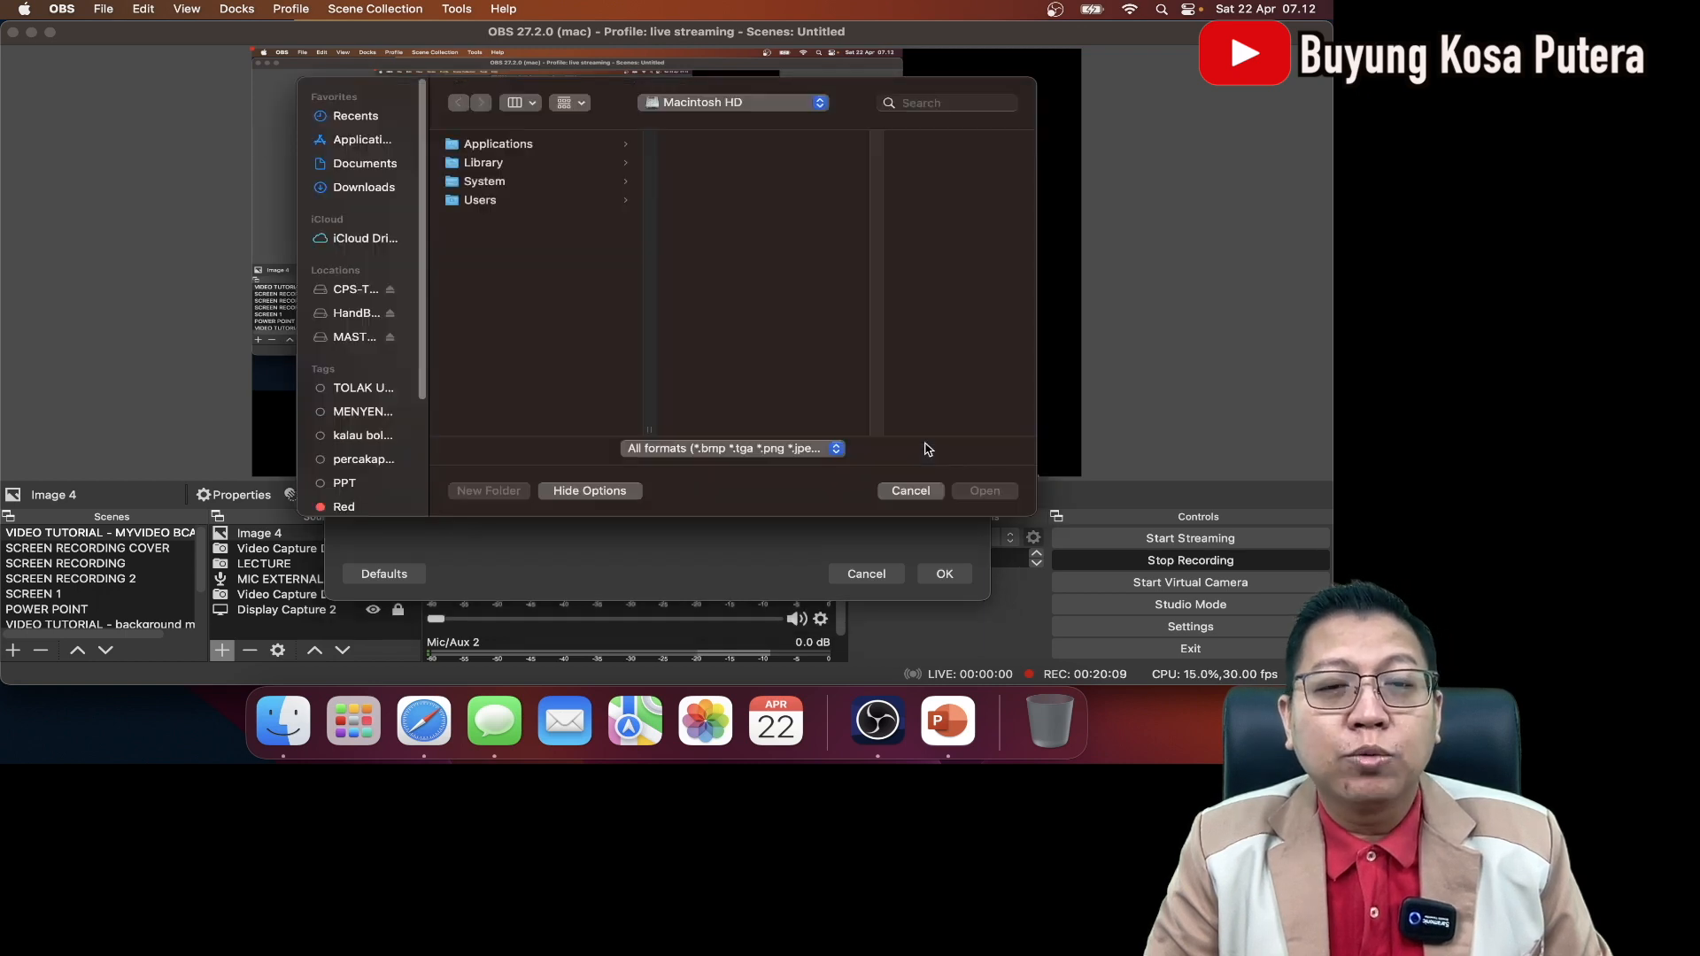
click(358, 290)
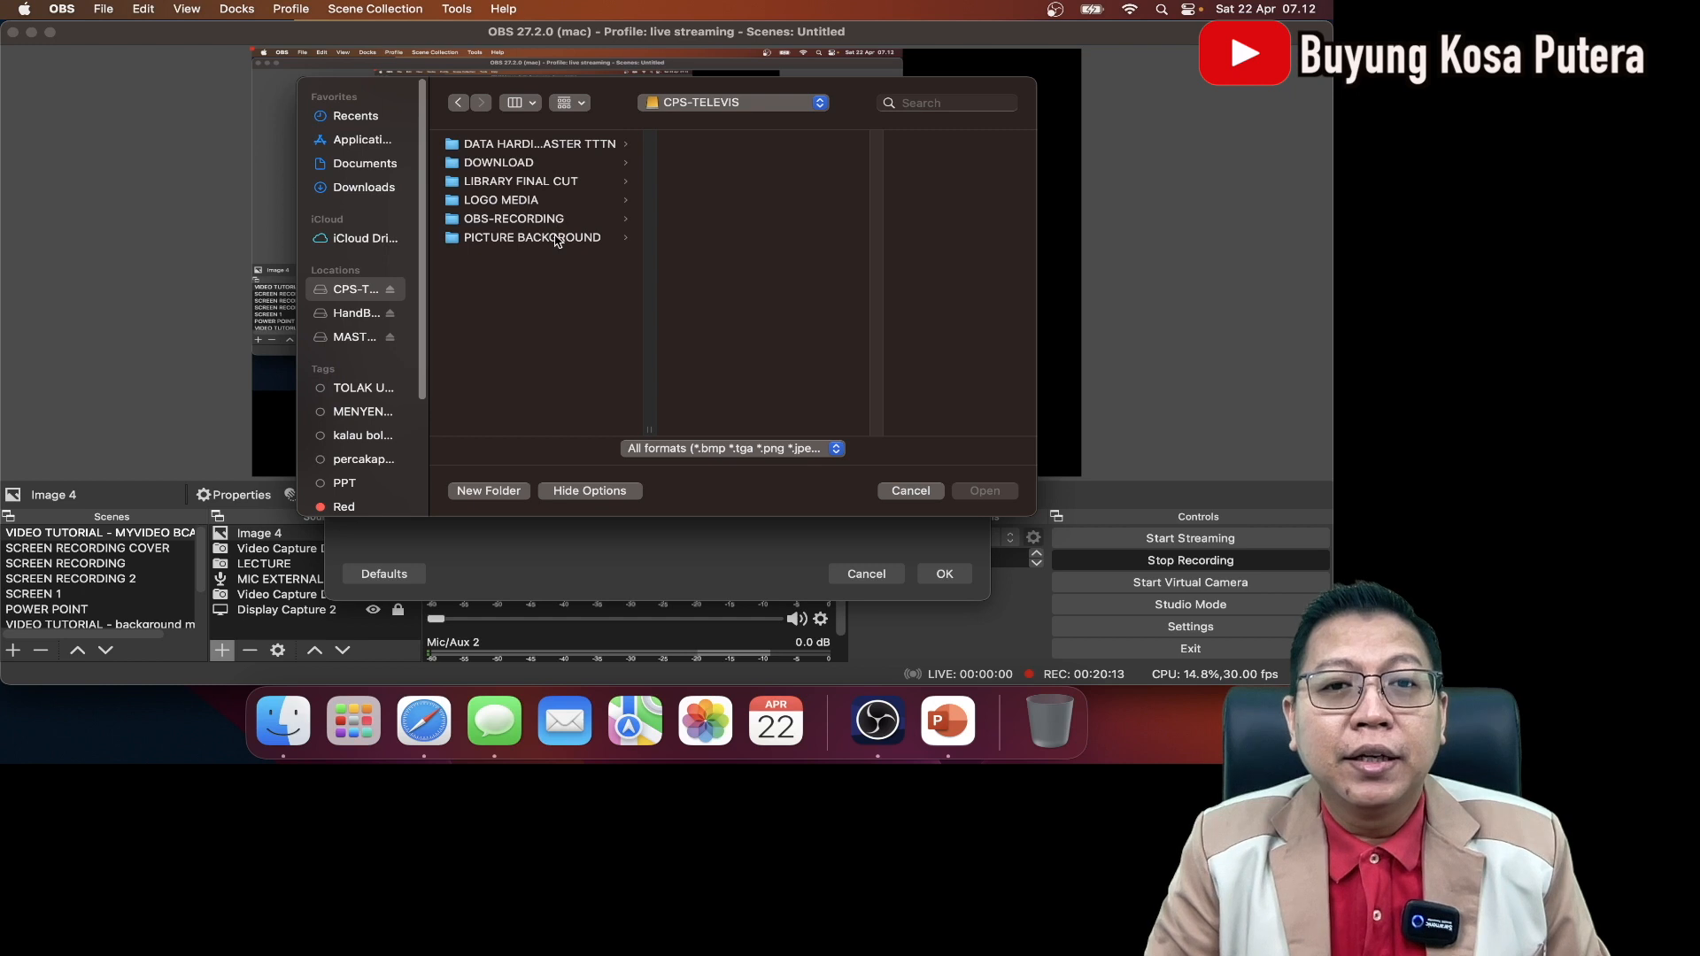
click(557, 239)
click(749, 147)
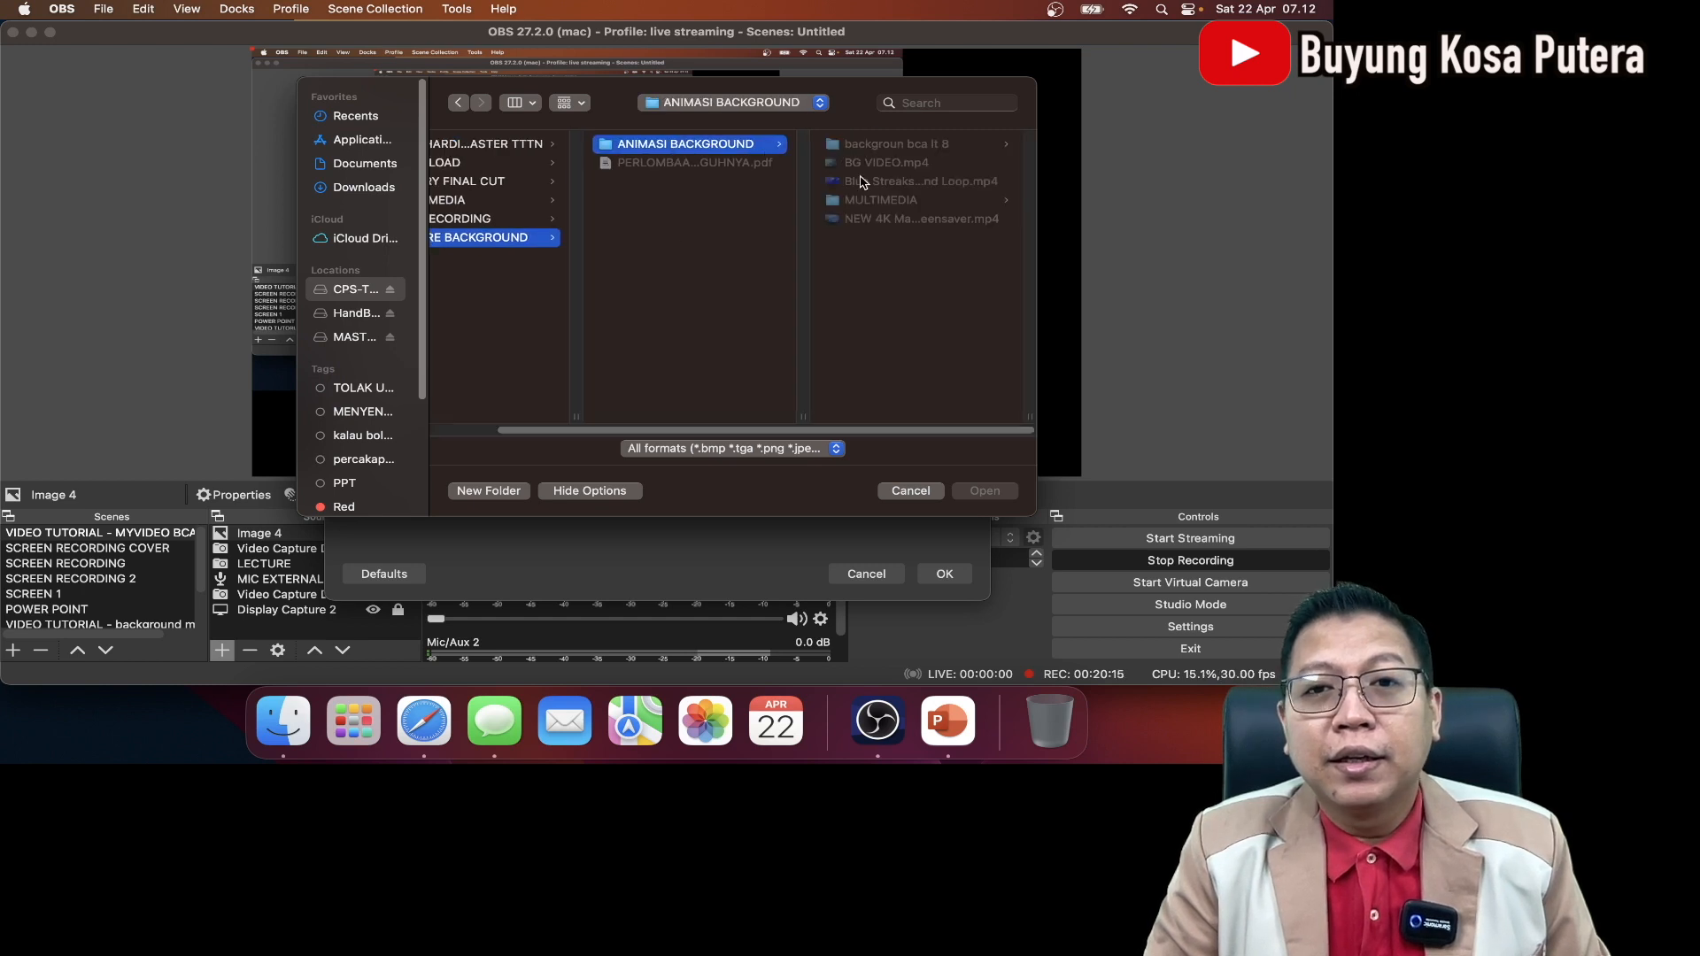
click(934, 146)
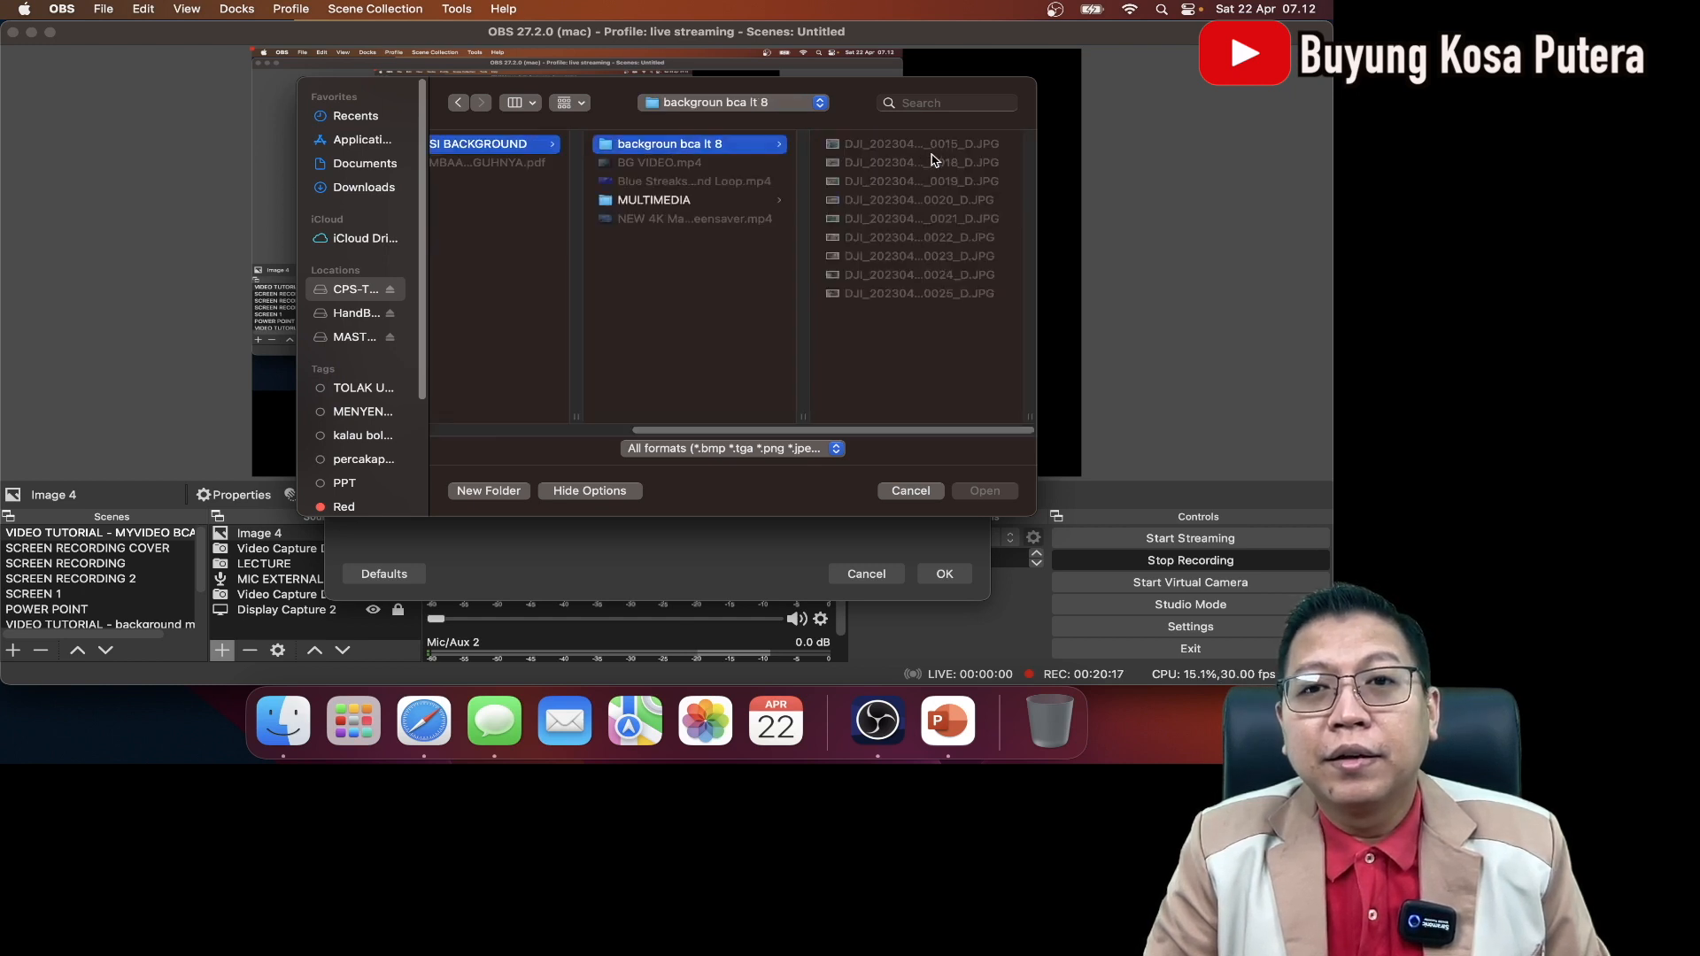
click(619, 201)
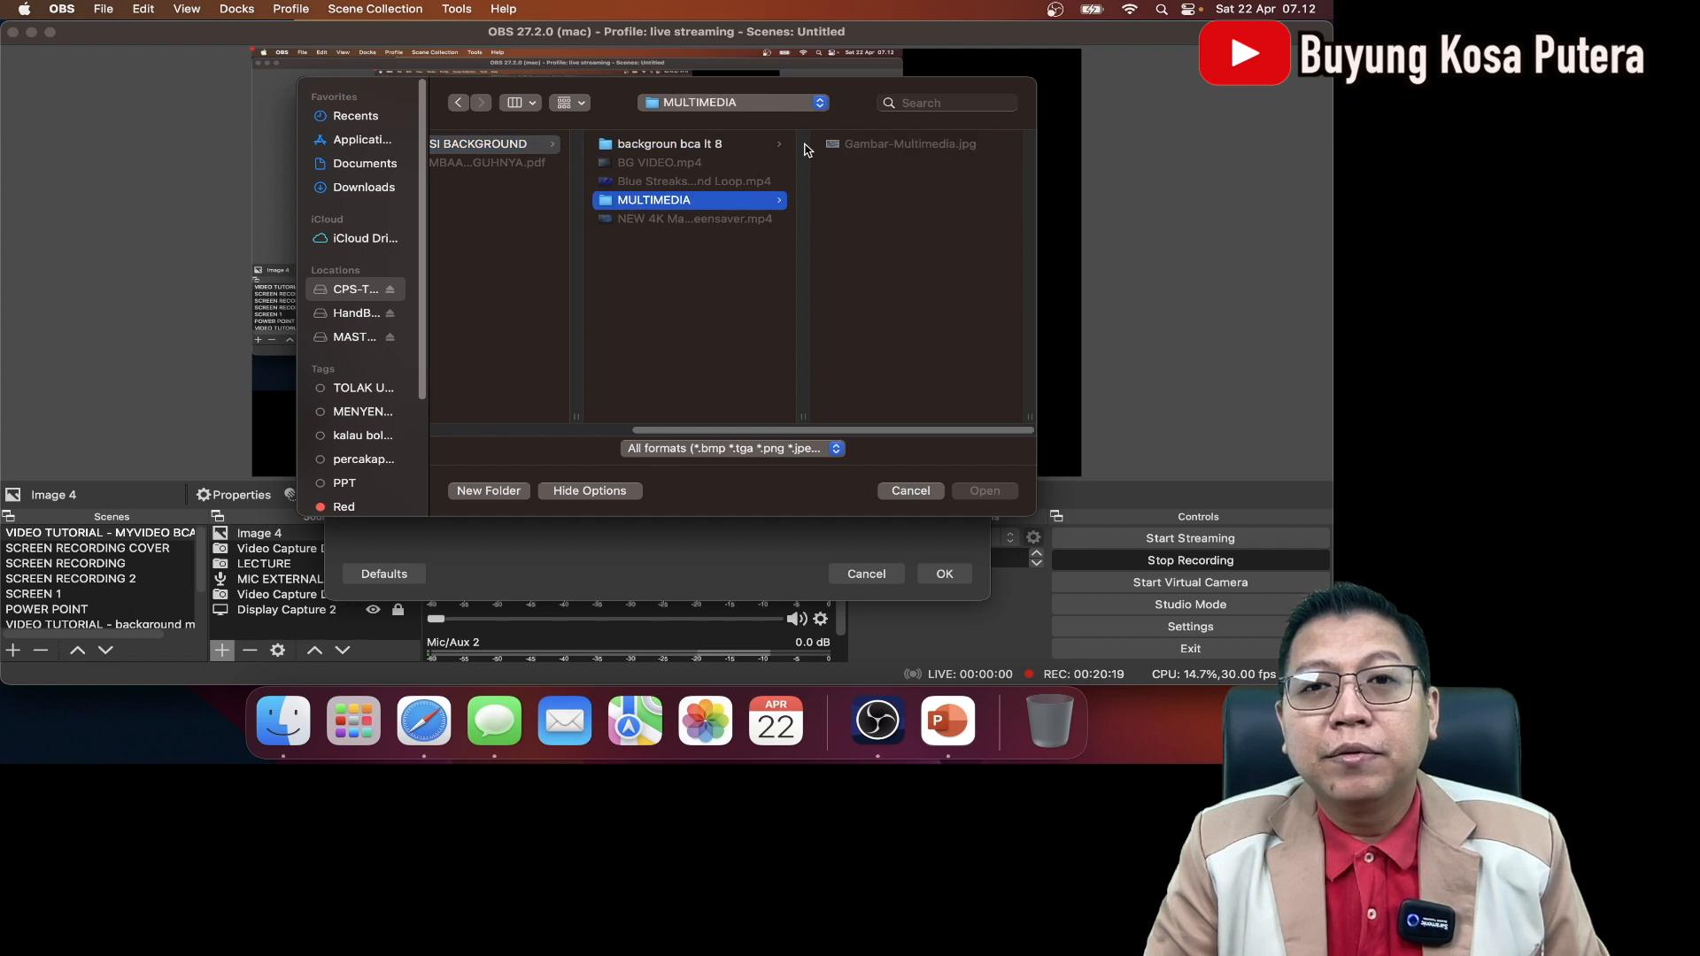
click(734, 149)
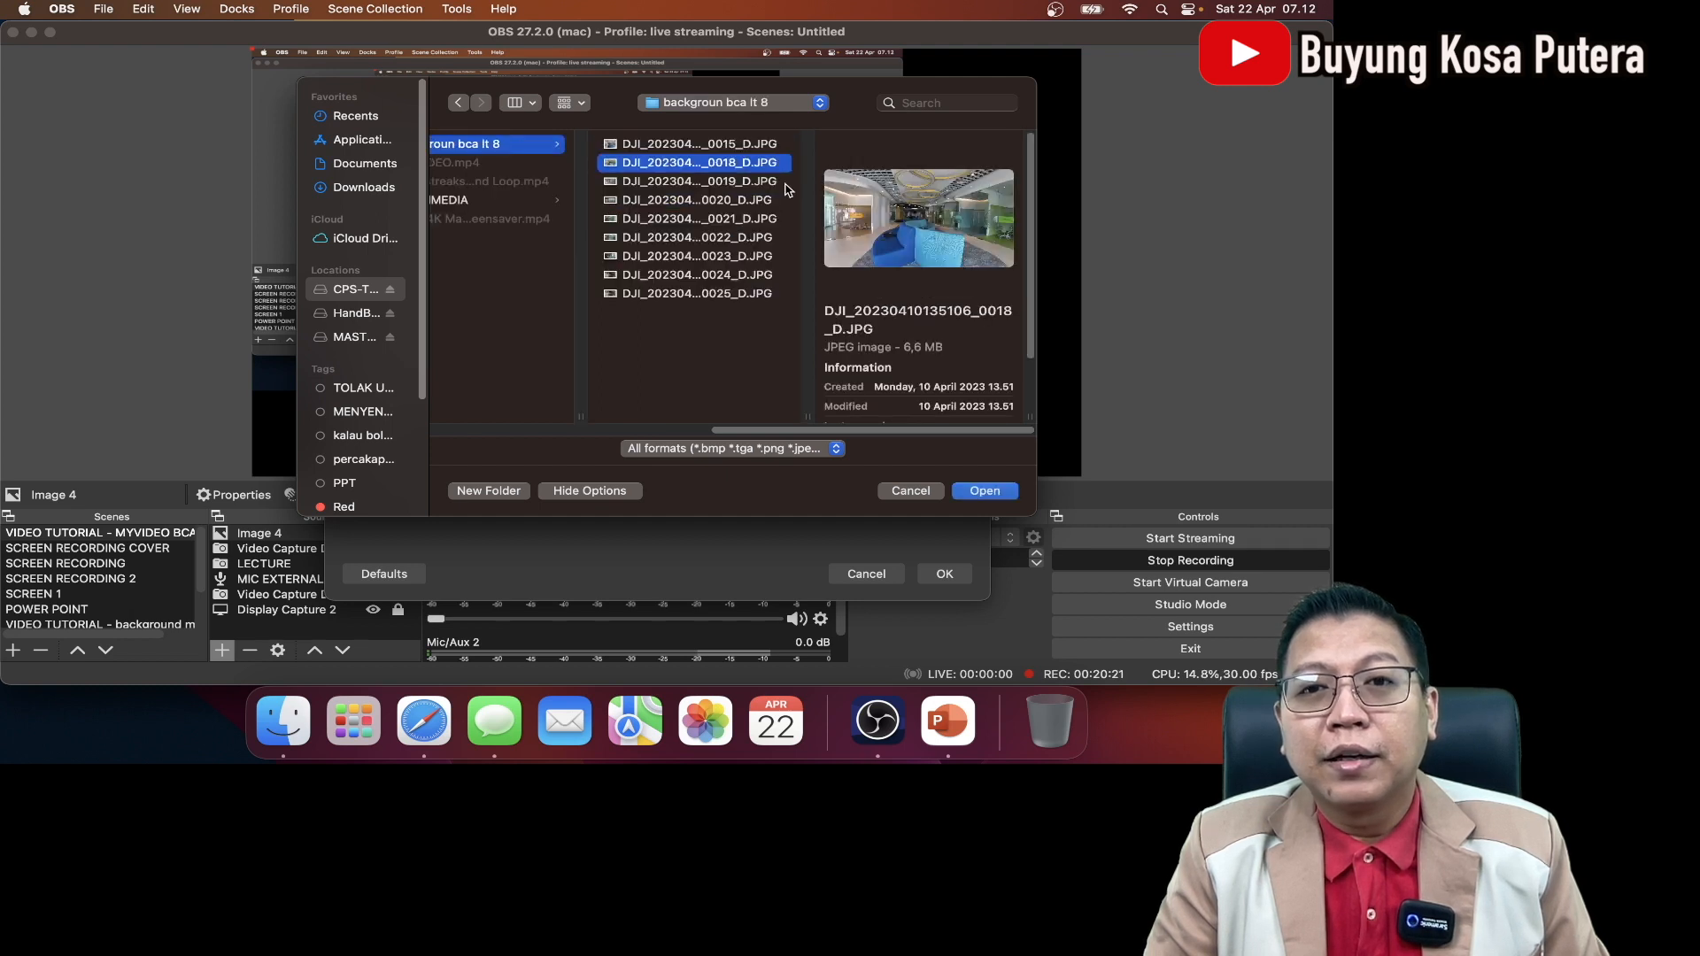
click(673, 237)
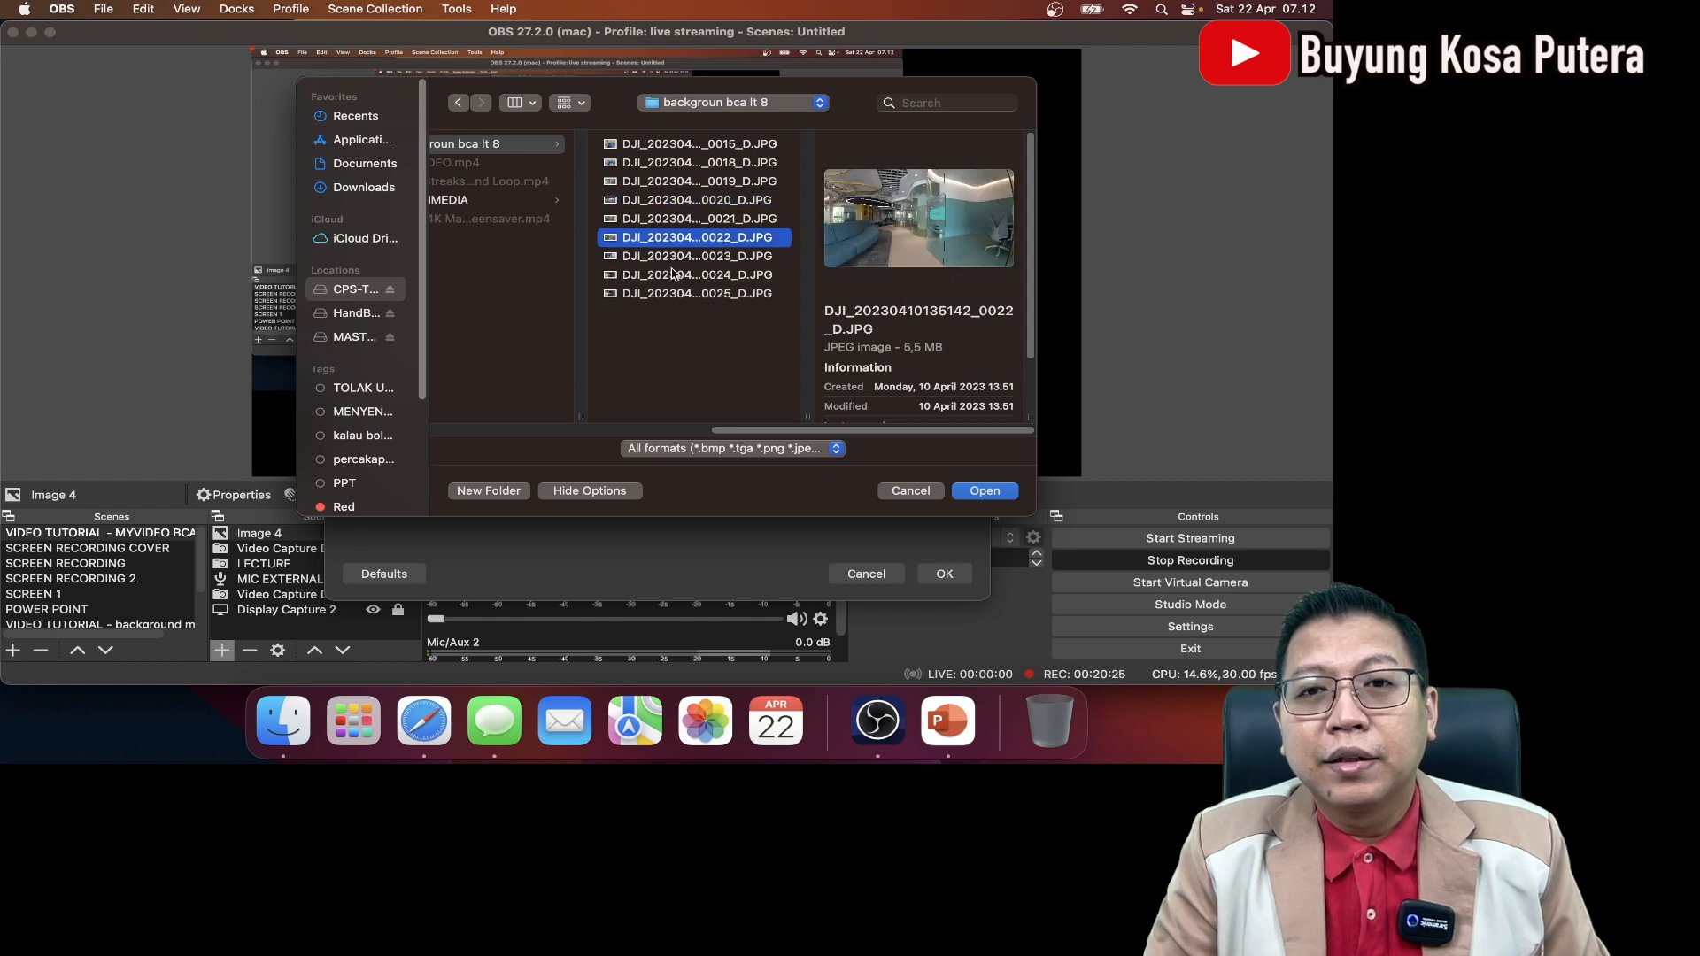
click(993, 496)
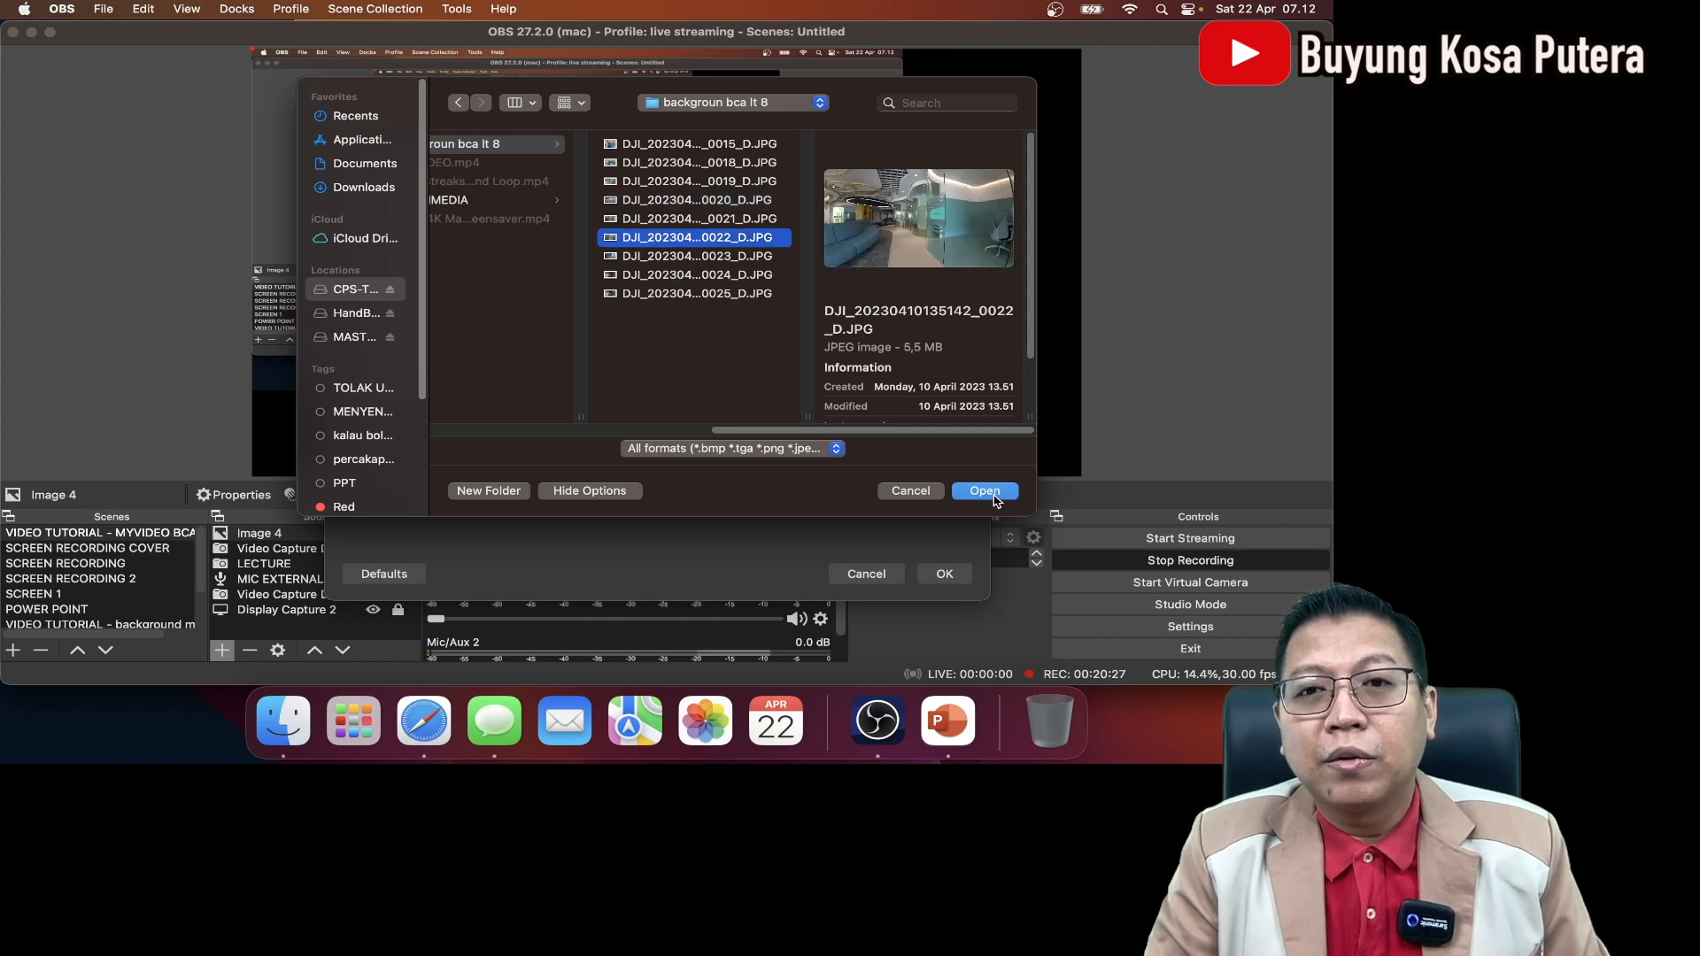